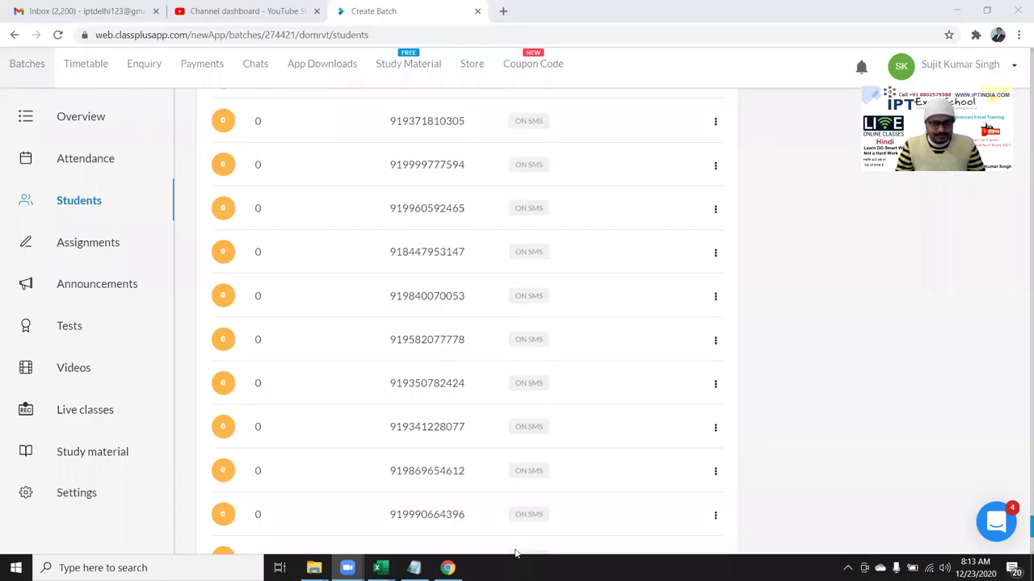
# Minimize the Classplus browser window and bring up the blank Book1 workbook.
pyautogui.click(447, 568)
pyautogui.click(314, 533)
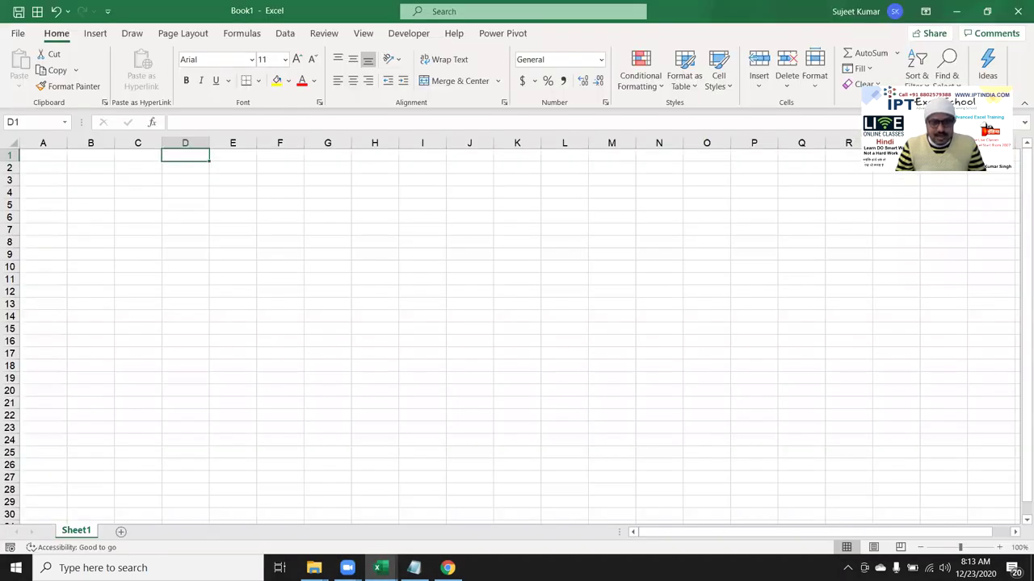
# In the DataP workbook, delete Sheet7 and Sheet8 together and confirm the deletion.
pyautogui.moveTo(378, 568)
pyautogui.click(411, 524)
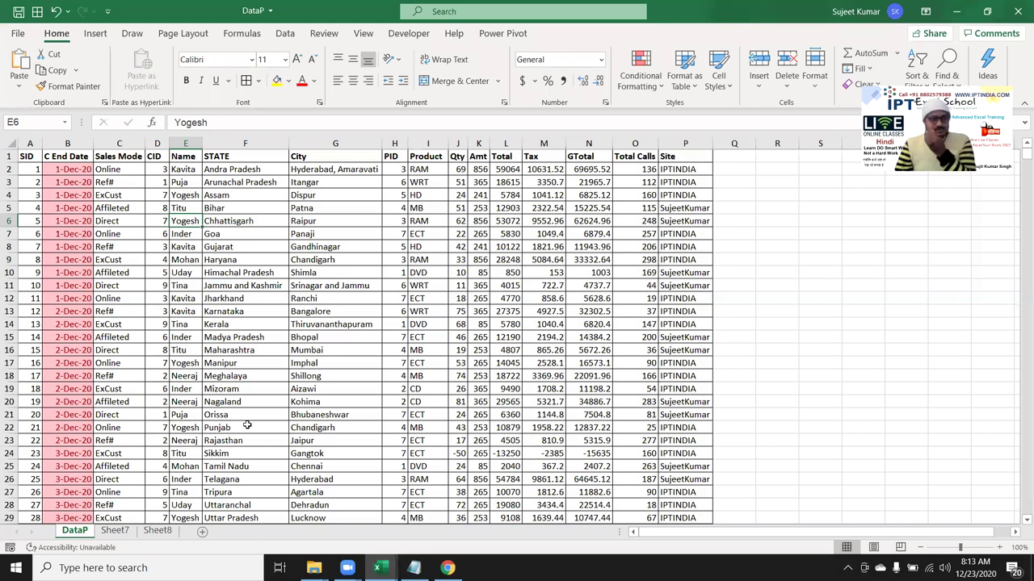
pyautogui.click(115, 531)
pyautogui.keyDown('ctrl'); pyautogui.click(157, 531); pyautogui.keyUp('ctrl')
pyautogui.rightClick(167, 530)
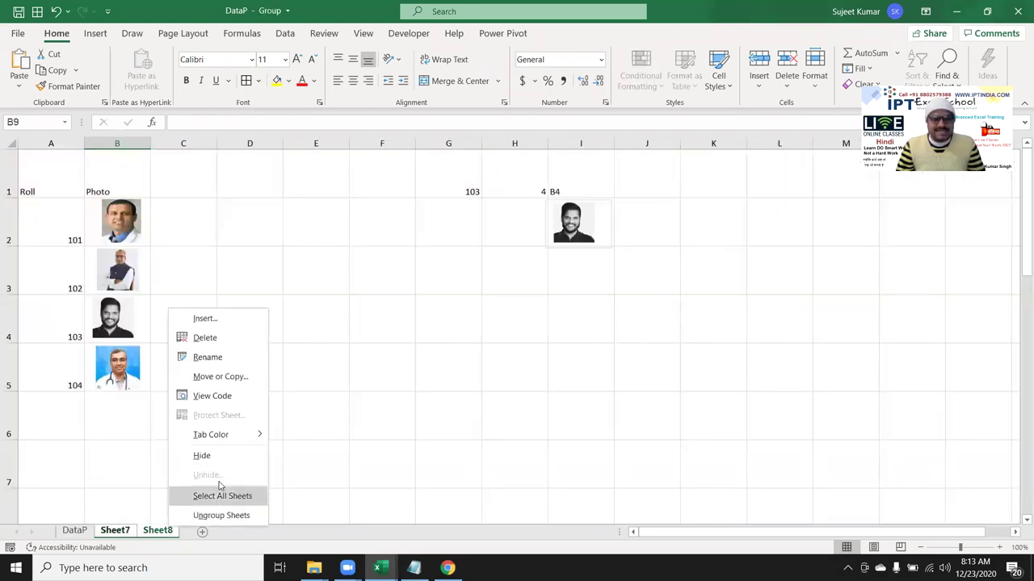
pyautogui.click(232, 345)
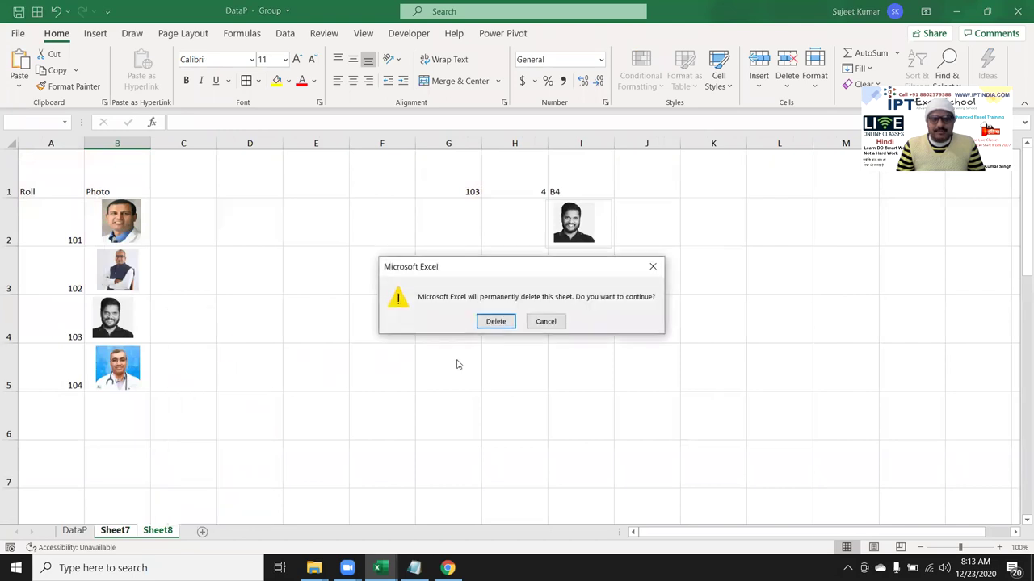
pyautogui.click(494, 322)
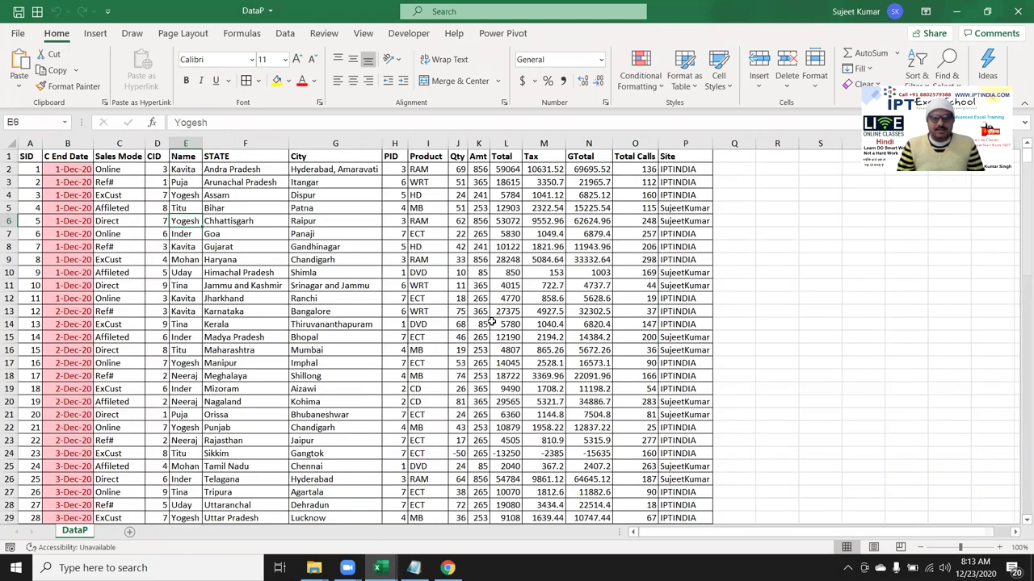
# Add a blank Sheet1, check the extent of DataP's data, then create new workbook Book2.
pyautogui.click(129, 531)
pyautogui.click(81, 531)
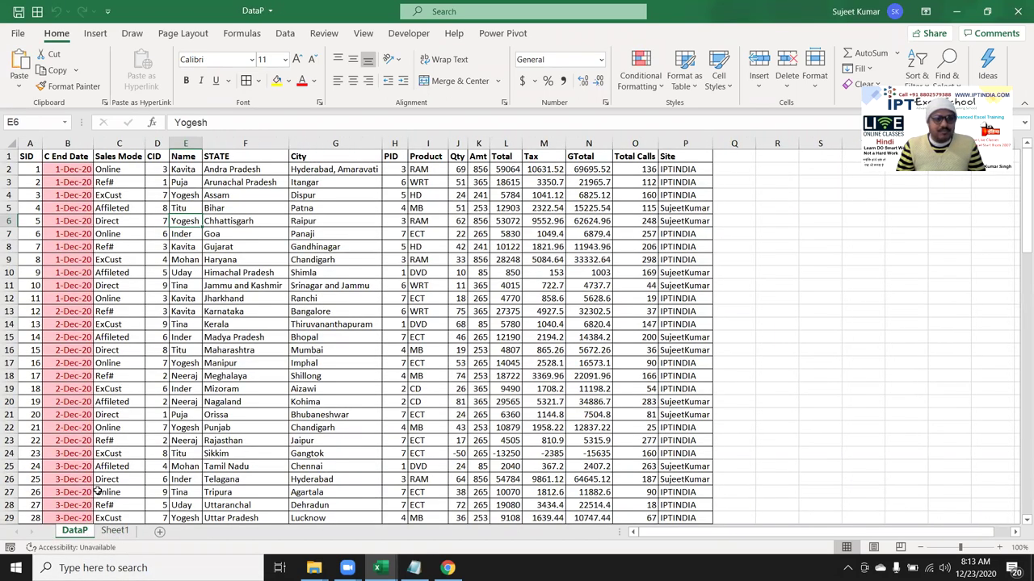
pyautogui.click(117, 297)
pyautogui.hotkey('ctrl', 'Down')
pyautogui.hotkey('ctrl', 'Up')
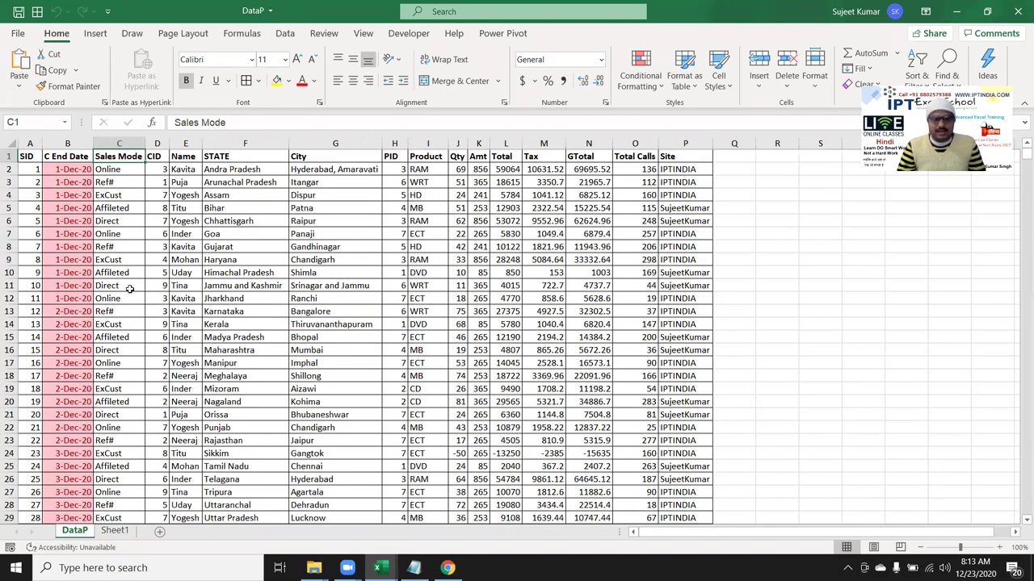
pyautogui.click(101, 533)
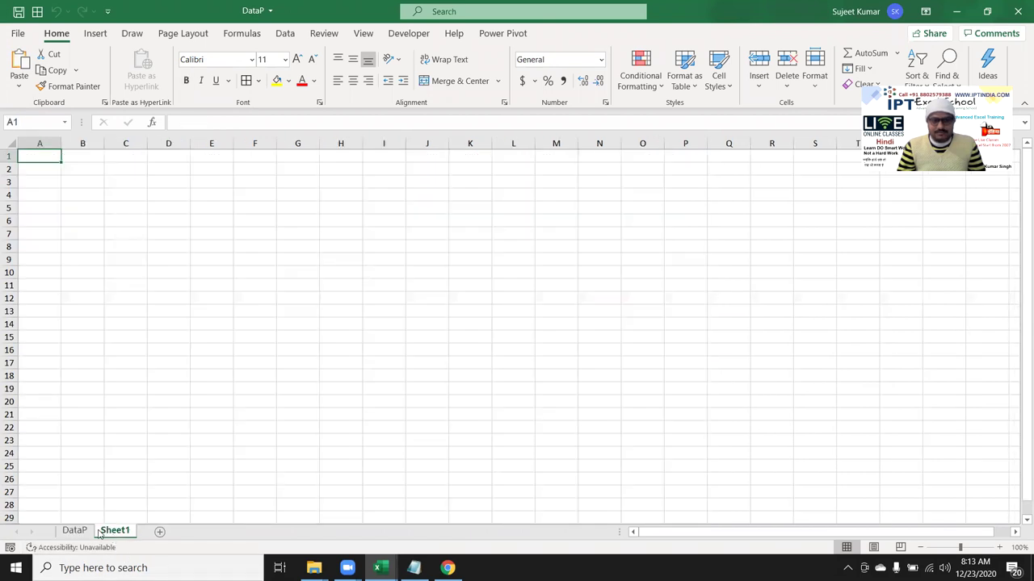
pyautogui.click(74, 530)
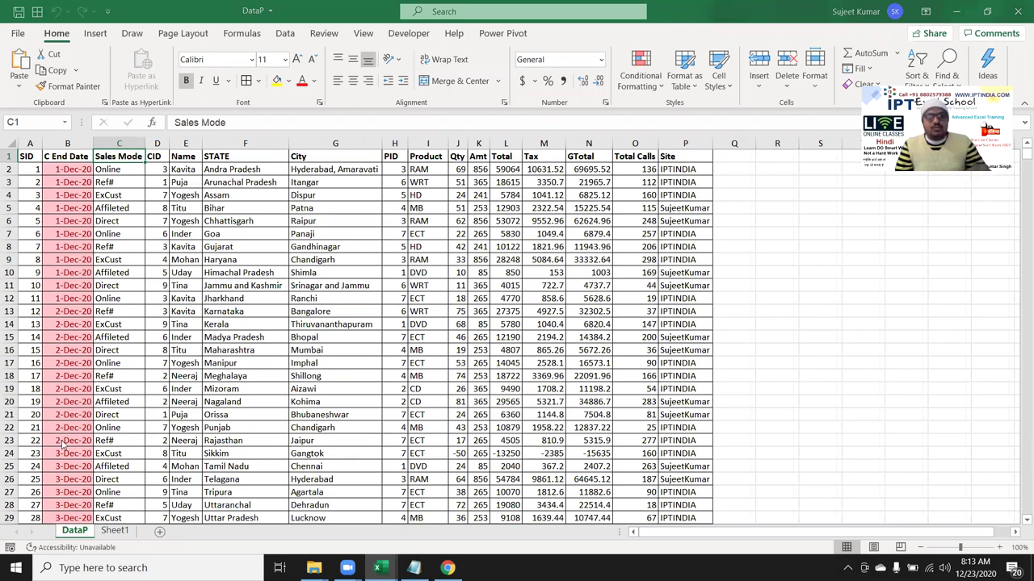
pyautogui.hotkey('ctrl', 'n')
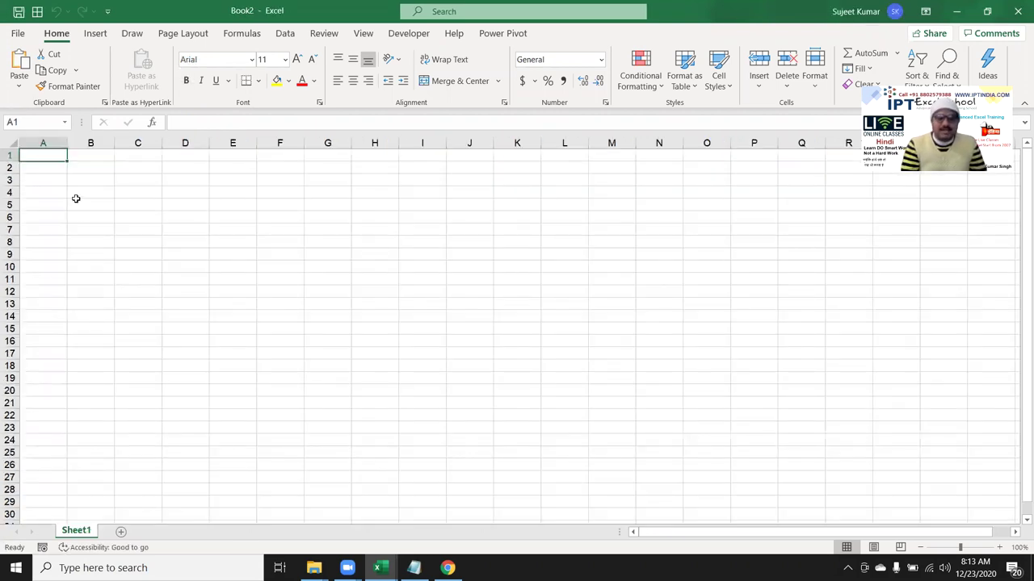
# Try a =[DataP]A1 link in Book2, fill it across row 1, then undo and clear it.
pyautogui.write('=')
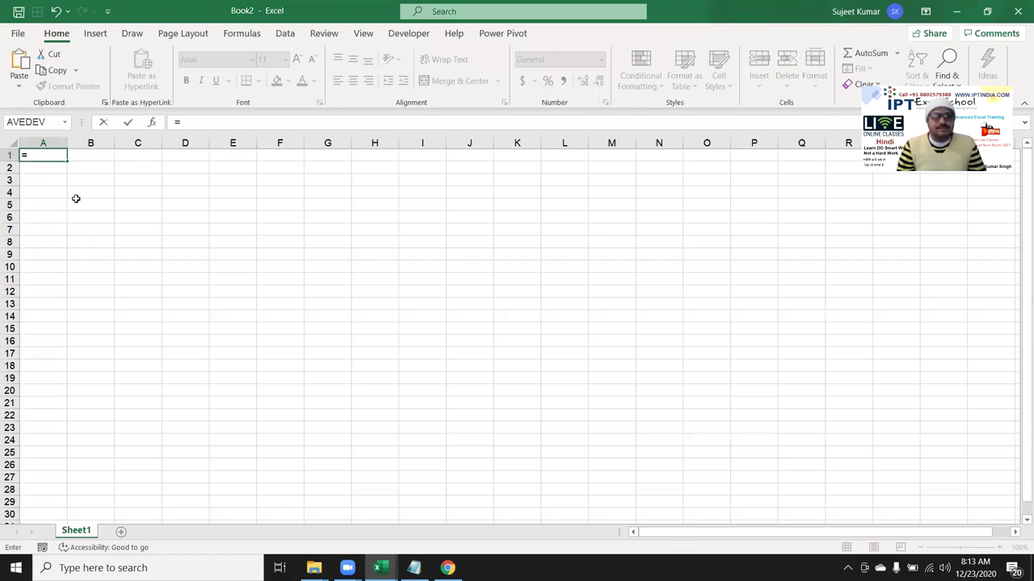
pyautogui.hotkey('ctrl', 'Tab')
pyautogui.click(34, 155)
pyautogui.press('Return')
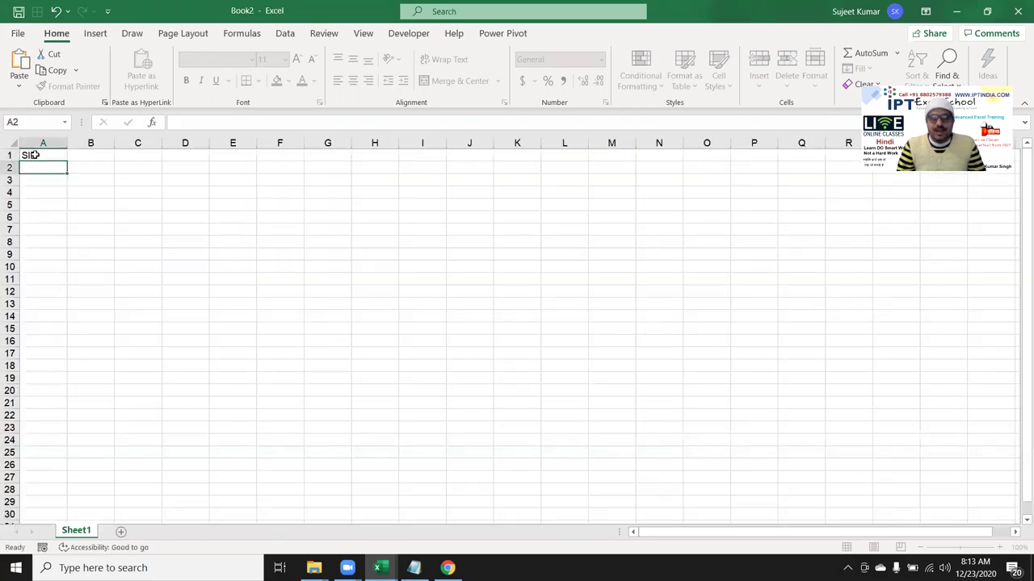
pyautogui.click(40, 157)
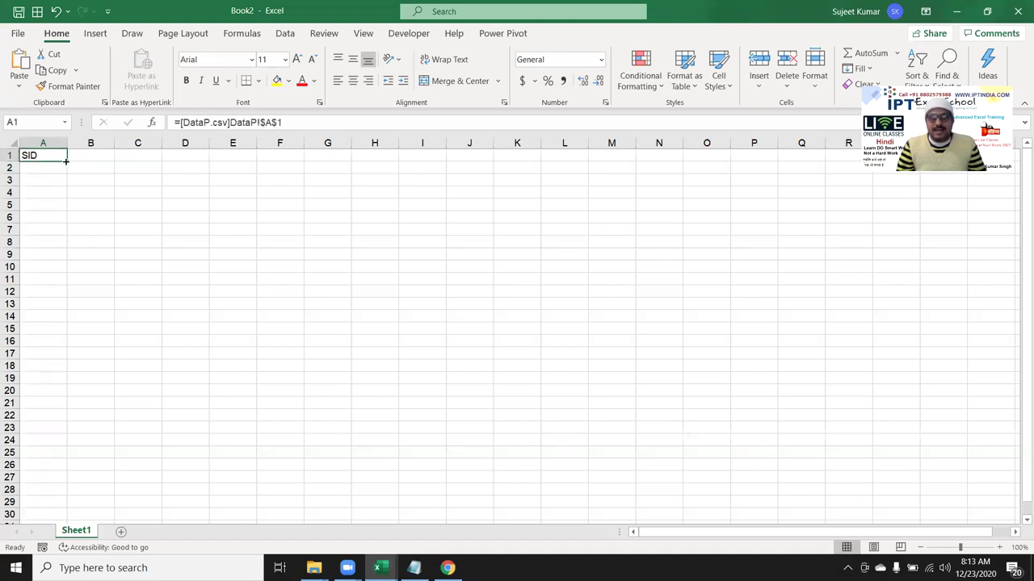
pyautogui.moveTo(66, 160); pyautogui.dragTo(445, 163)
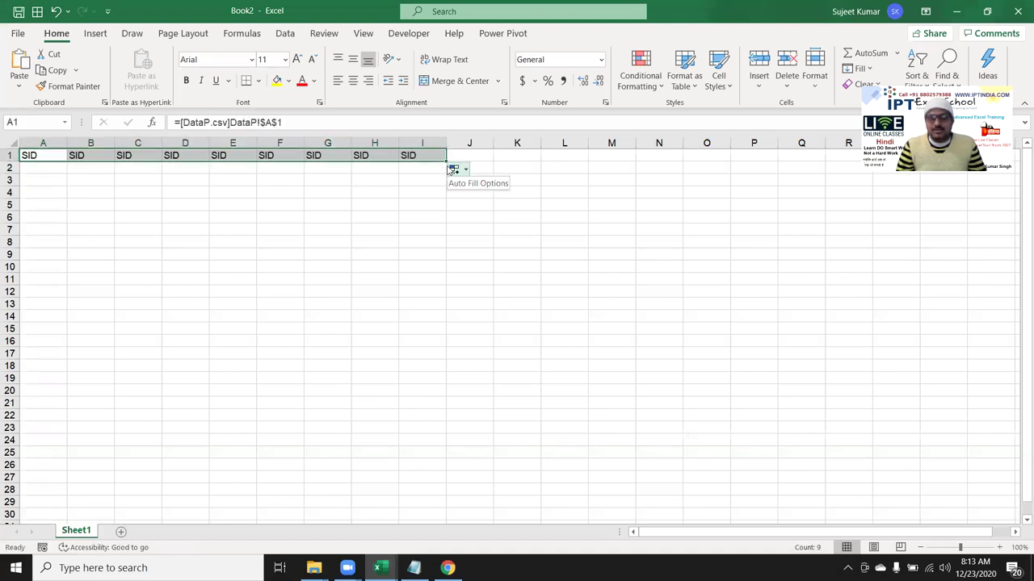
pyautogui.hotkey('ctrl', 'z')
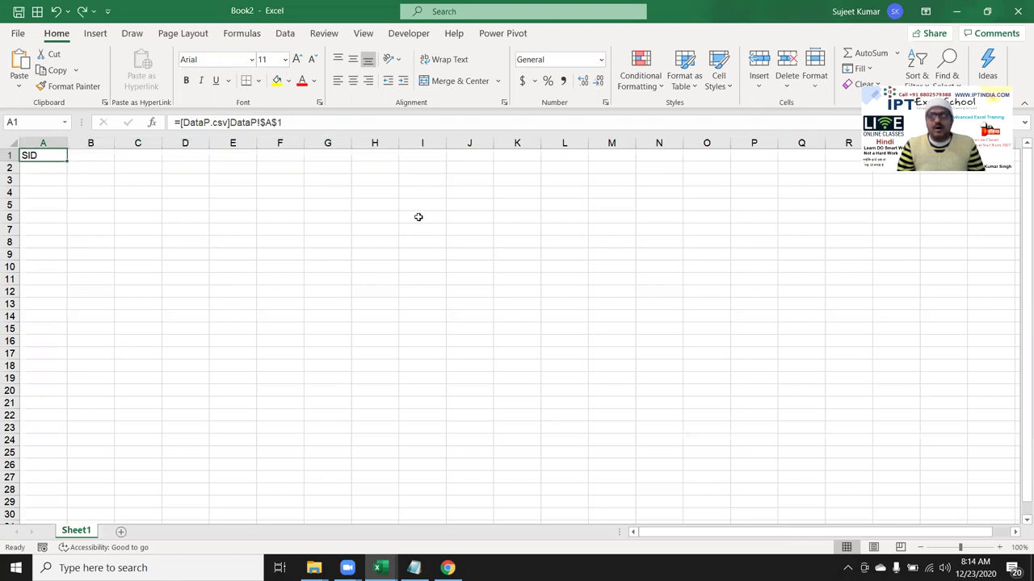
pyautogui.press('Delete')
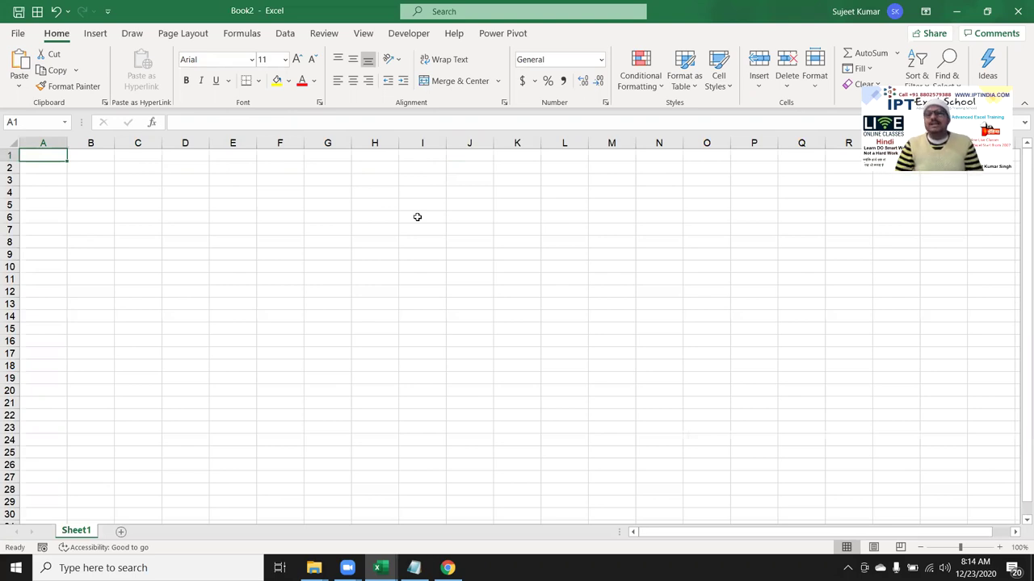
# Return to DataP, review the City column, and close the workbook without saving.
pyautogui.hotkey('ctrl', 'Tab')
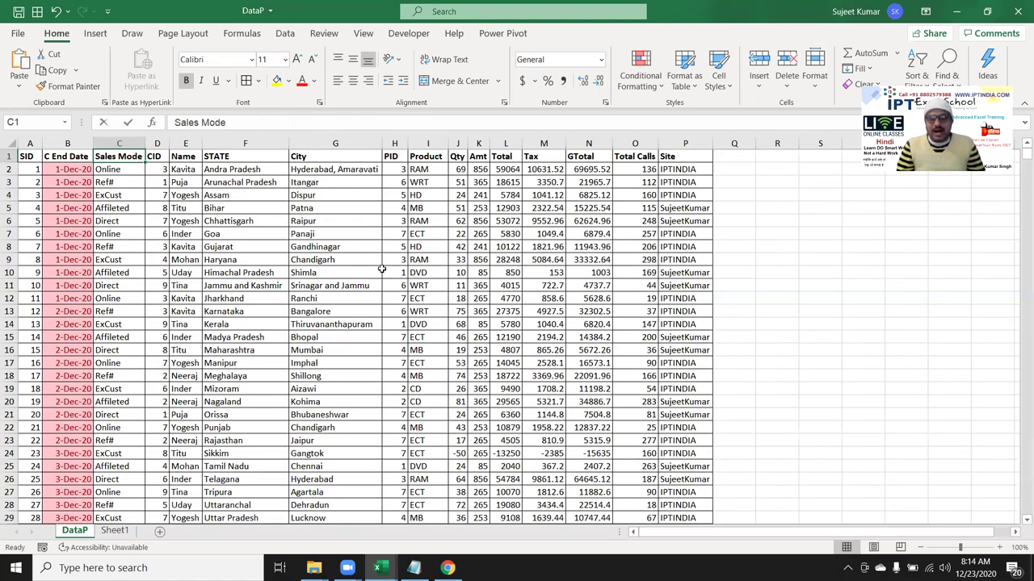
pyautogui.click(379, 272)
pyautogui.hotkey('ctrl', 'Down')
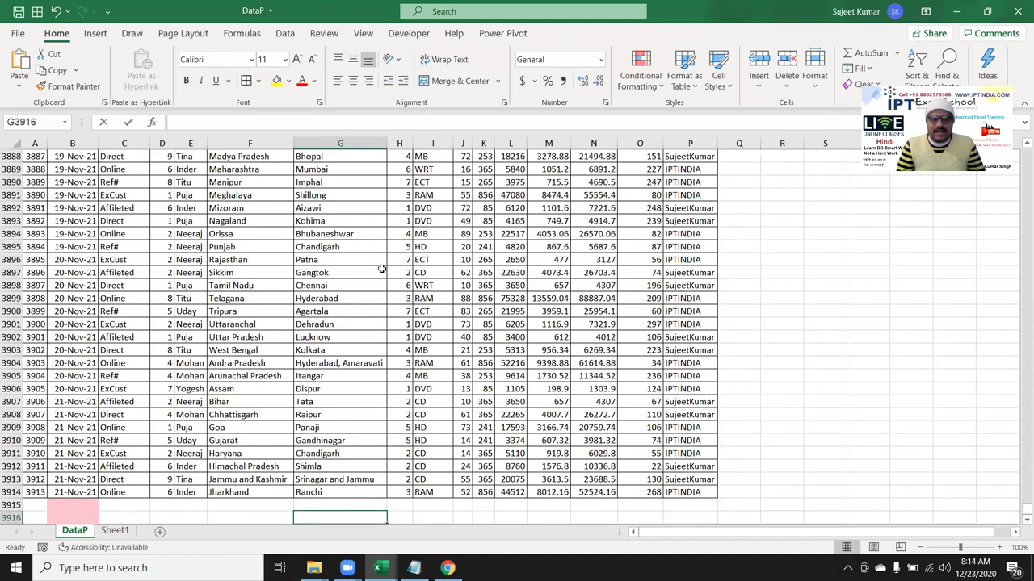
pyautogui.hotkey('ctrl', 'Up')
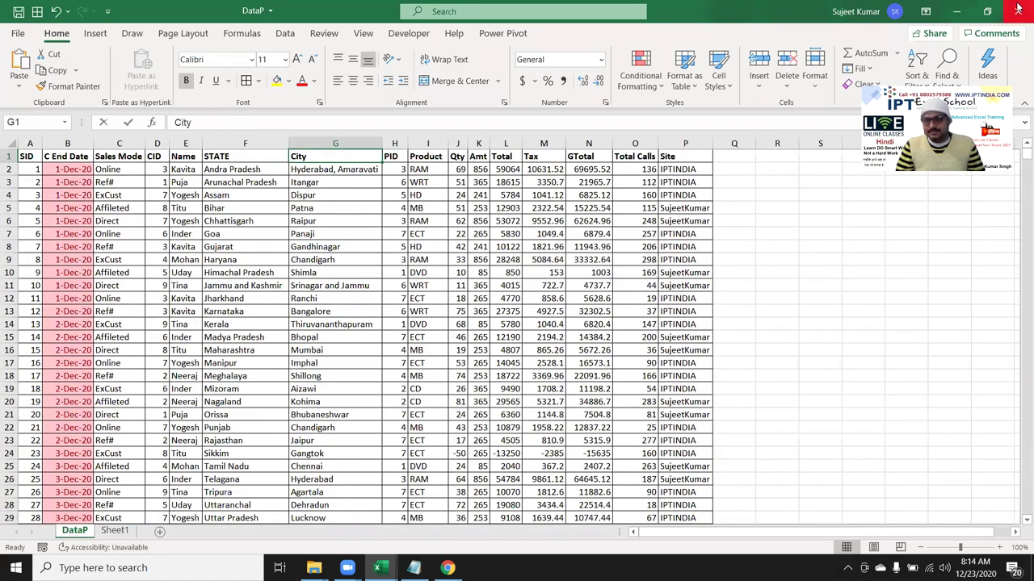
pyautogui.click(1017, 11)
pyautogui.click(462, 314)
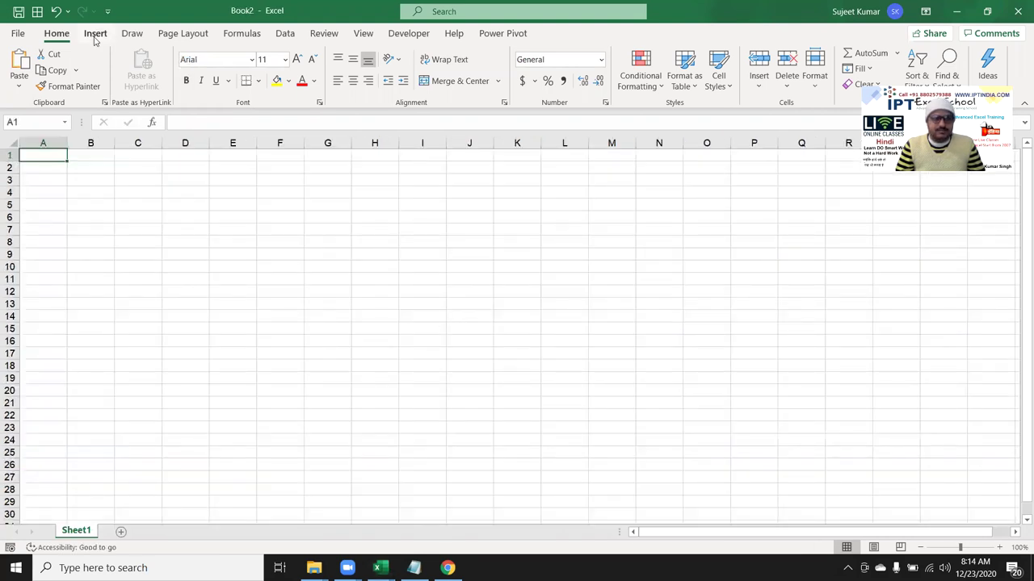
# Use Get Data > From File > From Workbook to import DataP from the Downloads folder.
pyautogui.click(285, 36)
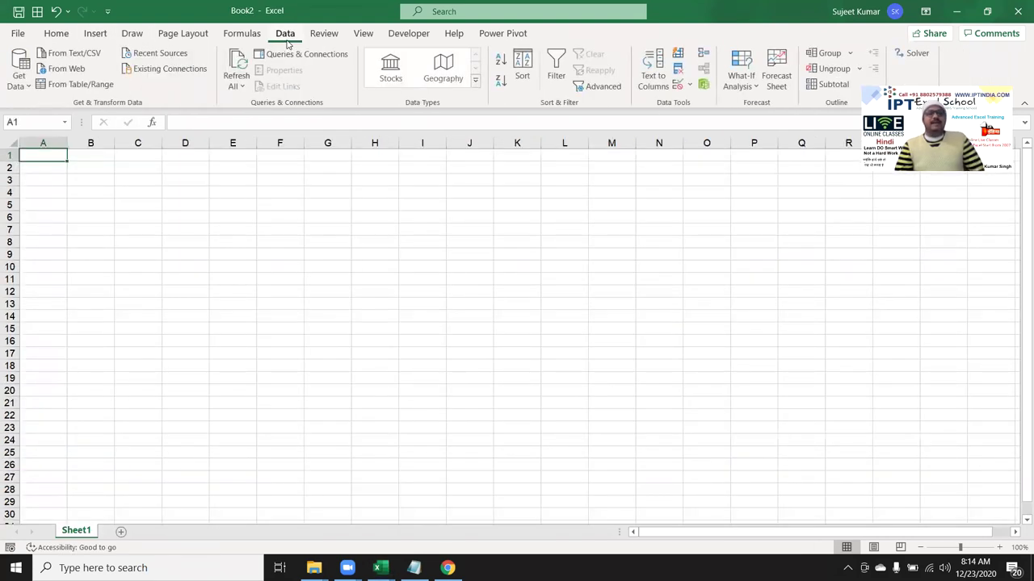
pyautogui.click(19, 81)
pyautogui.moveTo(60, 109)
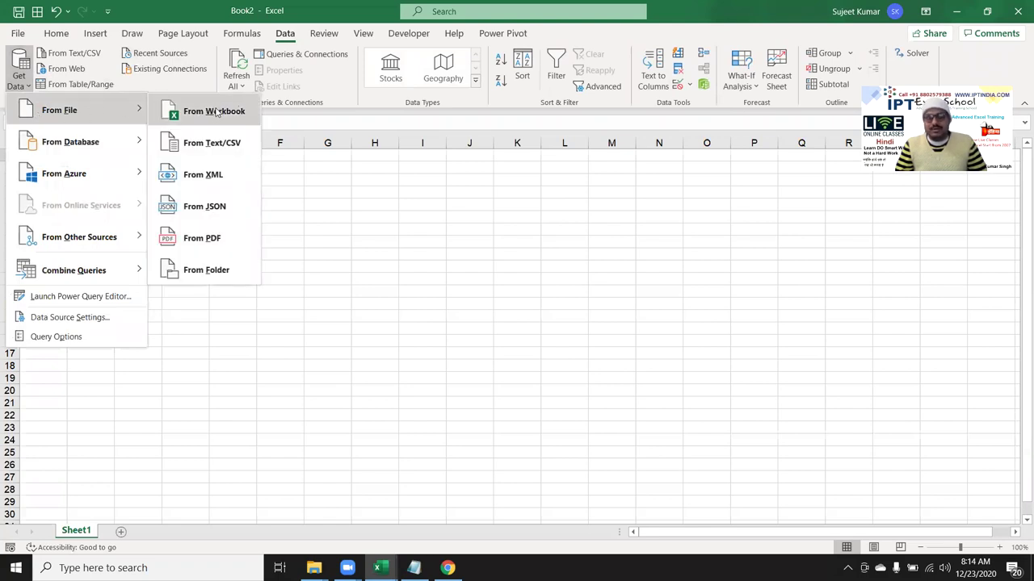
pyautogui.click(208, 115)
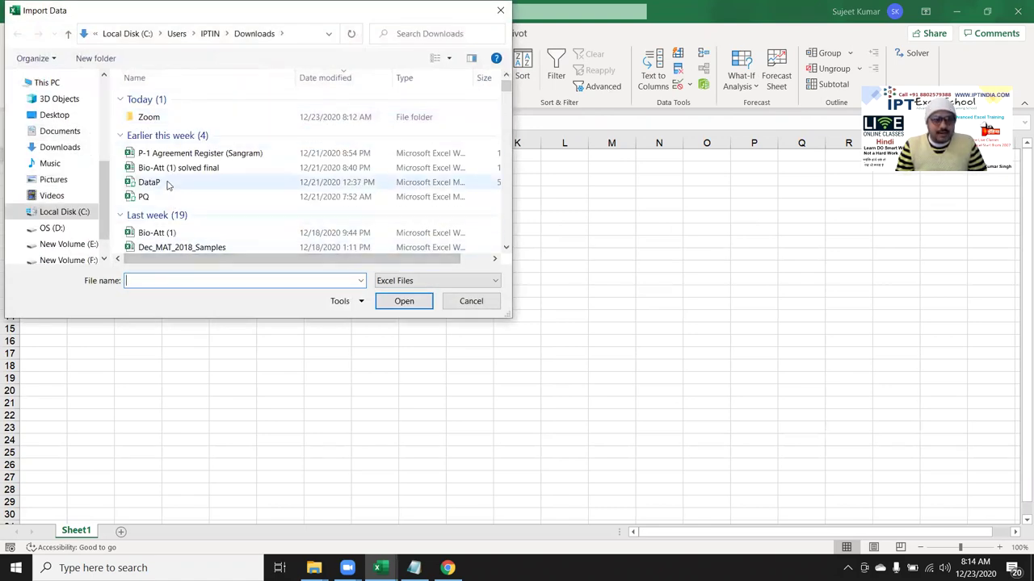
pyautogui.click(166, 183)
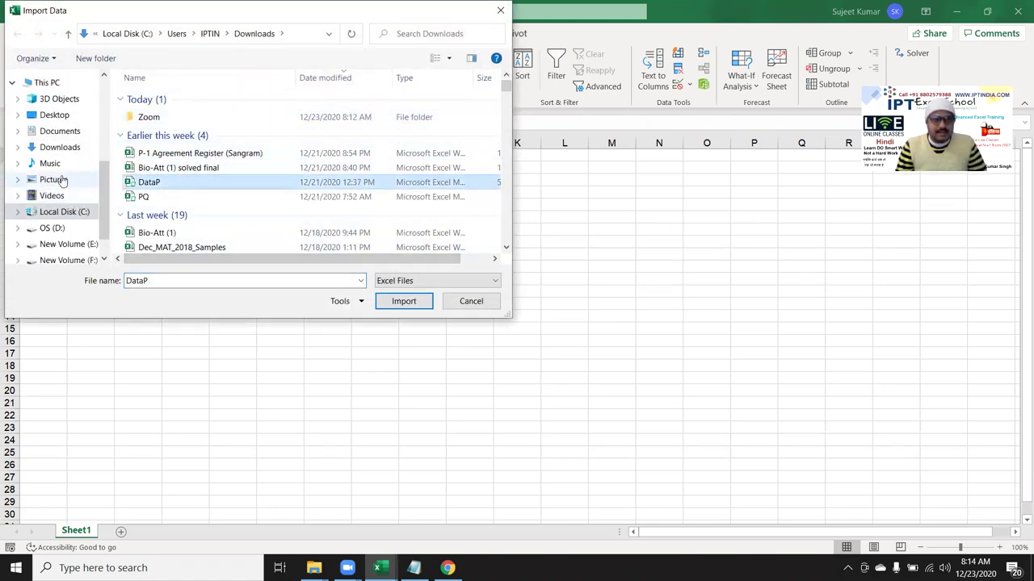
pyautogui.click(60, 148)
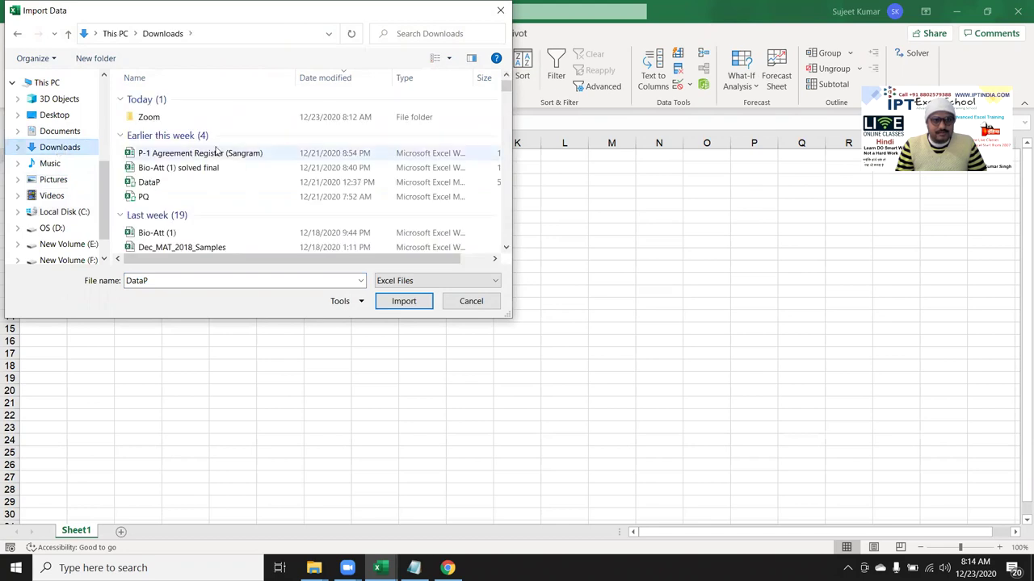
pyautogui.click(210, 184)
pyautogui.click(397, 306)
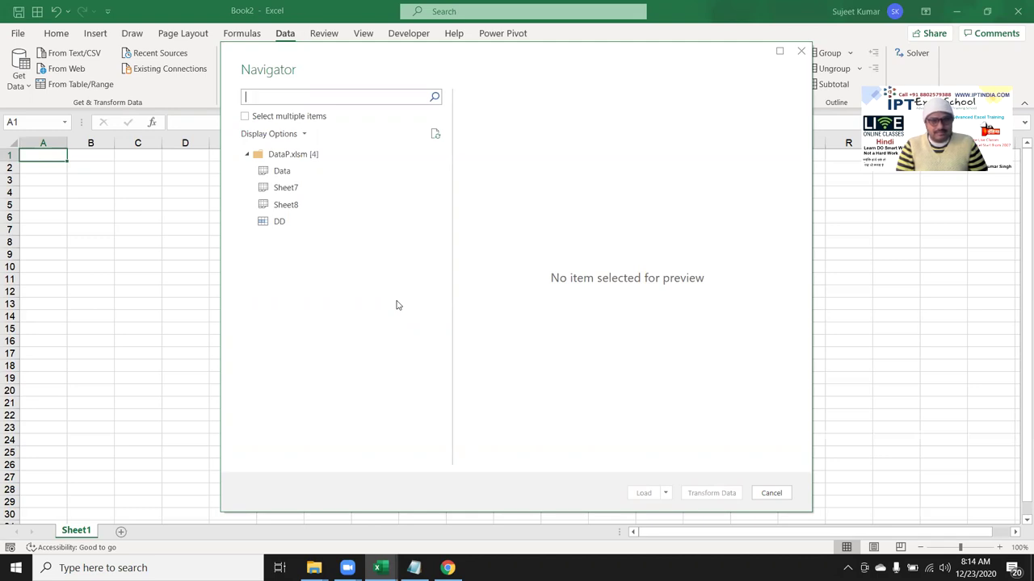
# Preview DataP's Data sheet in Navigator and load it as a 3,913-row table on Sheet2.
pyautogui.click(290, 171)
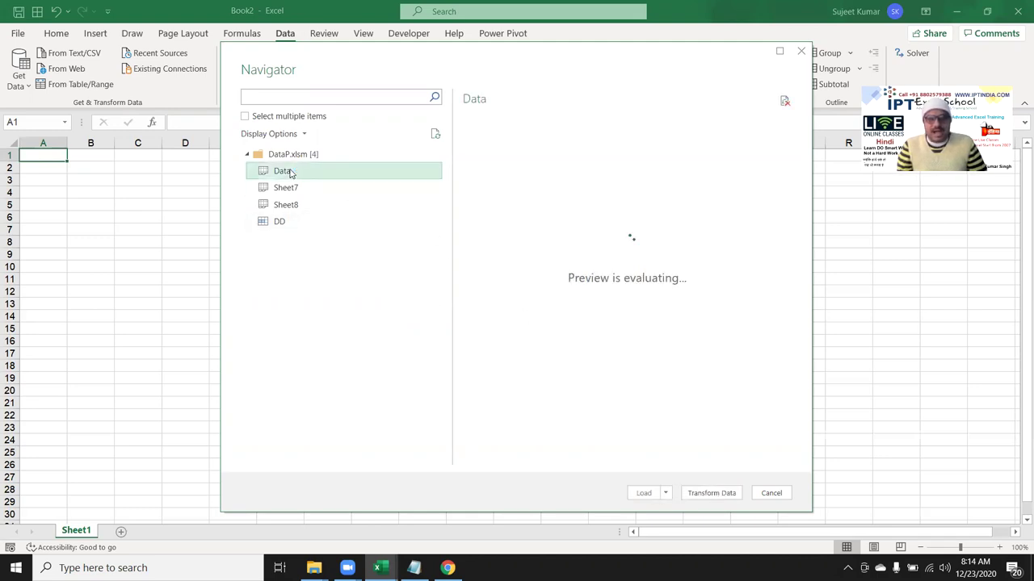
pyautogui.moveTo(516, 460)
pyautogui.mouseDown()
pyautogui.moveTo(718, 461)
pyautogui.moveTo(476, 459)
pyautogui.mouseUp()
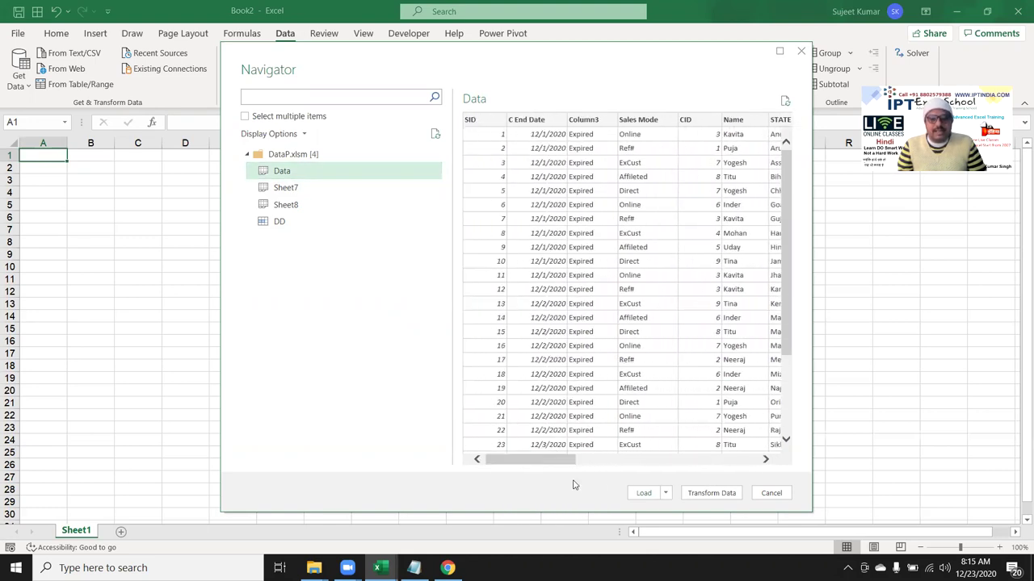
pyautogui.click(643, 493)
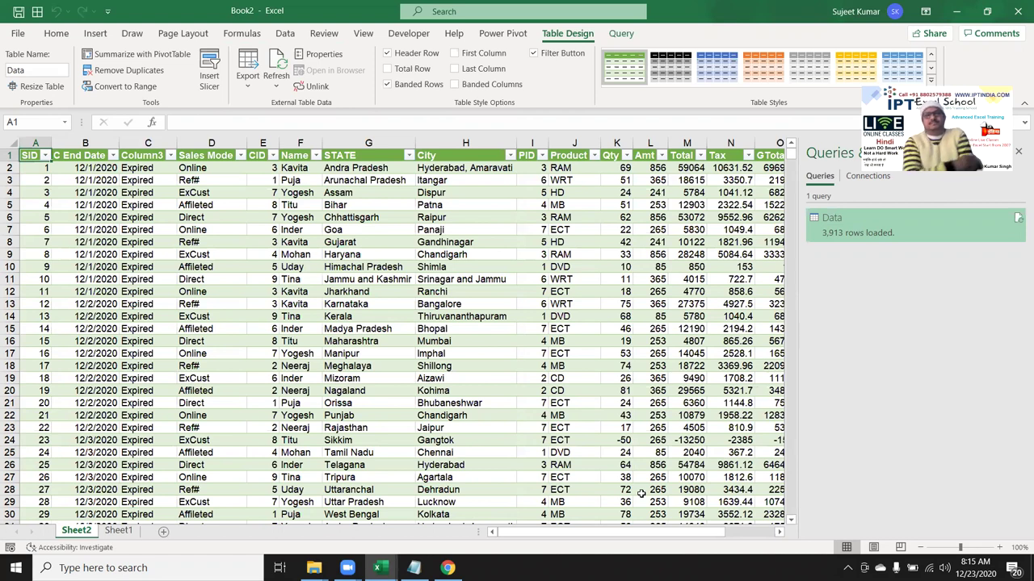
# Inspect the imported Data table on Sheet2, then open the Data query in Power Query Editor.
pyautogui.click(118, 531)
pyautogui.click(76, 530)
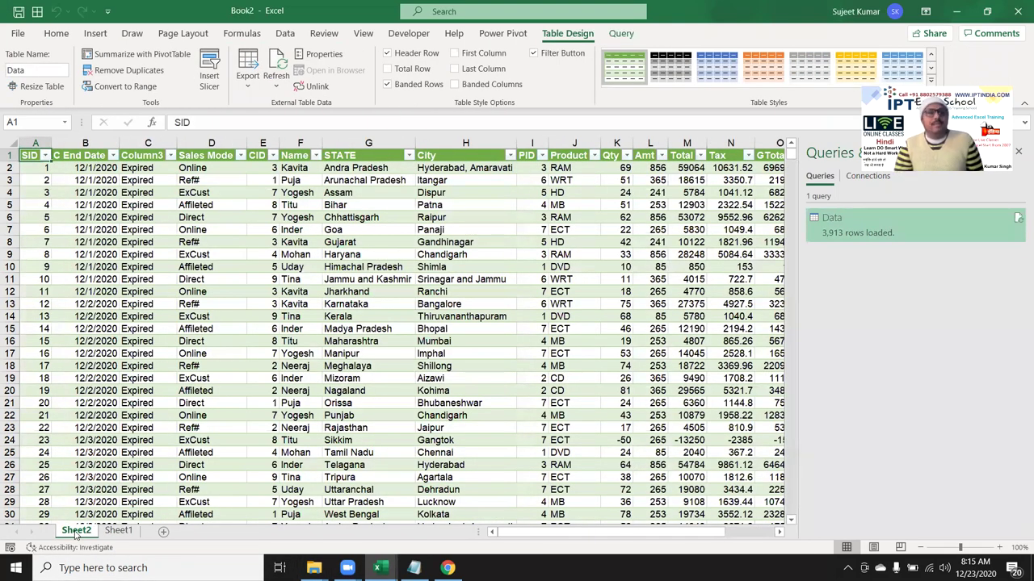
pyautogui.click(217, 191)
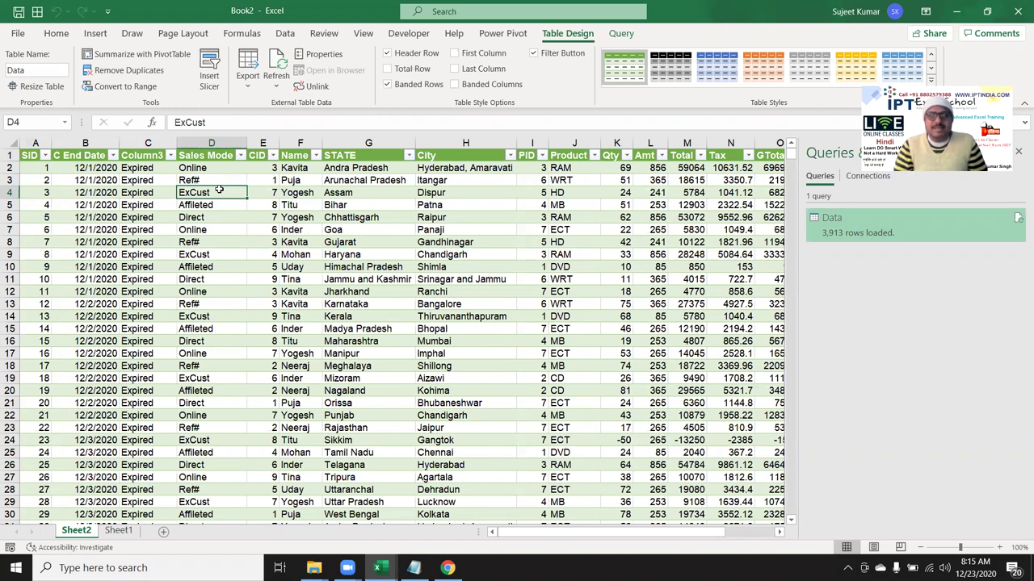
pyautogui.click(302, 143)
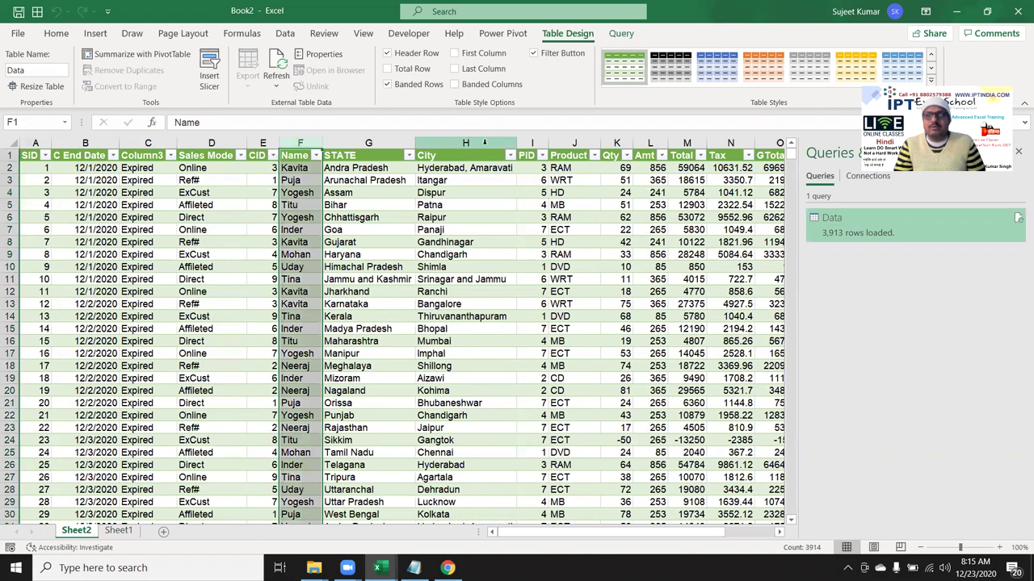
pyautogui.click(648, 143)
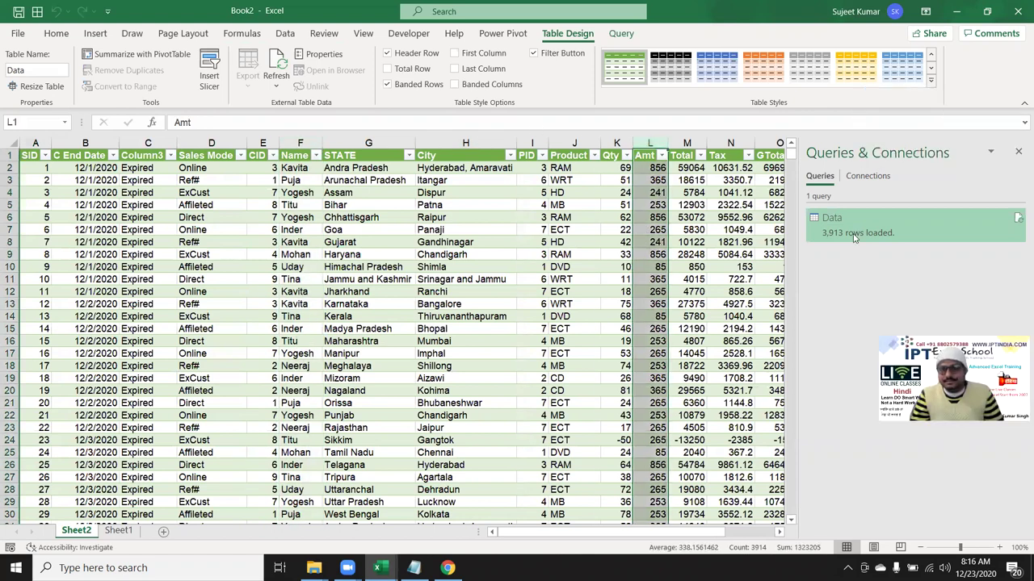
pyautogui.moveTo(858, 225)
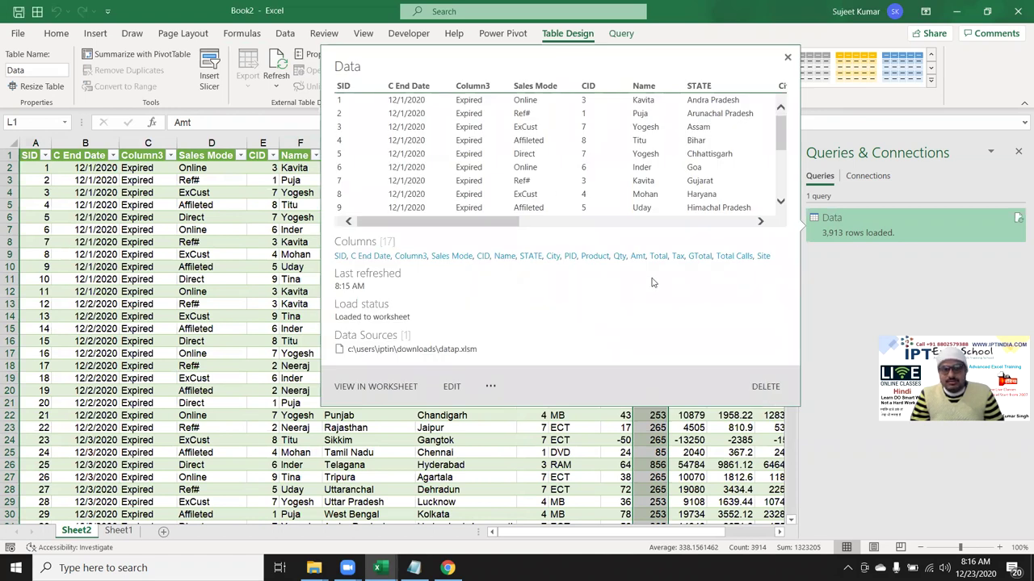
pyautogui.click(232, 292)
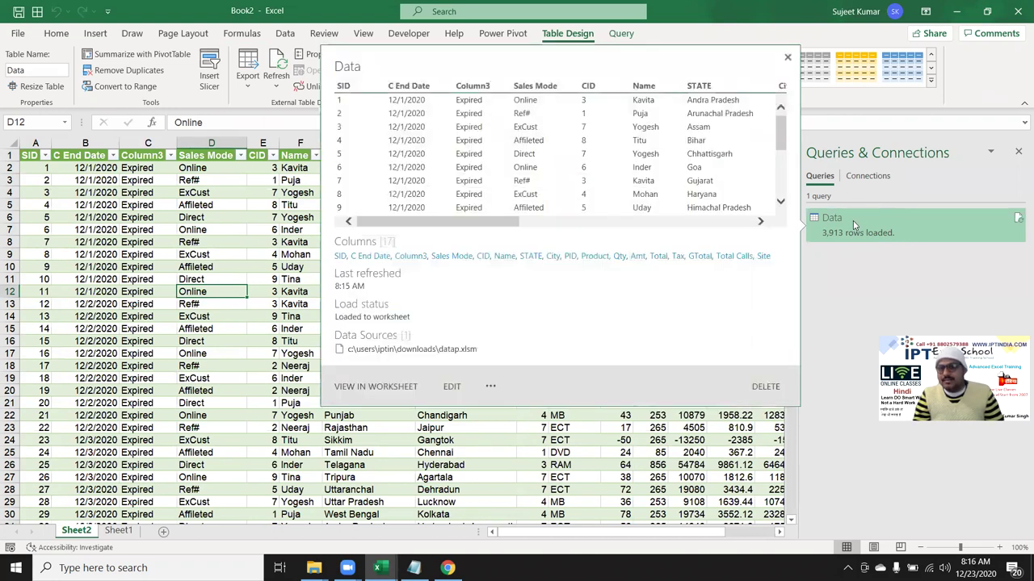
pyautogui.click(451, 387)
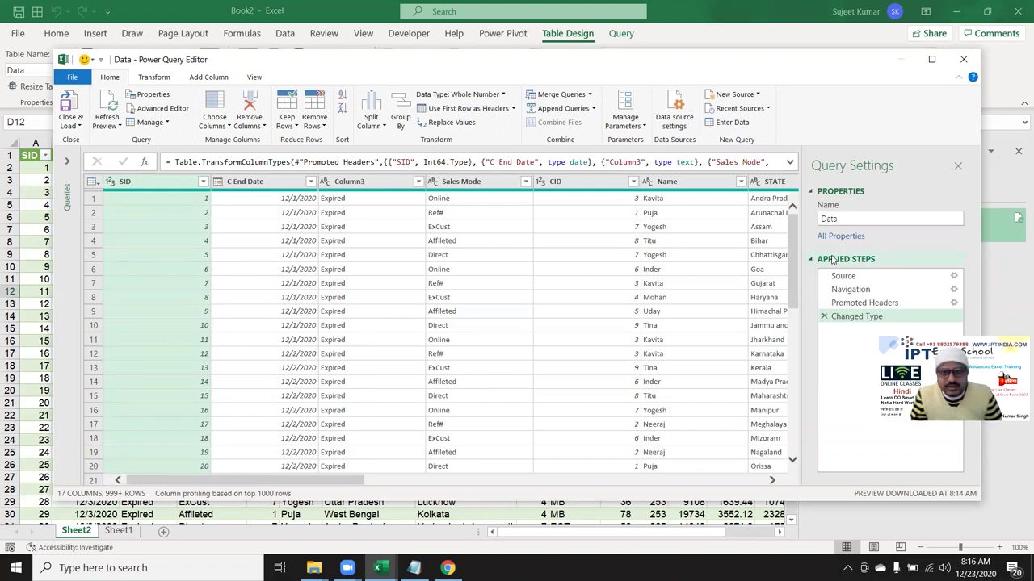
# Remove Column3 from the Data query.
pyautogui.scroll(-3, 791, 208)
pyautogui.scroll(3, 791, 209)
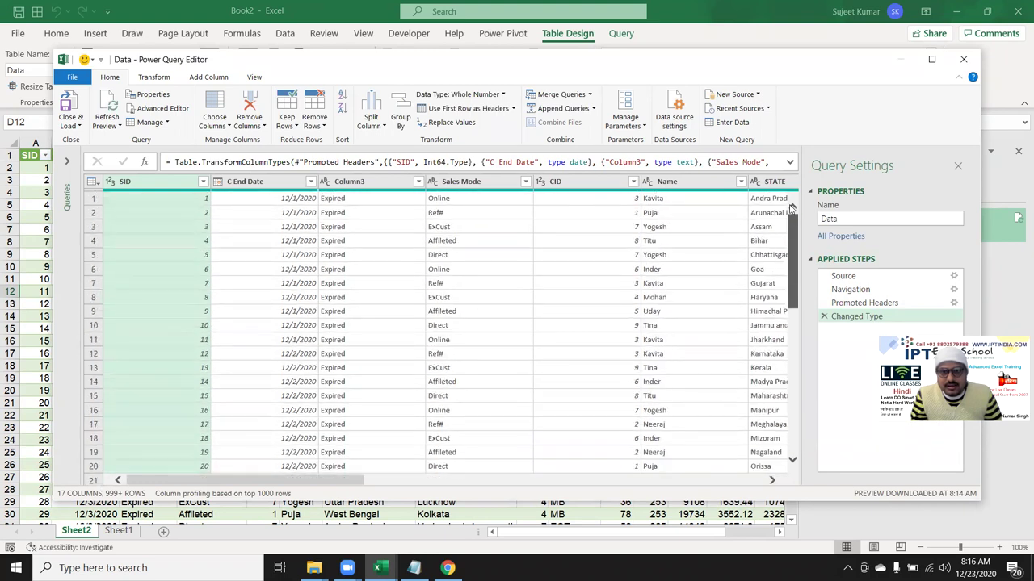
pyautogui.click(349, 183)
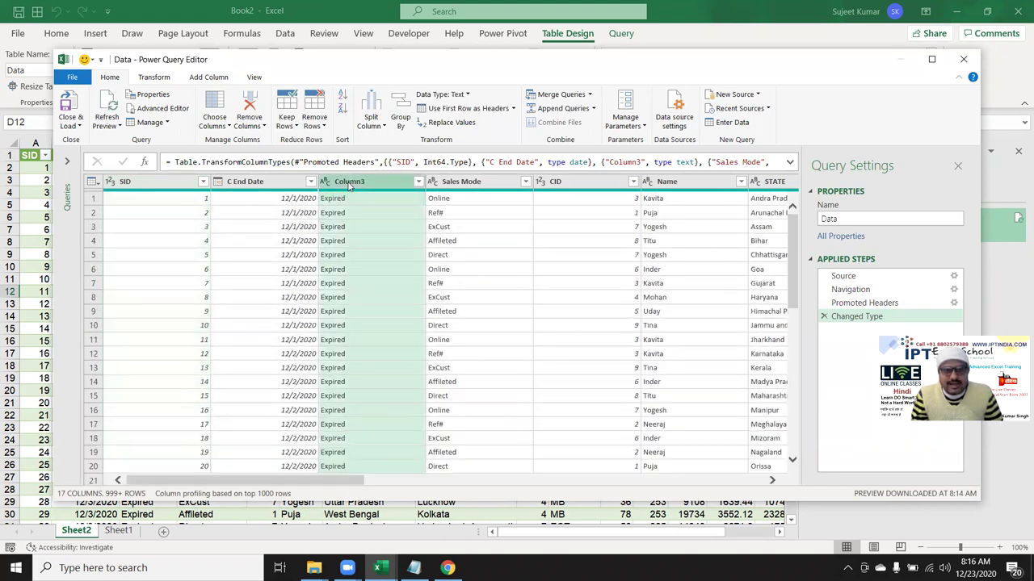
pyautogui.rightClick(349, 184)
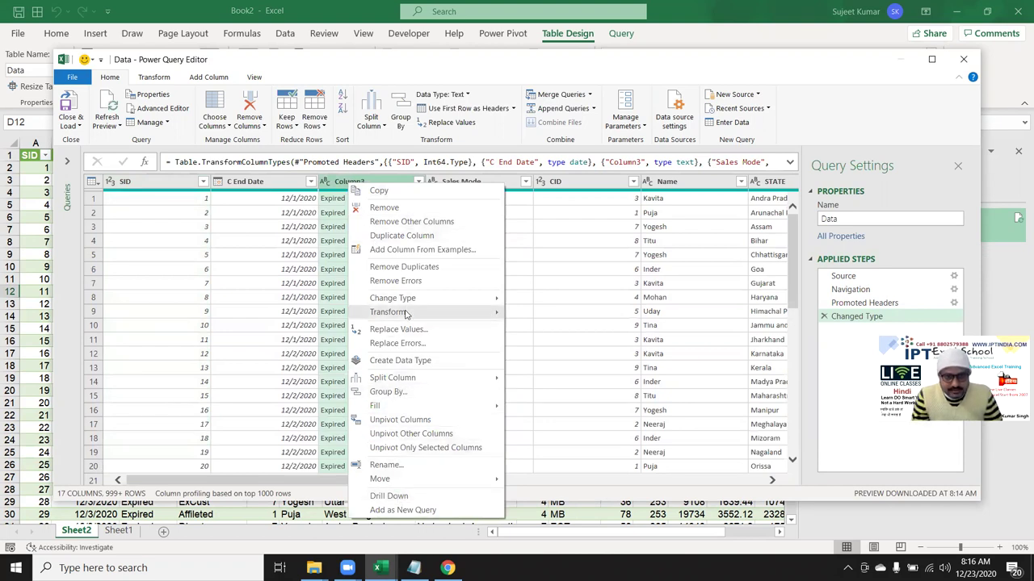
pyautogui.click(412, 209)
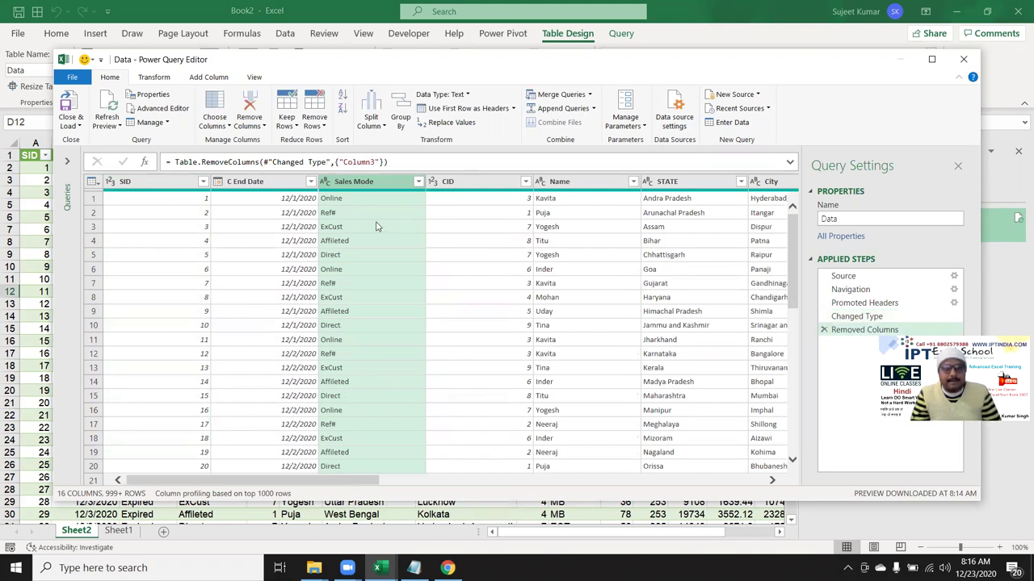
# Filter the Name column to Puja only and Close & Load the 455 rows to the sheet.
pyautogui.click(375, 226)
pyautogui.click(592, 202)
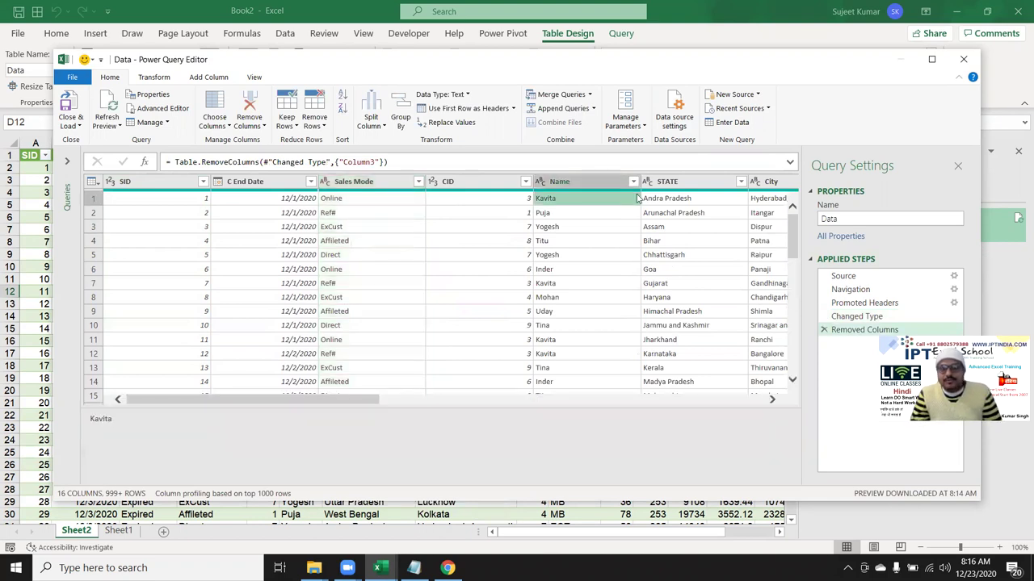
pyautogui.click(633, 181)
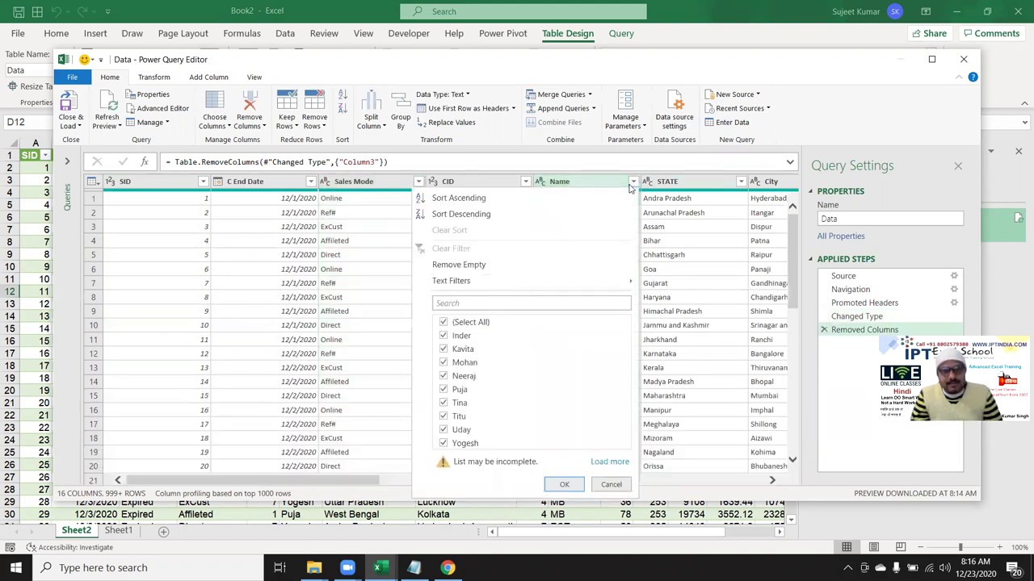
pyautogui.click(444, 321)
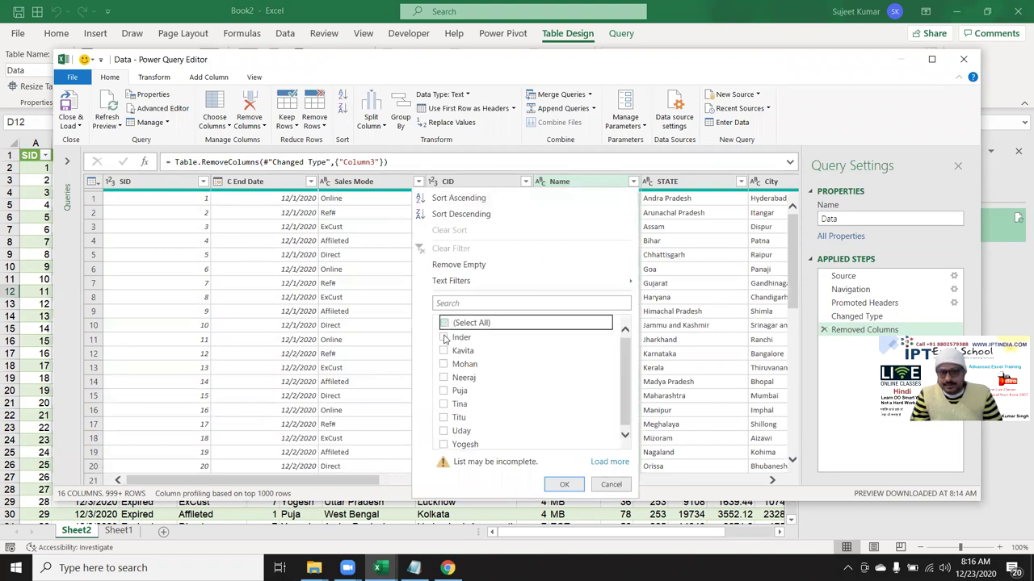
pyautogui.click(442, 389)
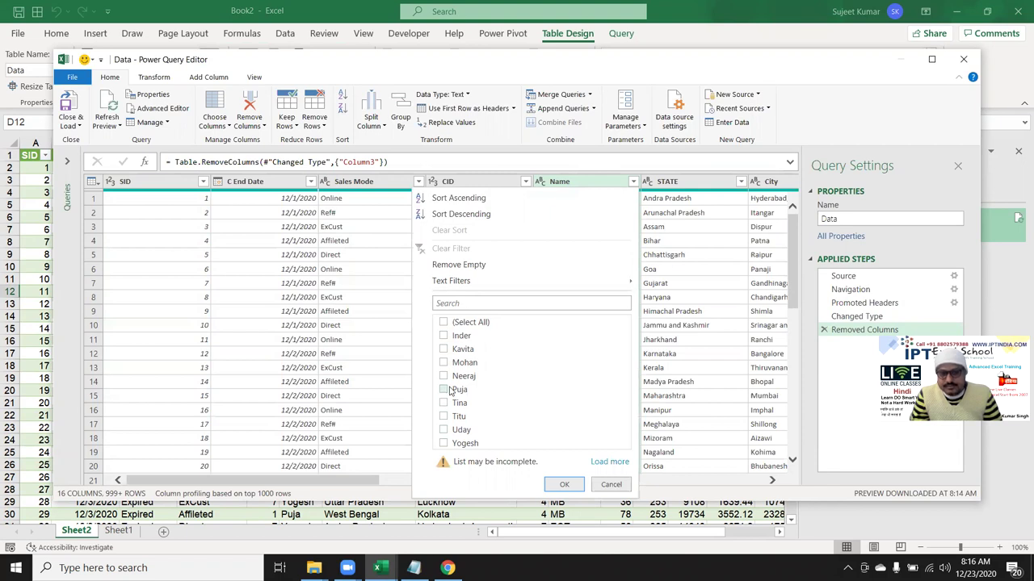
pyautogui.click(563, 487)
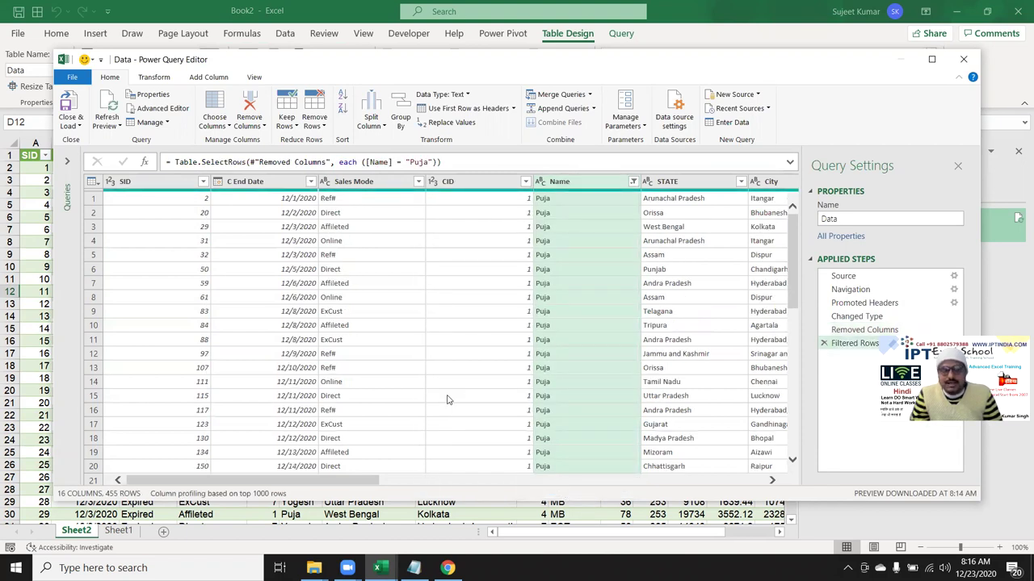
pyautogui.click(70, 106)
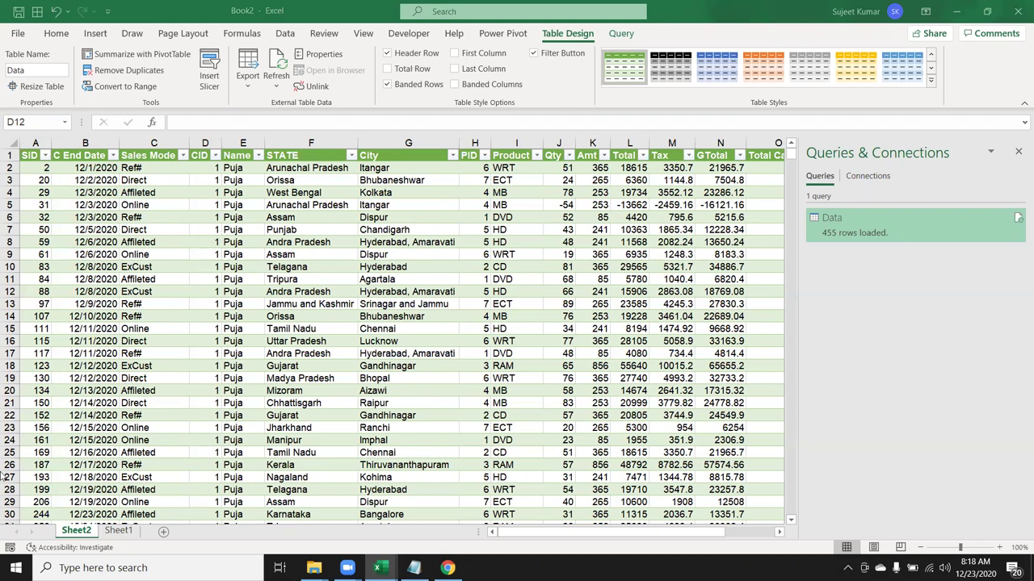
# Go to empty Sheet1, close the Queries & Connections pane, and open Get Data > From File.
pyautogui.click(120, 532)
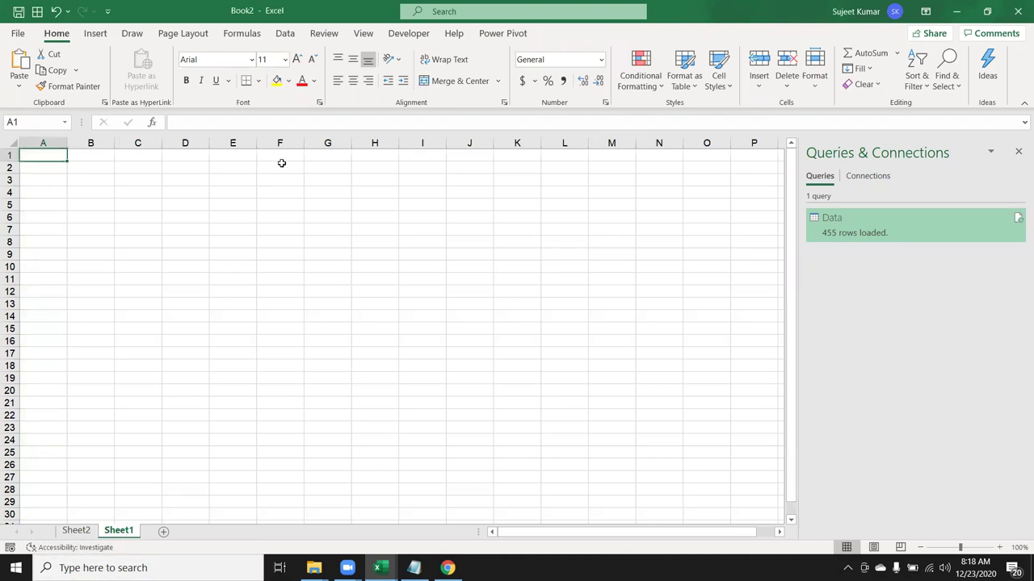
pyautogui.click(285, 33)
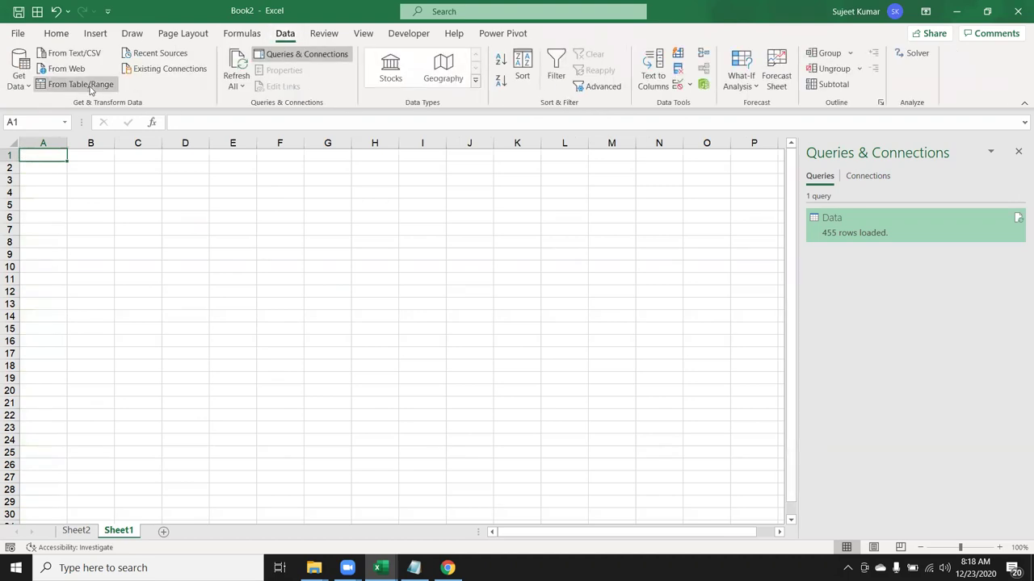
pyautogui.click(22, 87)
pyautogui.moveTo(73, 110)
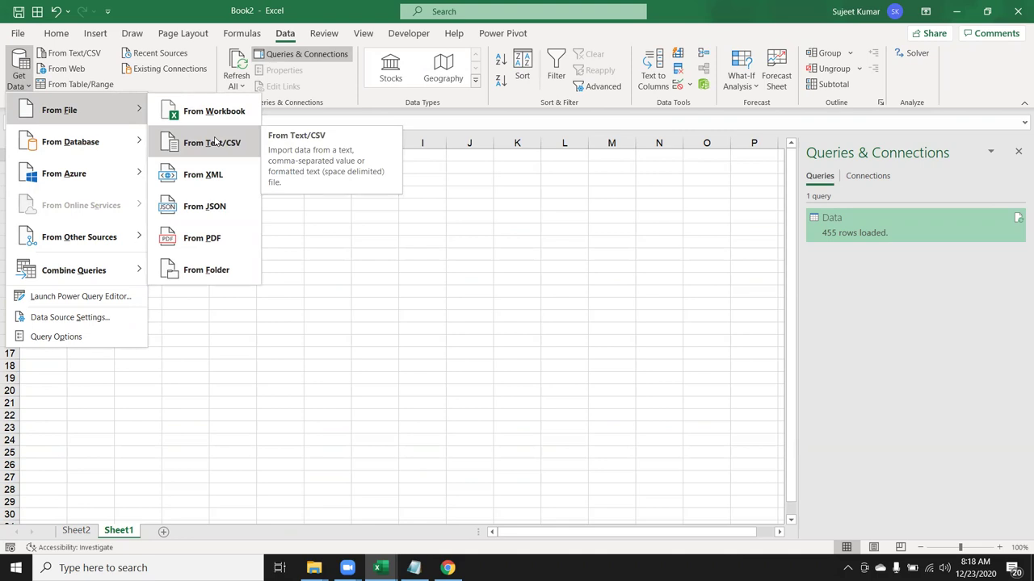
pyautogui.click(653, 301)
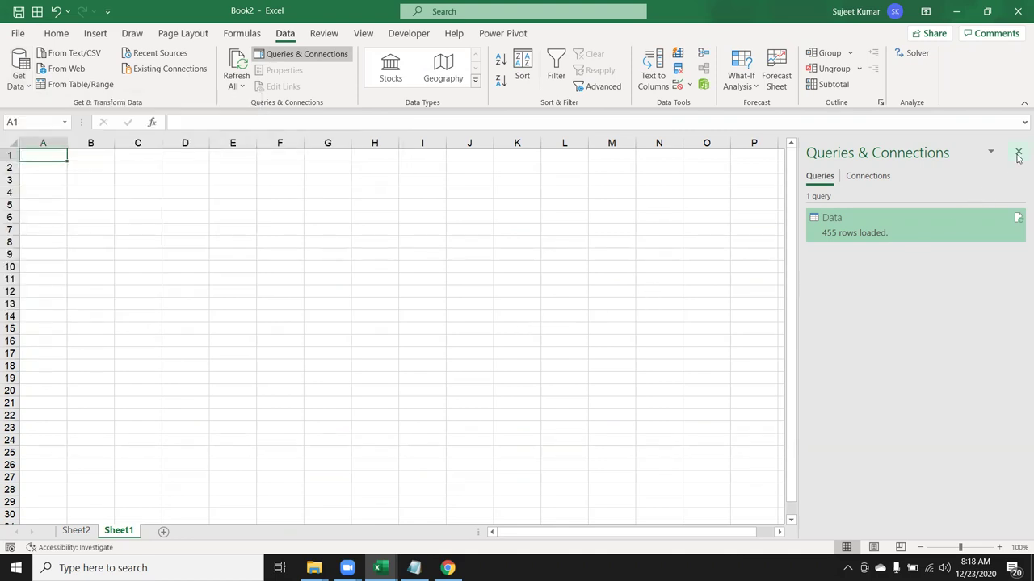
pyautogui.click(1018, 153)
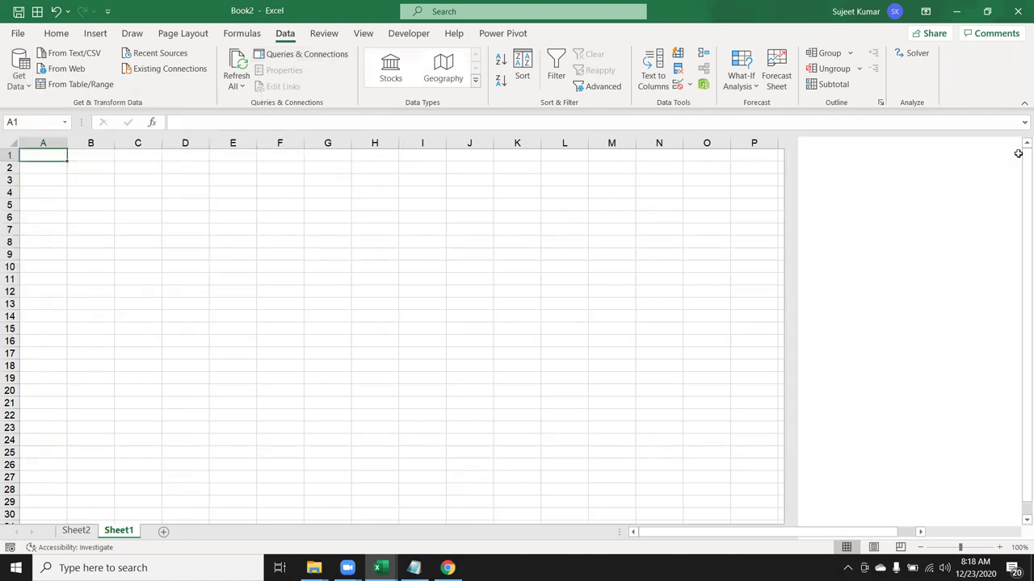
pyautogui.click(10, 86)
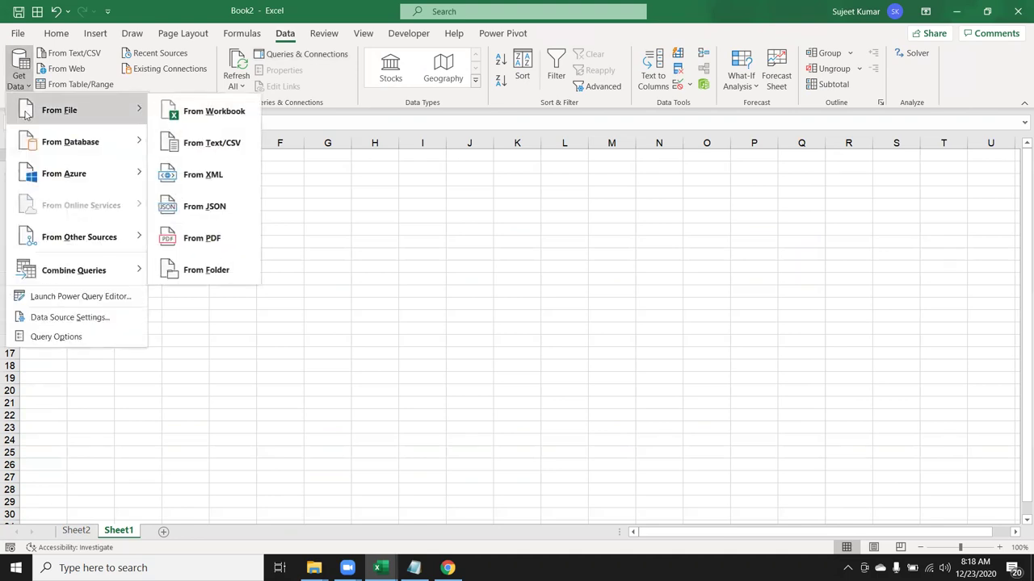
# Import Data.txt from Downloads > Data > 1 via From Text/CSV to see its preview.
pyautogui.click(227, 154)
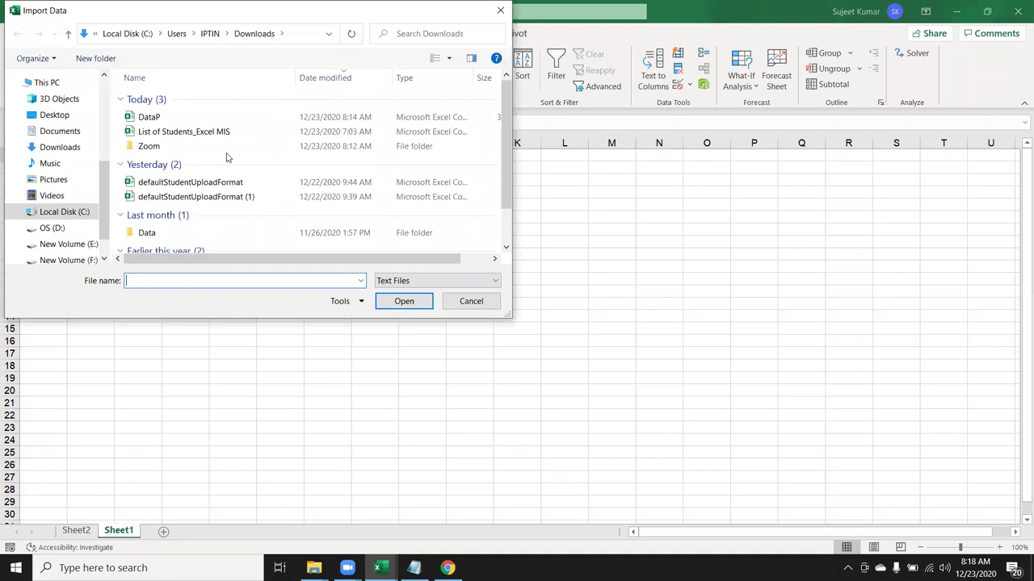
pyautogui.scroll(-1, 227, 157)
pyautogui.doubleClick(148, 193)
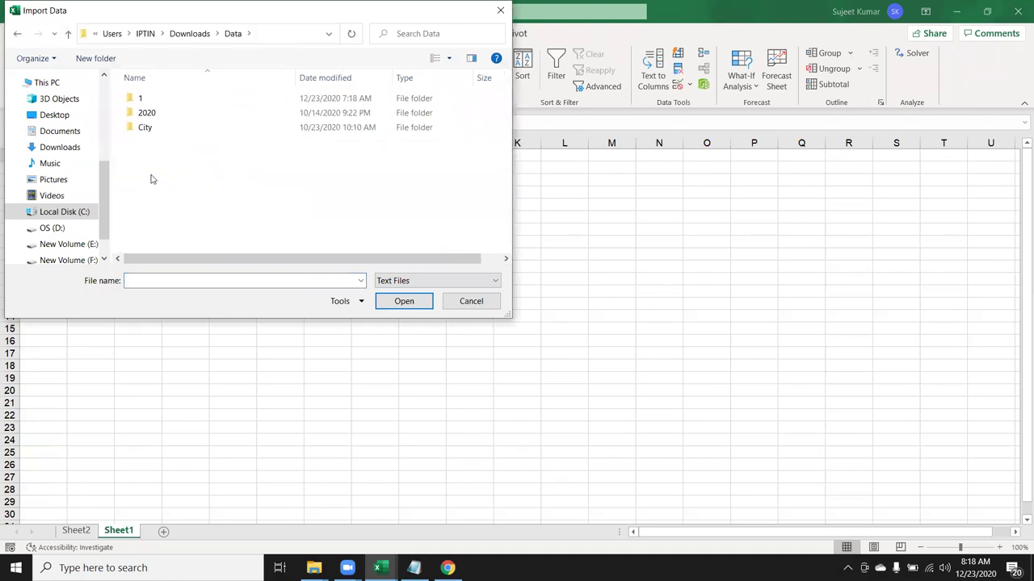
pyautogui.doubleClick(153, 98)
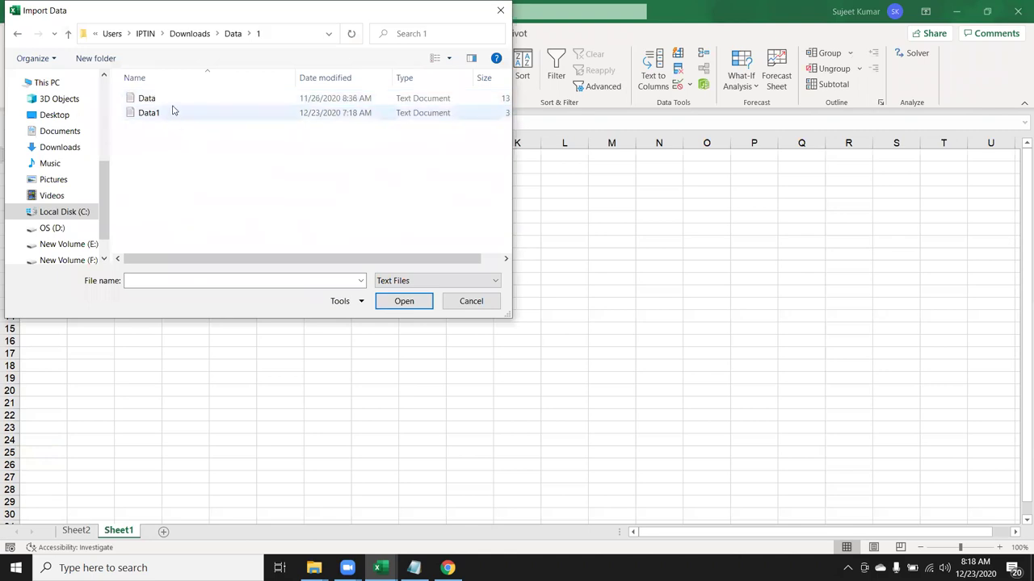
pyautogui.click(172, 104)
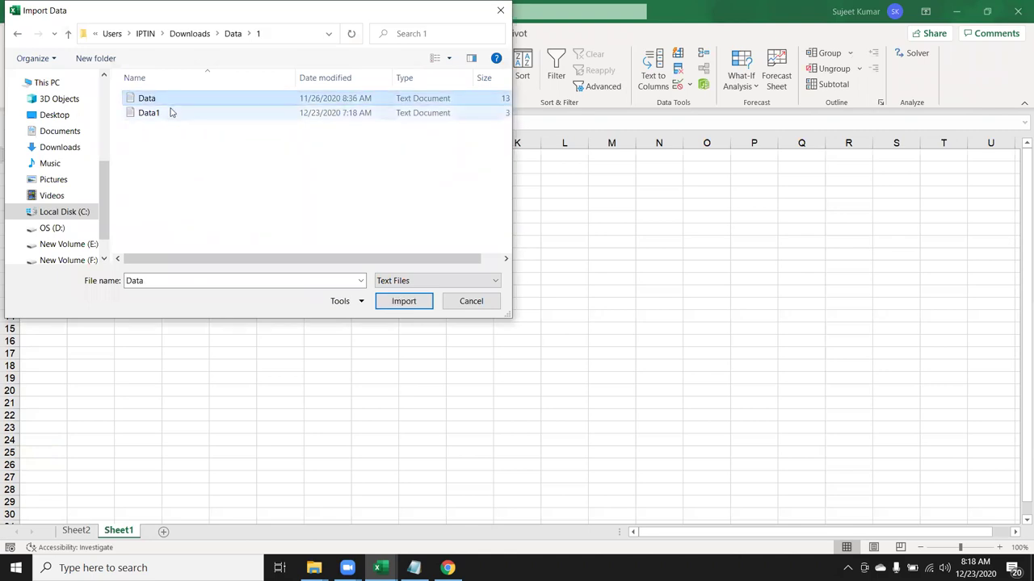
pyautogui.click(401, 304)
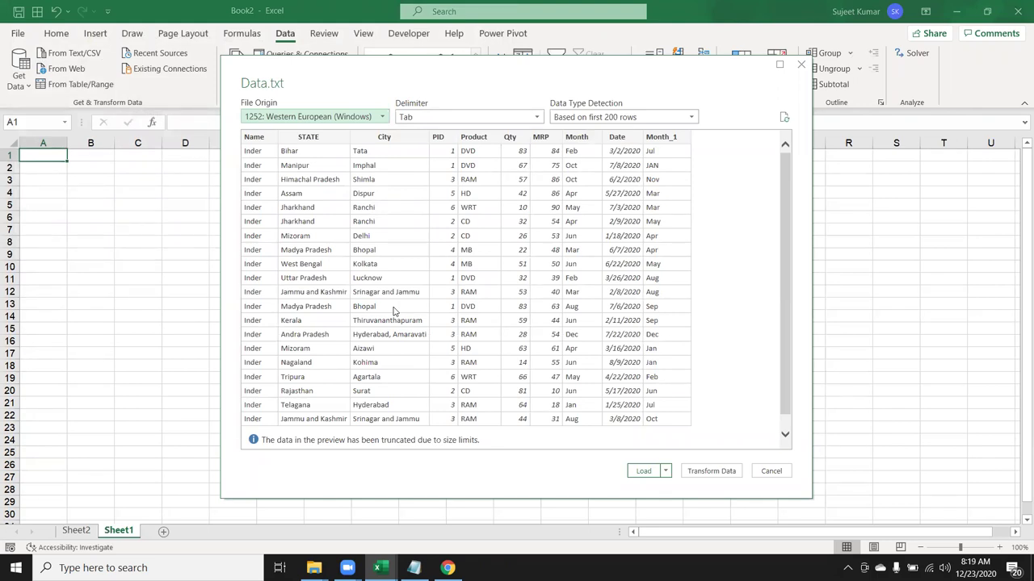
# In Notepad's Data1 file, change the header commas after Name and City into tabs.
pyautogui.click(414, 567)
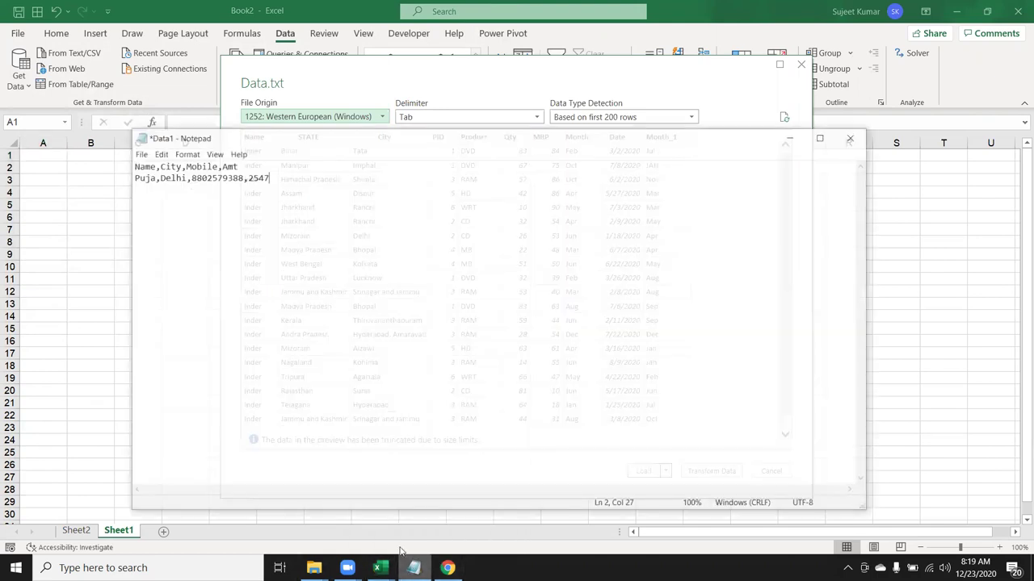
pyautogui.moveTo(261, 157); pyautogui.dragTo(77, 137)
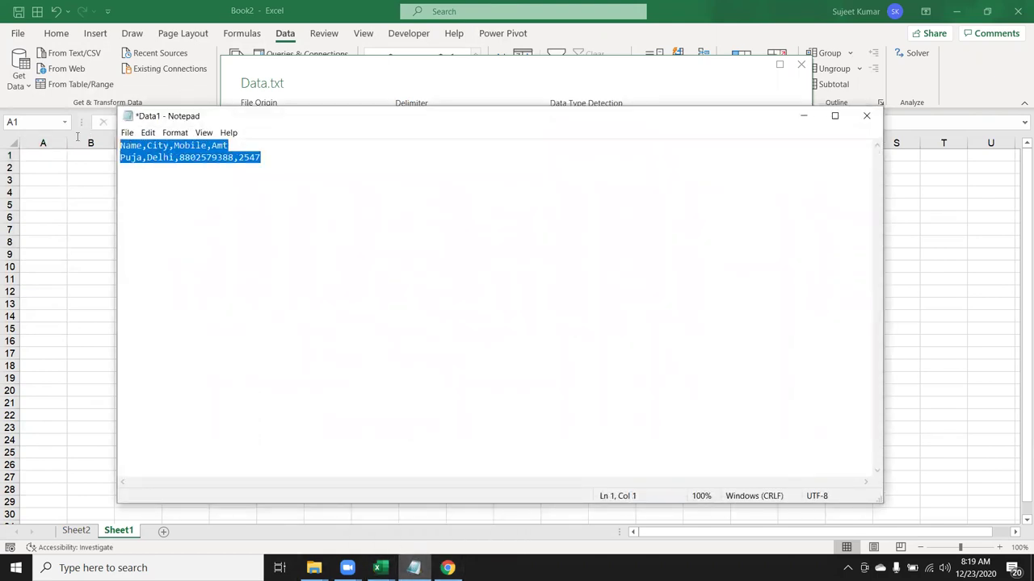
pyautogui.moveTo(146, 145); pyautogui.dragTo(142, 147)
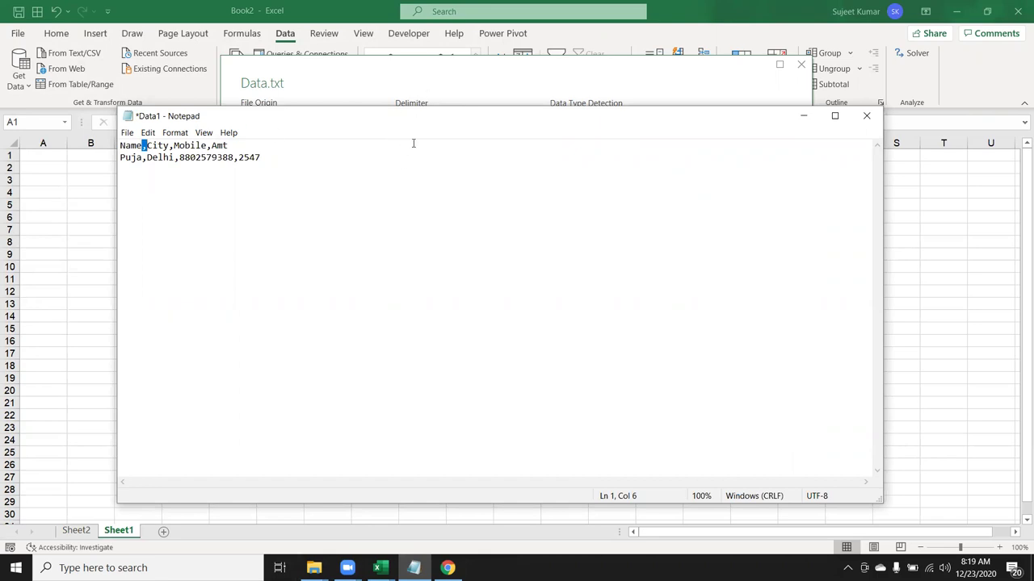
pyautogui.moveTo(398, 120); pyautogui.dragTo(410, 159)
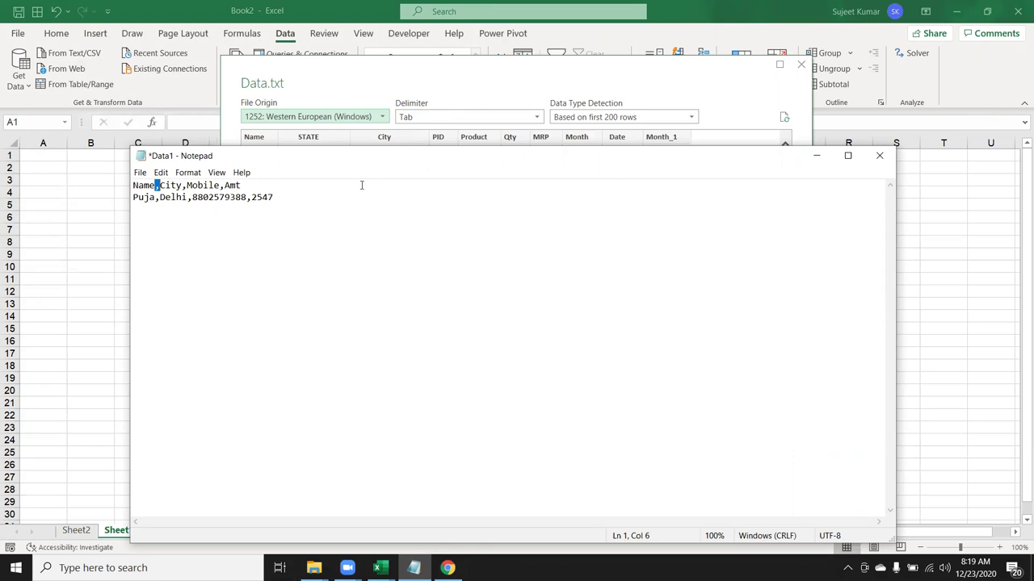
pyautogui.moveTo(299, 200); pyautogui.dragTo(117, 185)
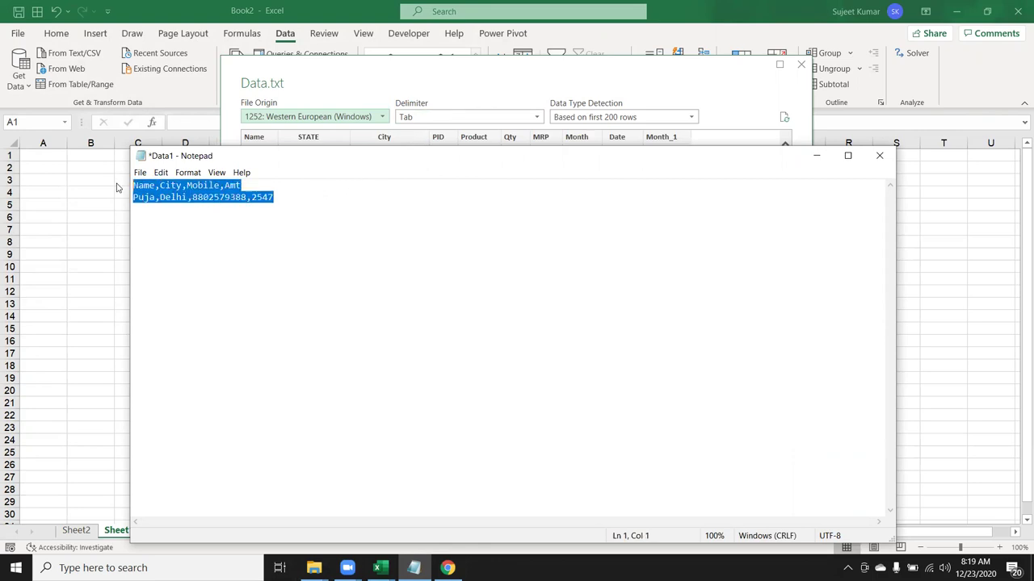
pyautogui.click(159, 197)
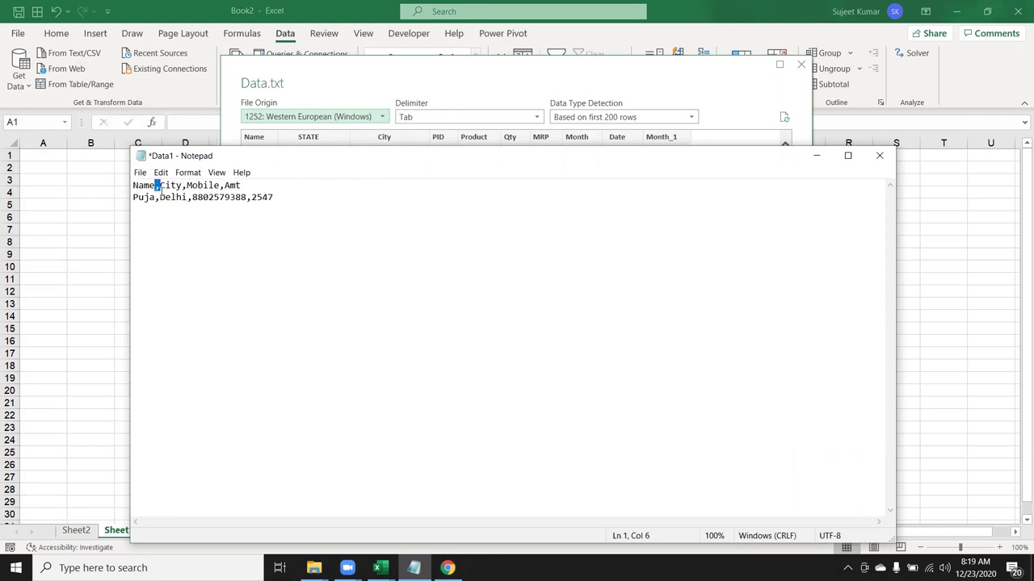
pyautogui.press('Tab')
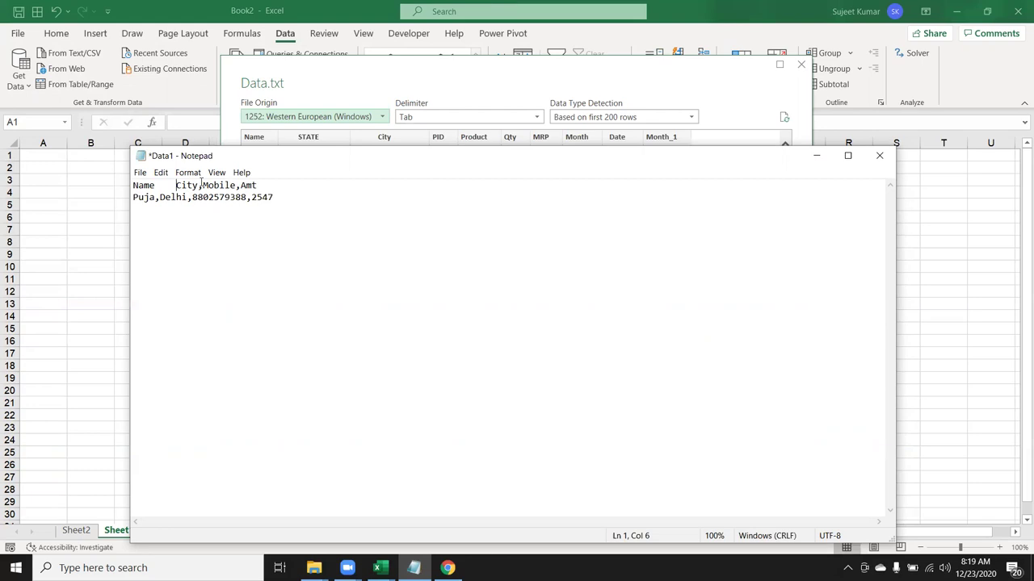
pyautogui.moveTo(198, 185); pyautogui.dragTo(203, 185)
pyautogui.press('Tab')
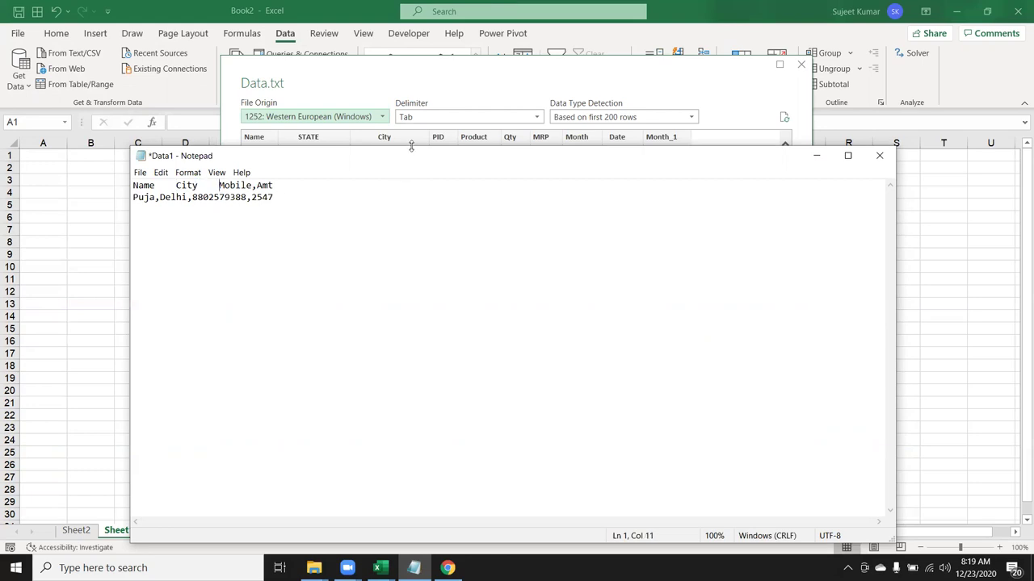
# Load the Data.txt preview into the workbook as a new table.
pyautogui.click(818, 157)
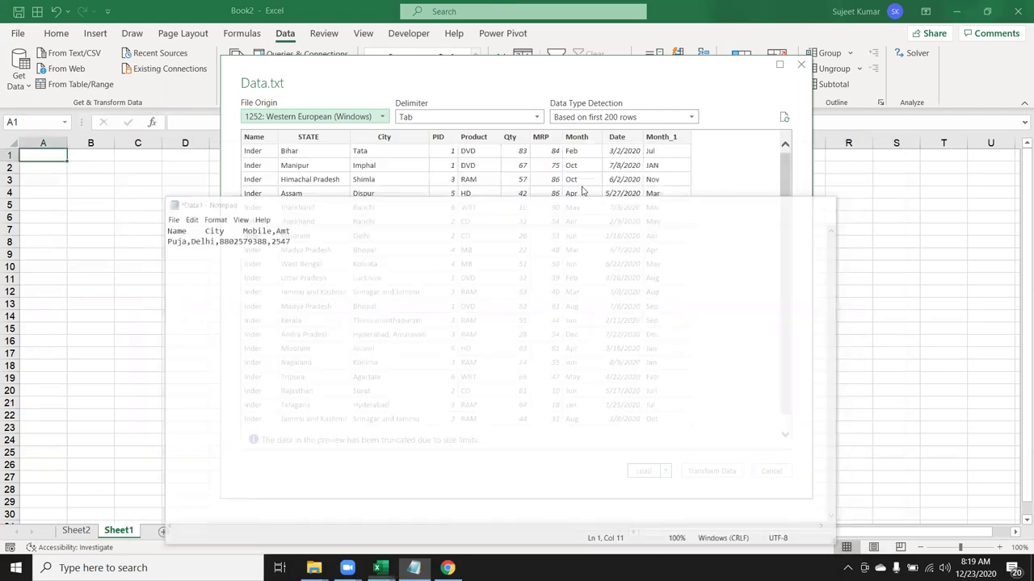
pyautogui.scroll(-2, 383, 239)
pyautogui.scroll(2, 383, 242)
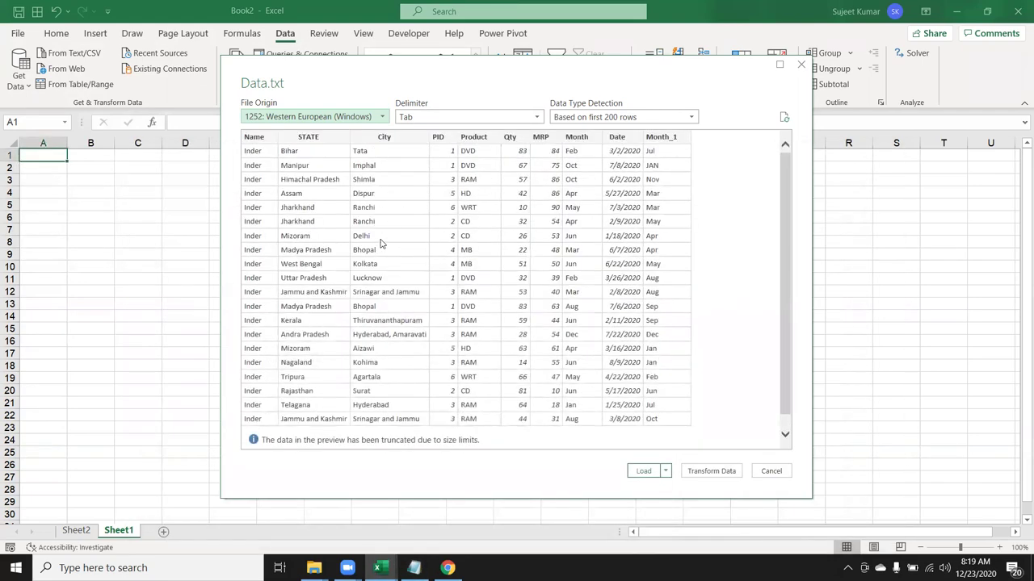
pyautogui.click(642, 472)
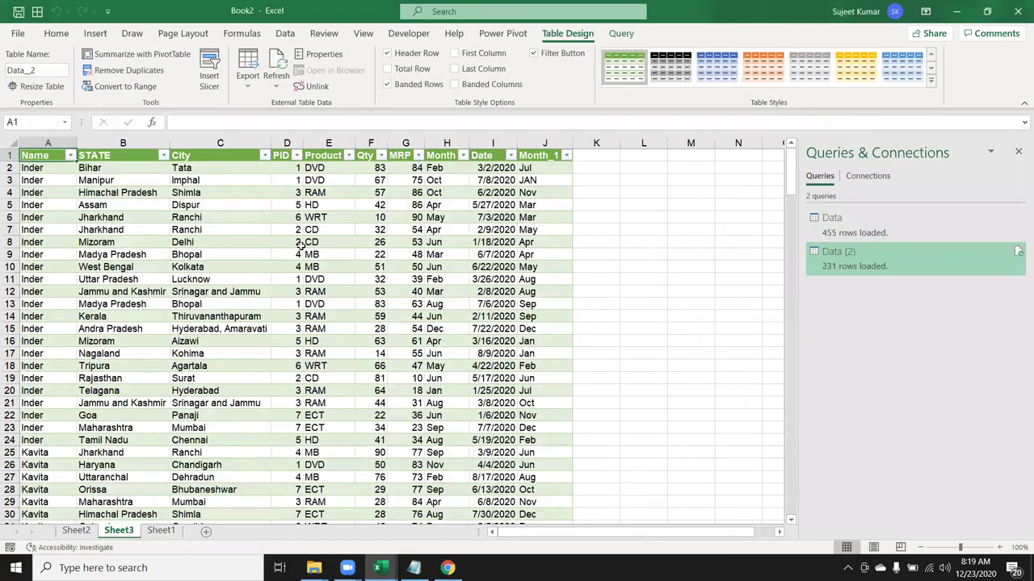
# Check values in the 231-row Data_2 table on Sheet3, including the Month cell H11.
pyautogui.click(301, 245)
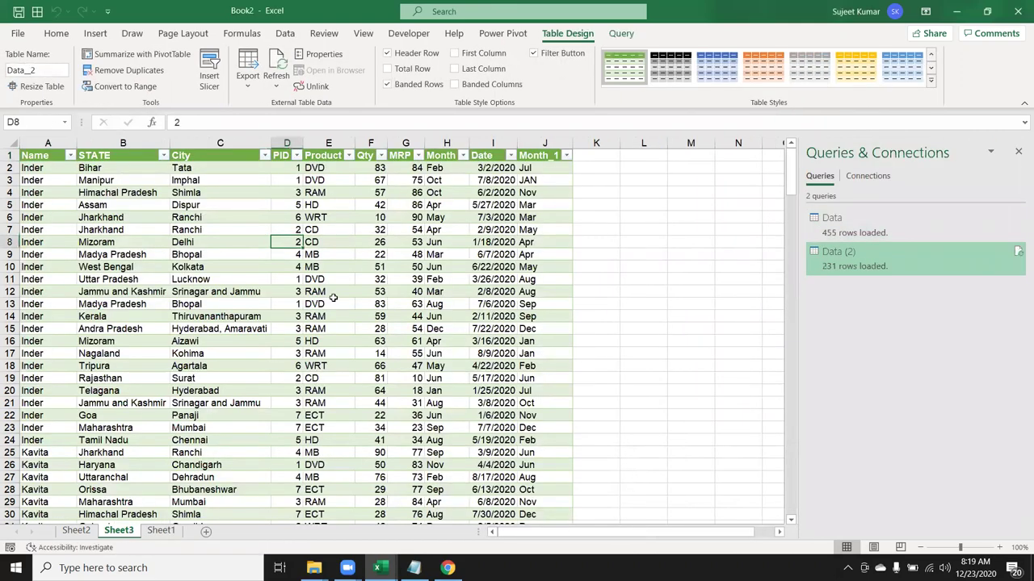
pyautogui.scroll(-4, 355, 352)
pyautogui.scroll(-6, 358, 364)
pyautogui.scroll(-4, 354, 377)
pyautogui.scroll(4, 354, 377)
pyautogui.scroll(9, 354, 377)
pyautogui.scroll(2, 355, 373)
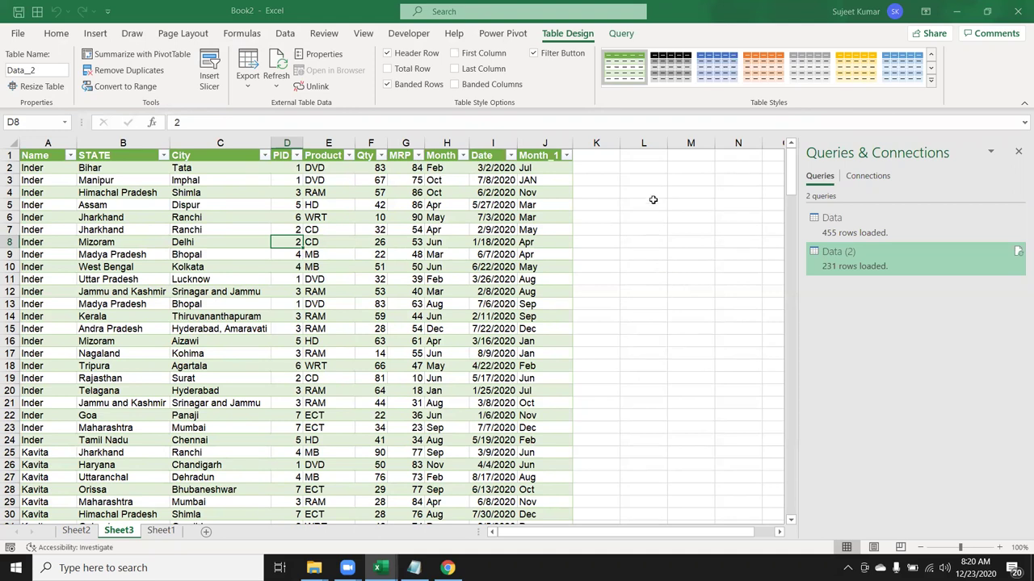
pyautogui.click(454, 278)
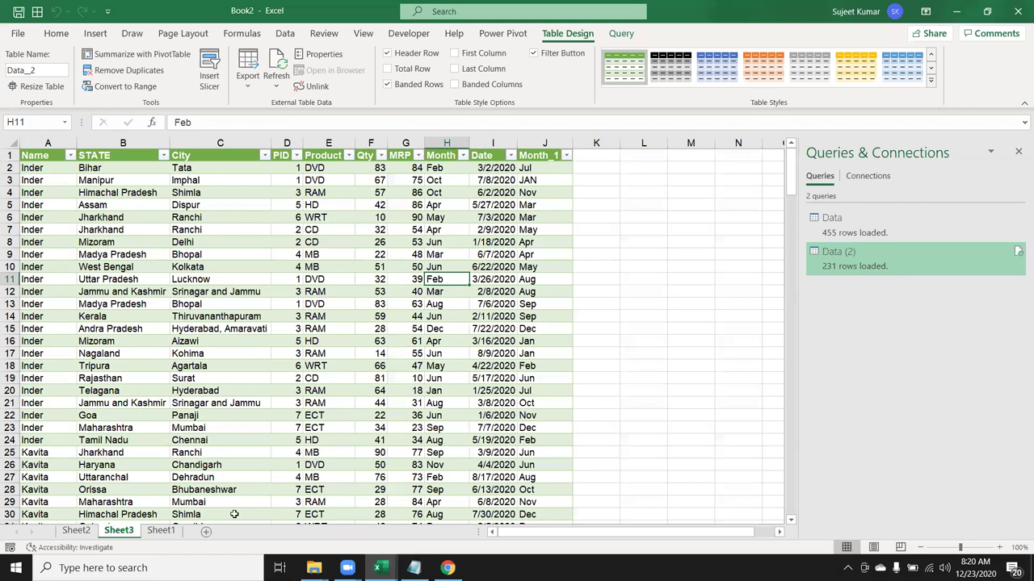
pyautogui.click(156, 533)
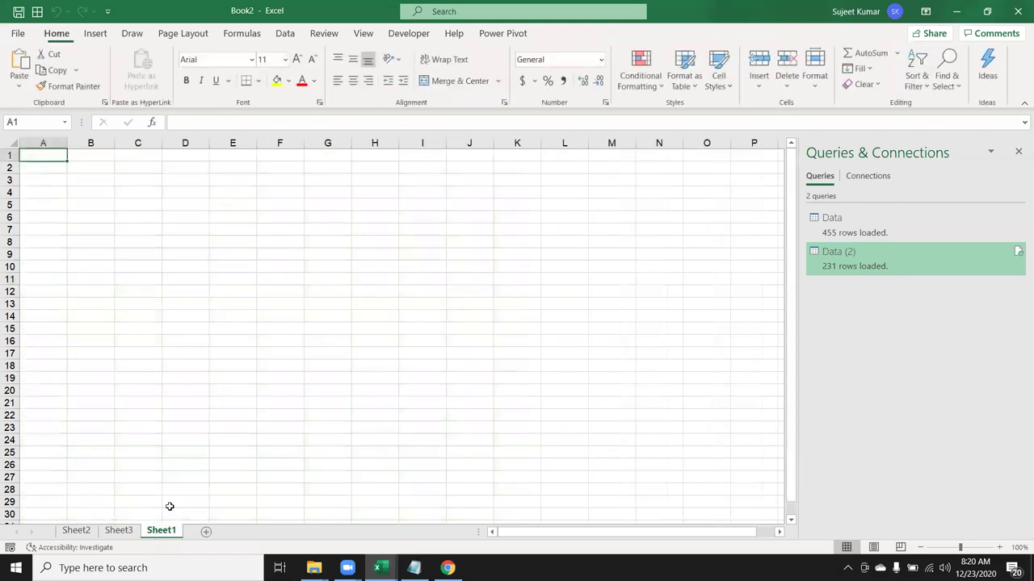
pyautogui.click(16, 85)
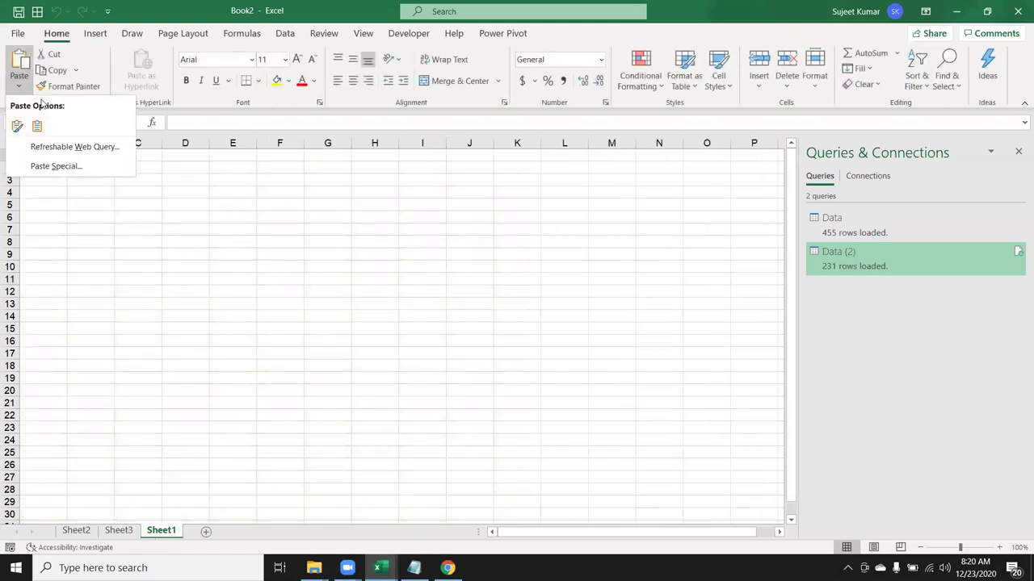
pyautogui.click(213, 227)
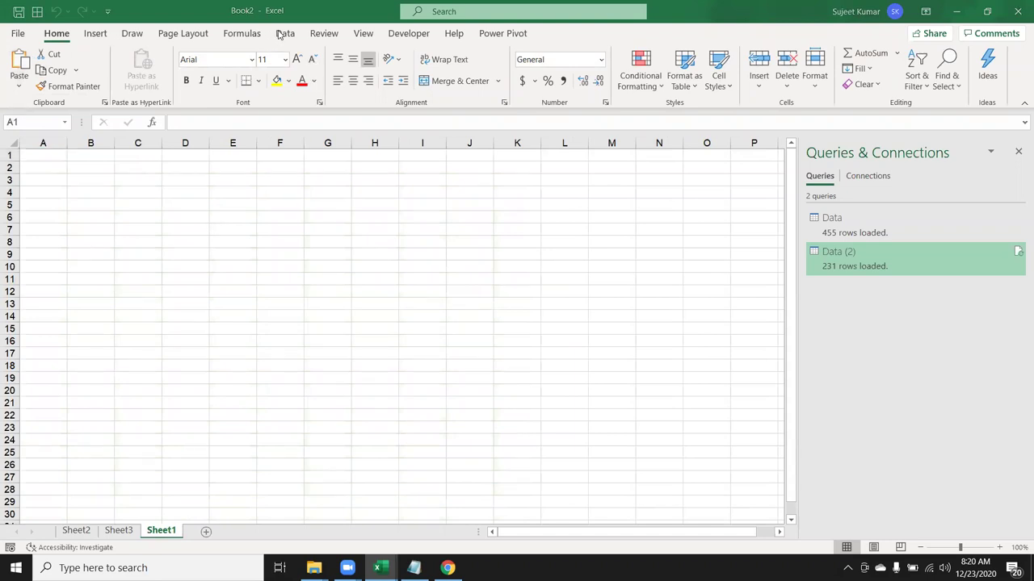
pyautogui.click(281, 35)
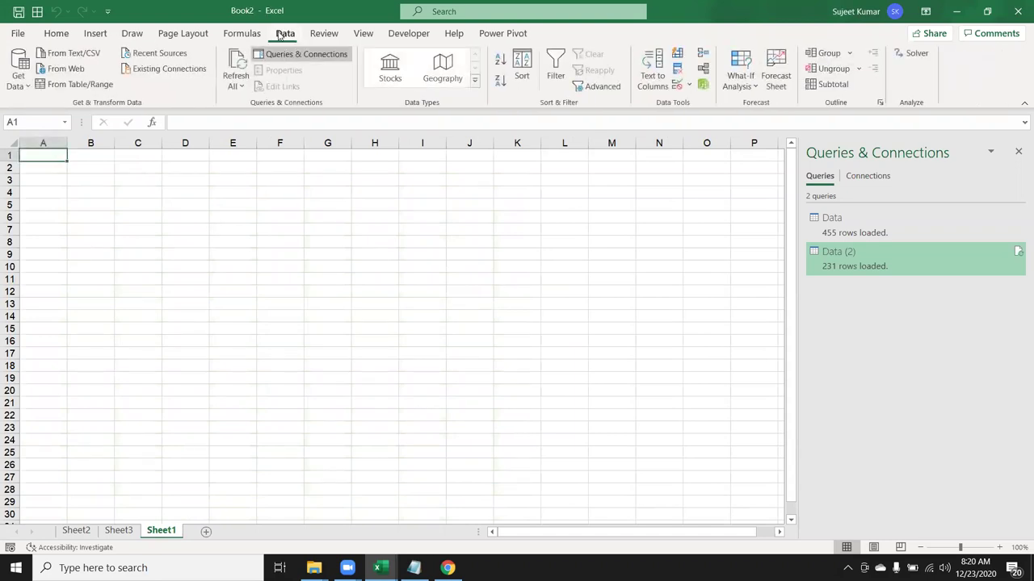
pyautogui.click(27, 86)
pyautogui.moveTo(73, 110)
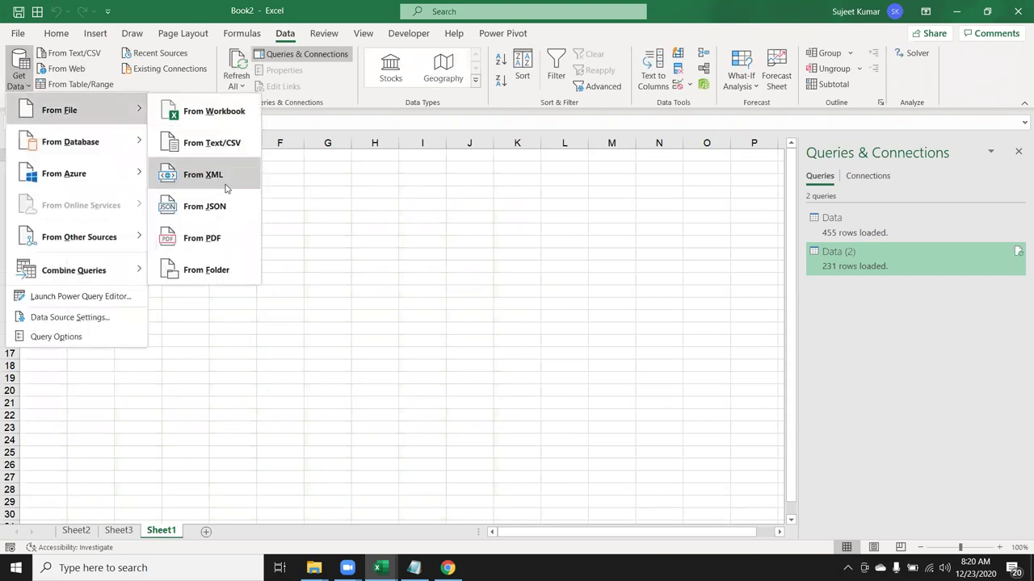
pyautogui.click(227, 188)
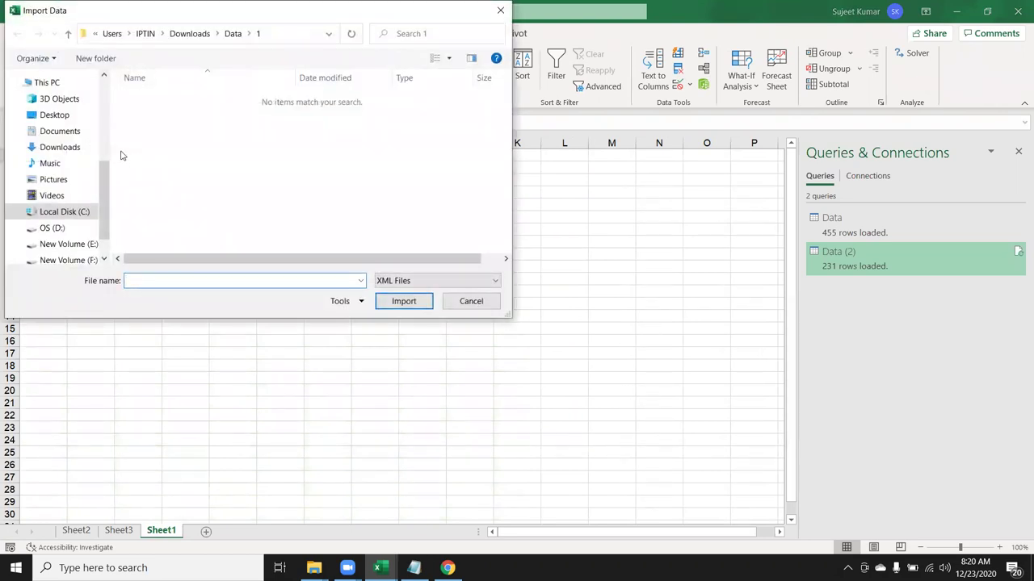
pyautogui.click(68, 154)
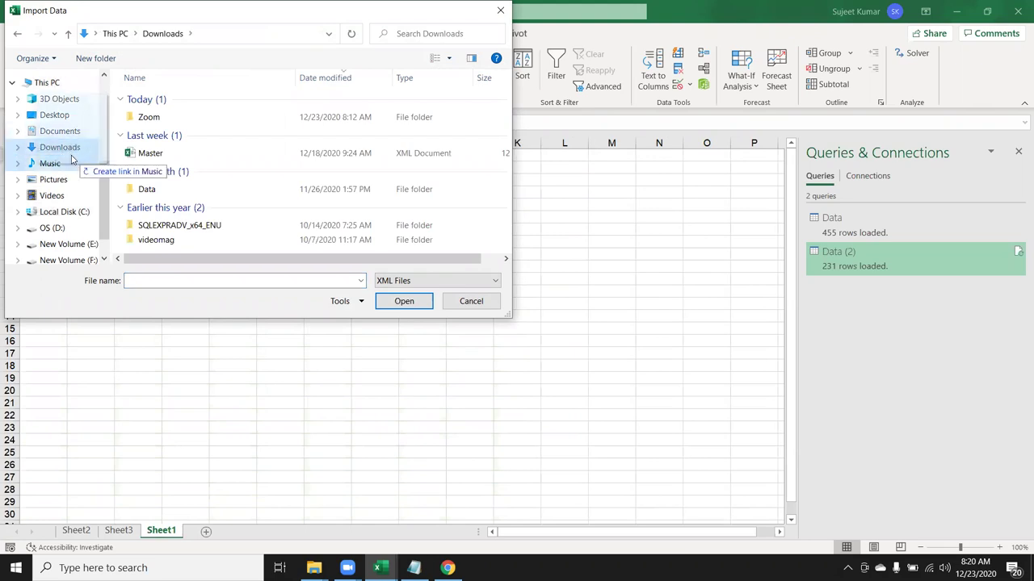
pyautogui.moveTo(71, 160); pyautogui.dragTo(162, 169)
pyautogui.click(153, 167)
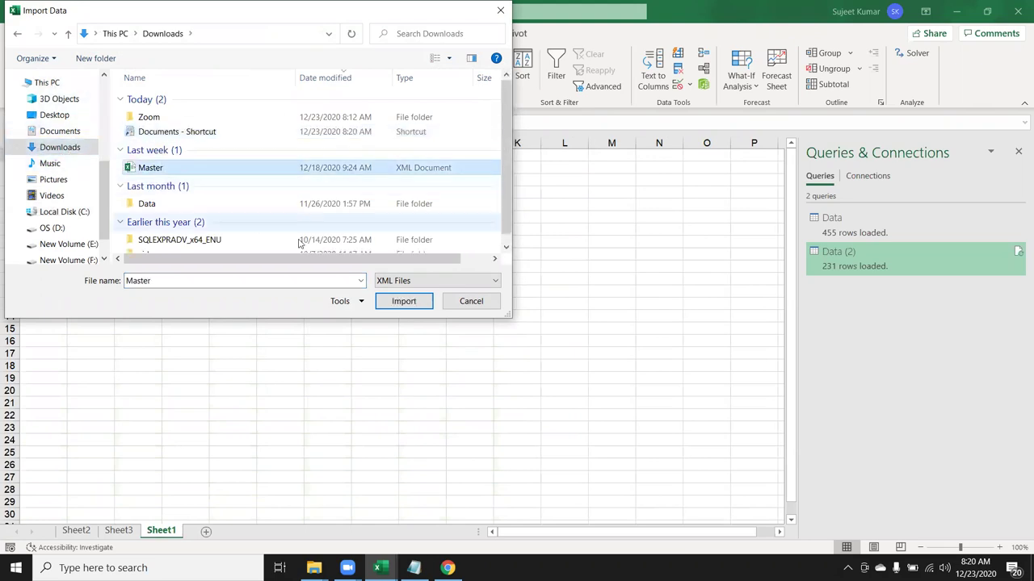
pyautogui.click(400, 305)
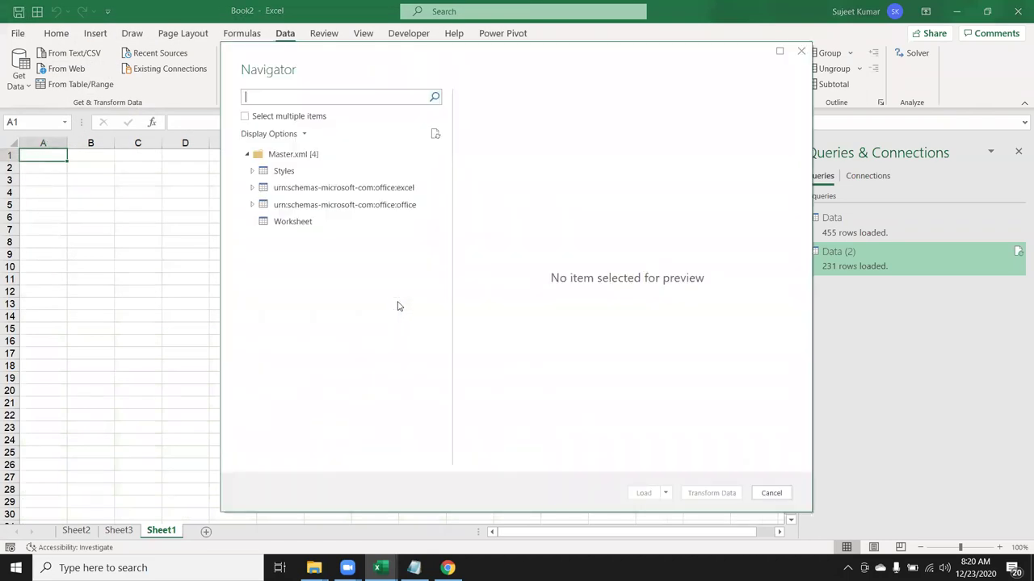
pyautogui.click(289, 224)
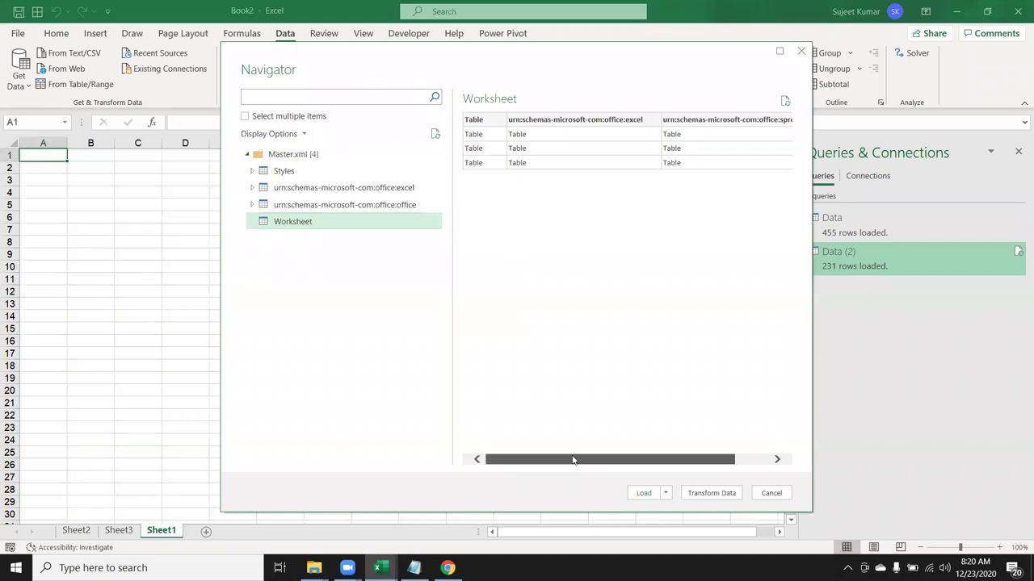
pyautogui.moveTo(573, 460); pyautogui.dragTo(696, 461)
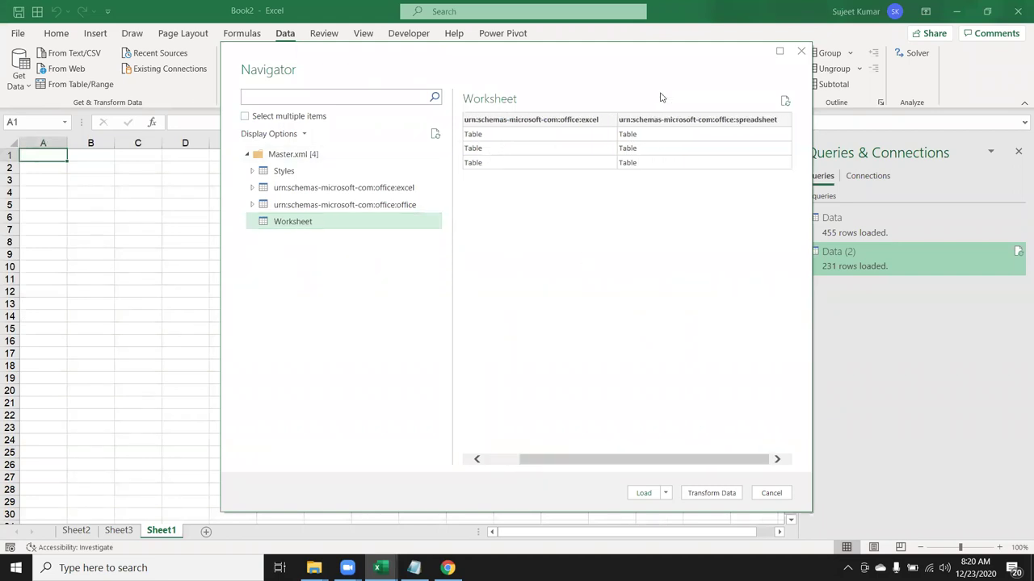
pyautogui.click(800, 52)
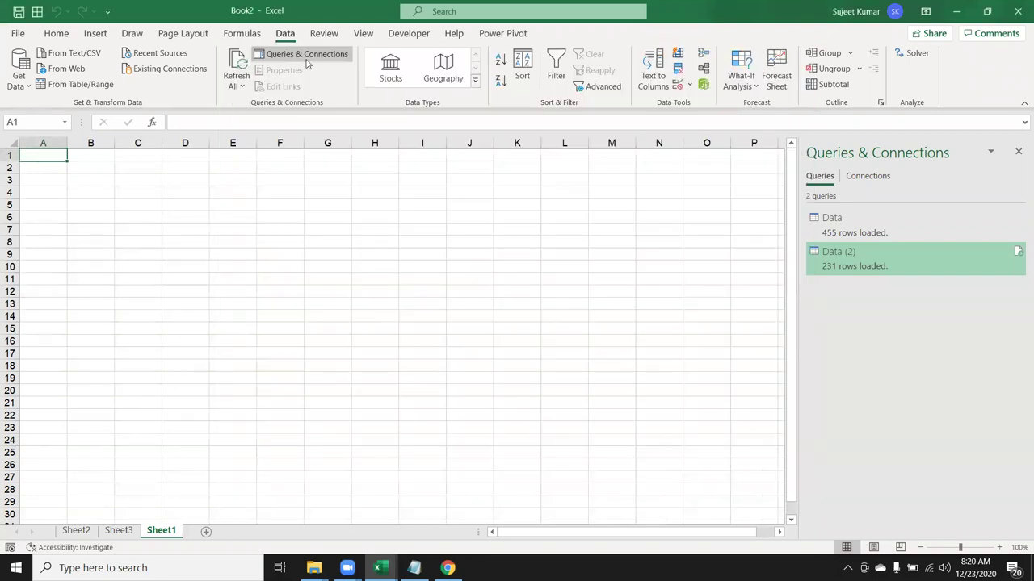
# Import DataP.pdf from the Downloads folder using Get Data > From File > From PDF.
pyautogui.click(21, 77)
pyautogui.moveTo(60, 110)
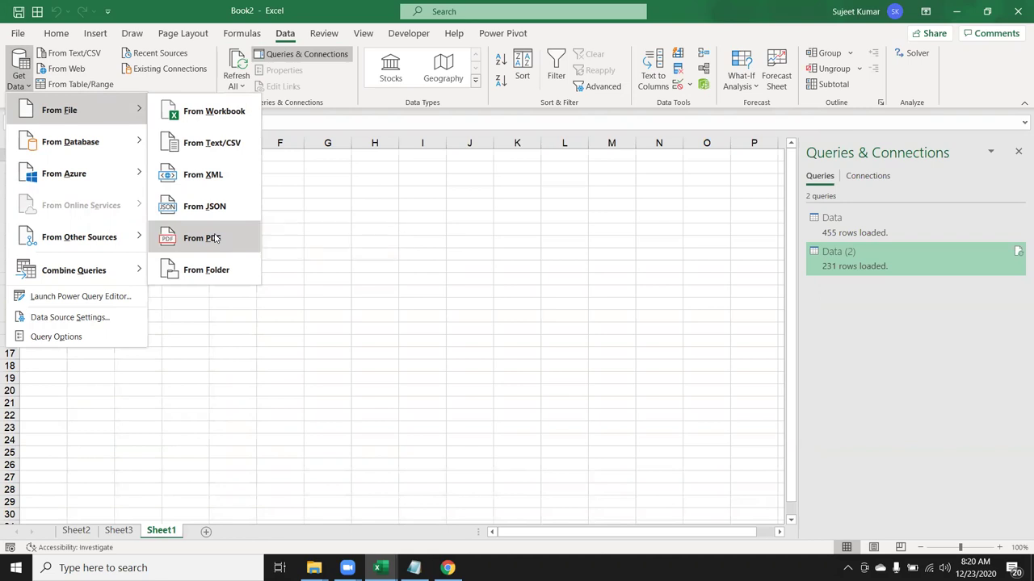
pyautogui.click(215, 237)
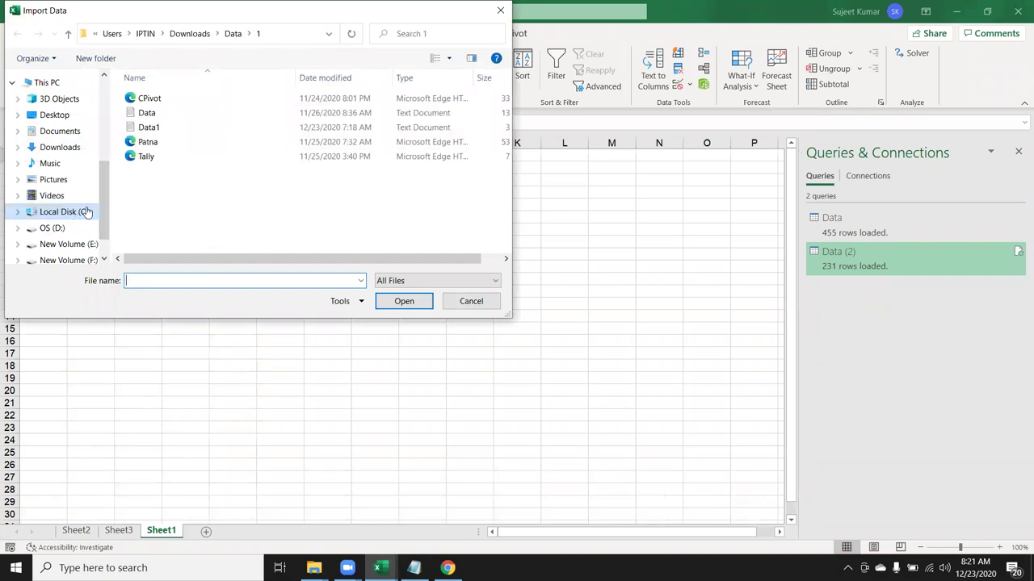
pyautogui.click(60, 148)
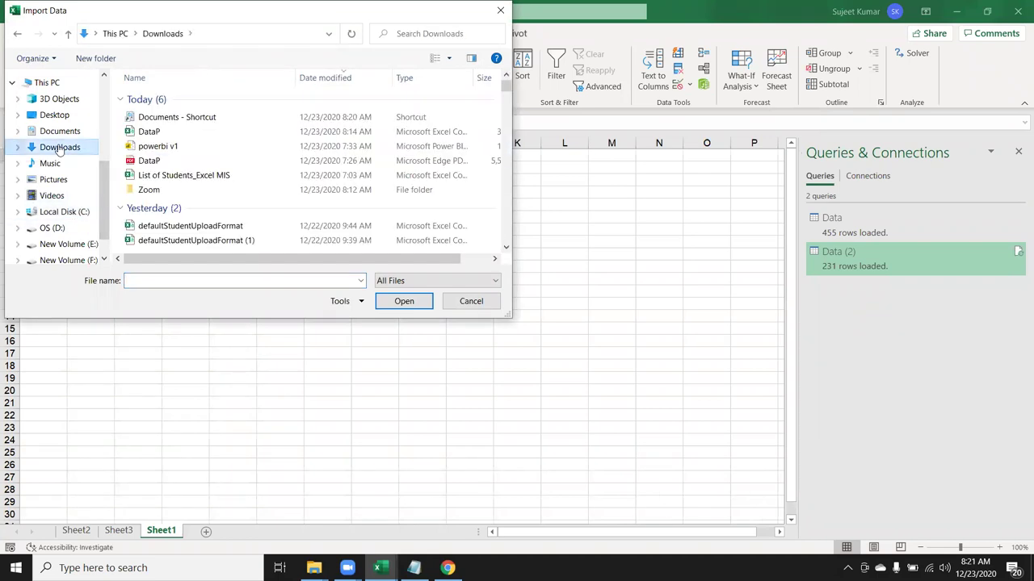
pyautogui.click(147, 161)
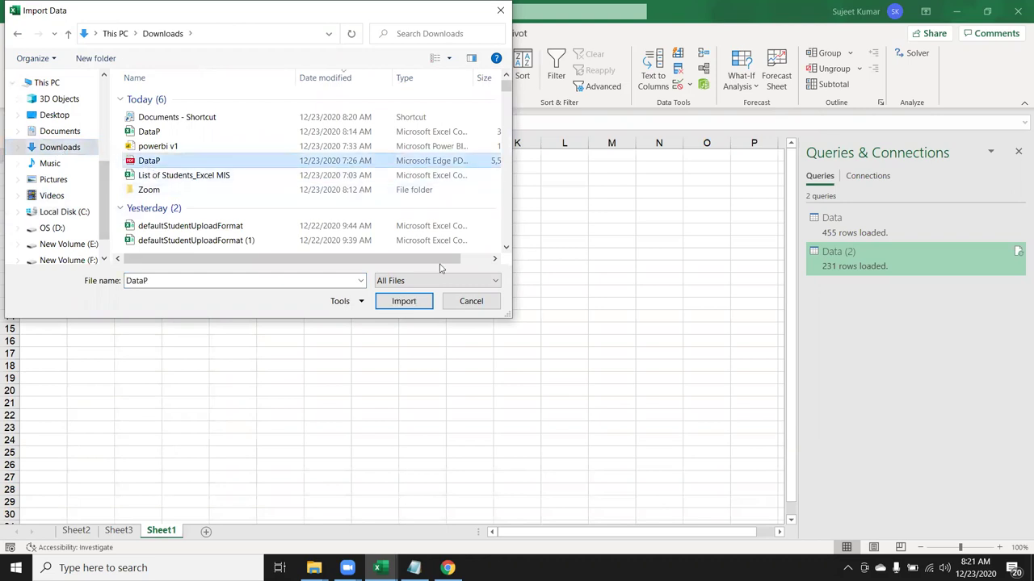
pyautogui.click(404, 300)
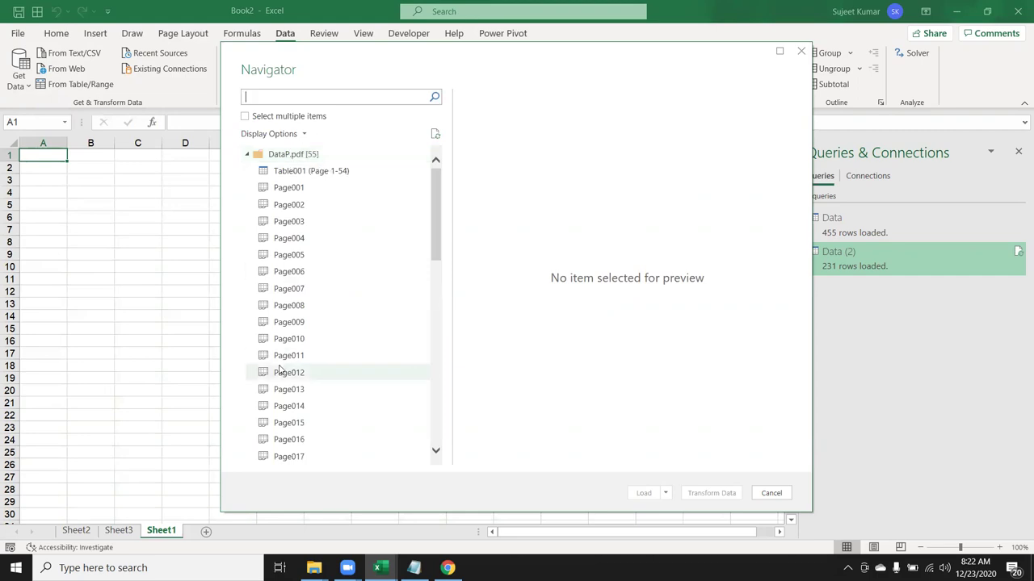
# Compare the Page001–Page003 previews, then load Table001 (Page 1-54), 3,913 rows, onto Sheet4.
pyautogui.click(300, 189)
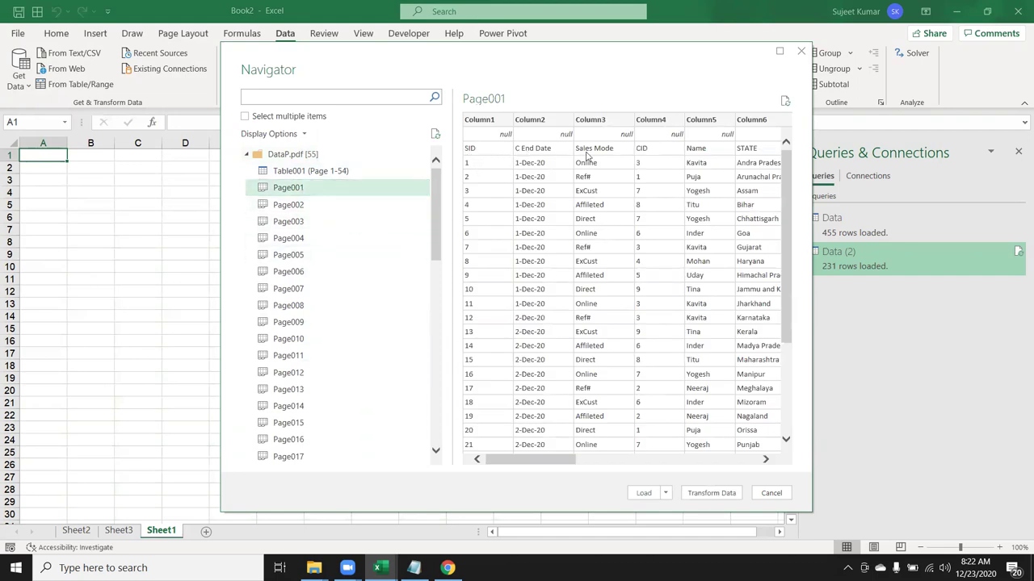
pyautogui.click(308, 204)
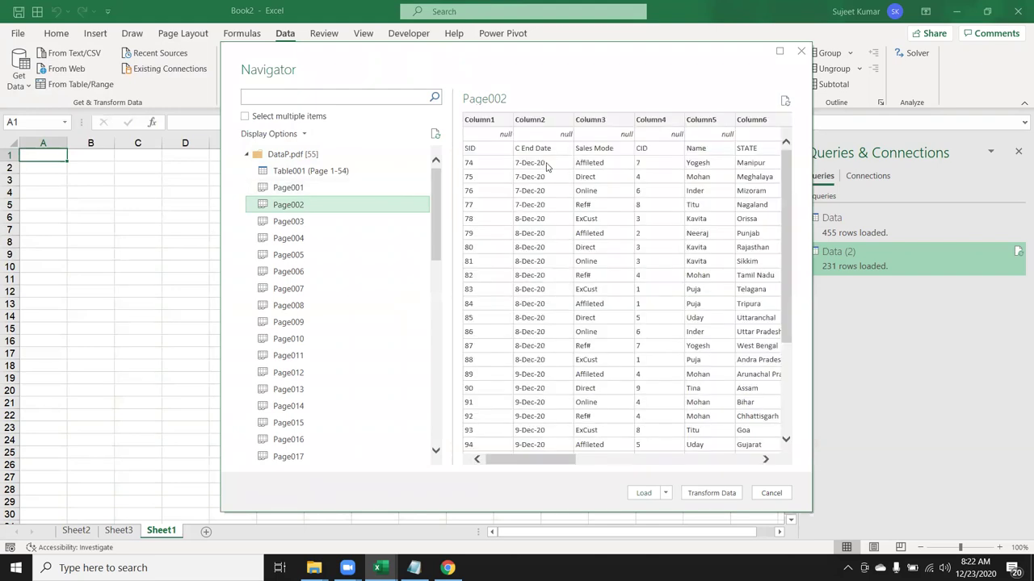
pyautogui.click(313, 221)
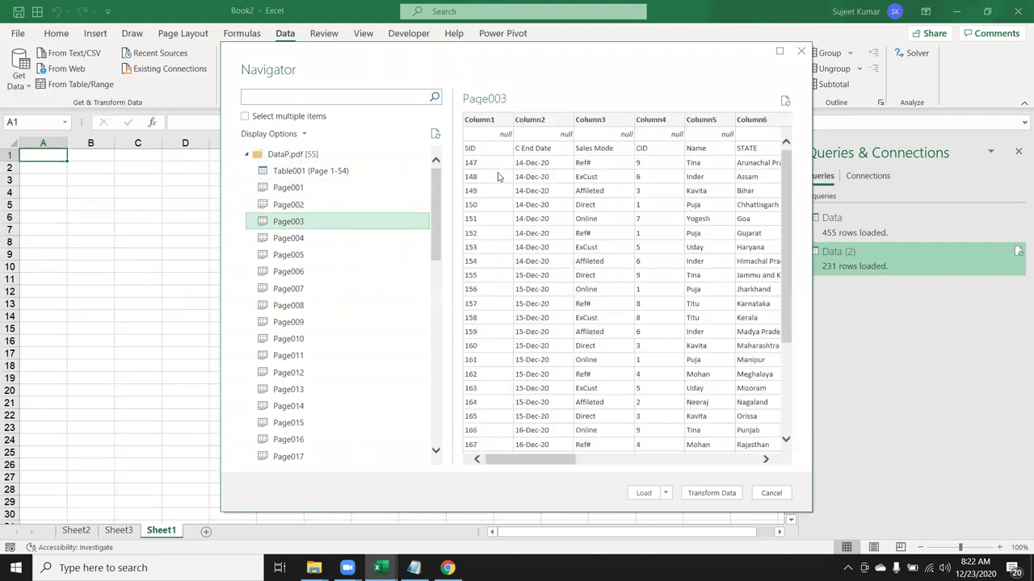
pyautogui.click(290, 172)
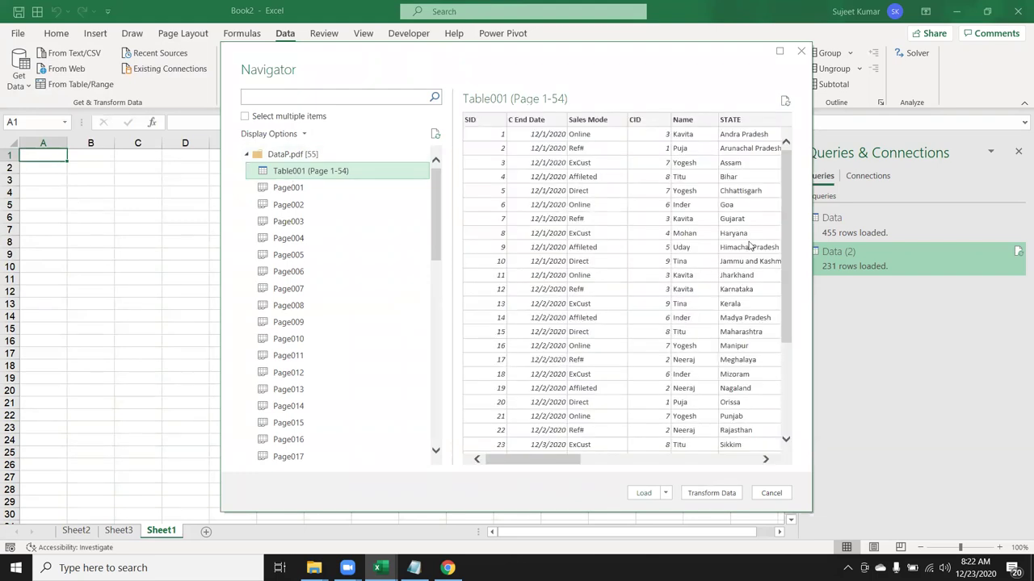
pyautogui.moveTo(789, 217); pyautogui.dragTo(777, 289)
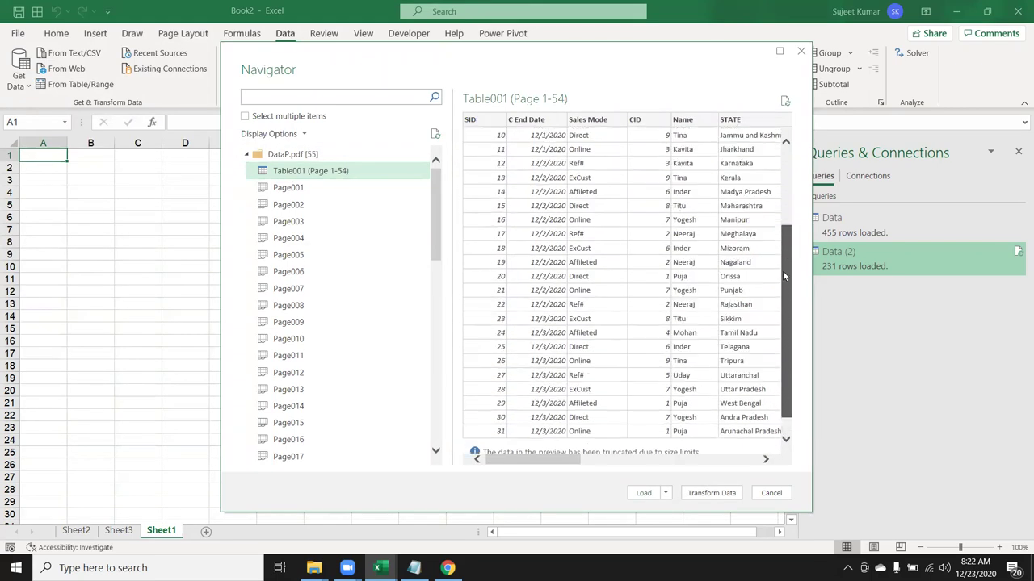
pyautogui.moveTo(783, 368); pyautogui.dragTo(783, 227)
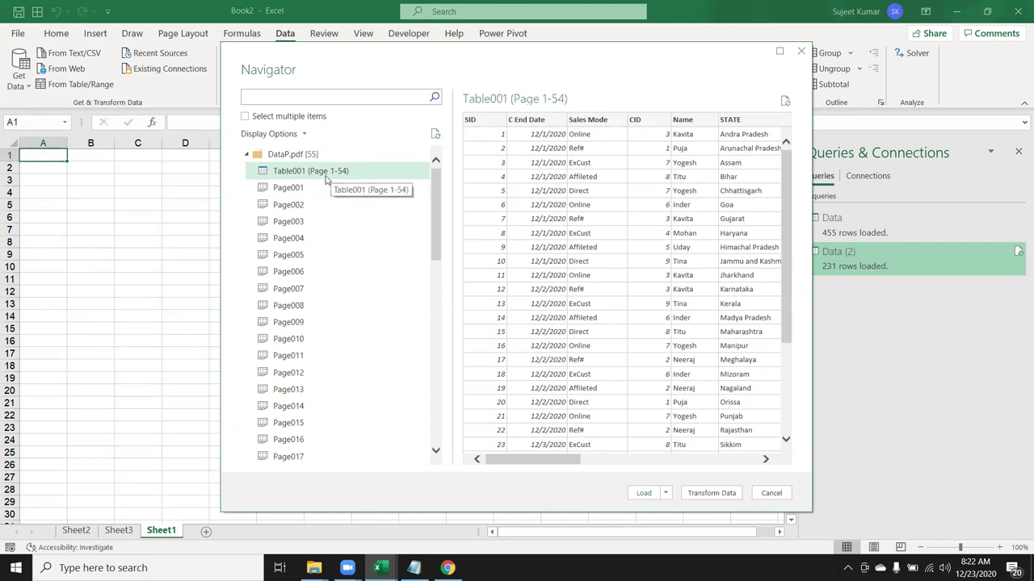
pyautogui.moveTo(435, 203); pyautogui.dragTo(475, 409)
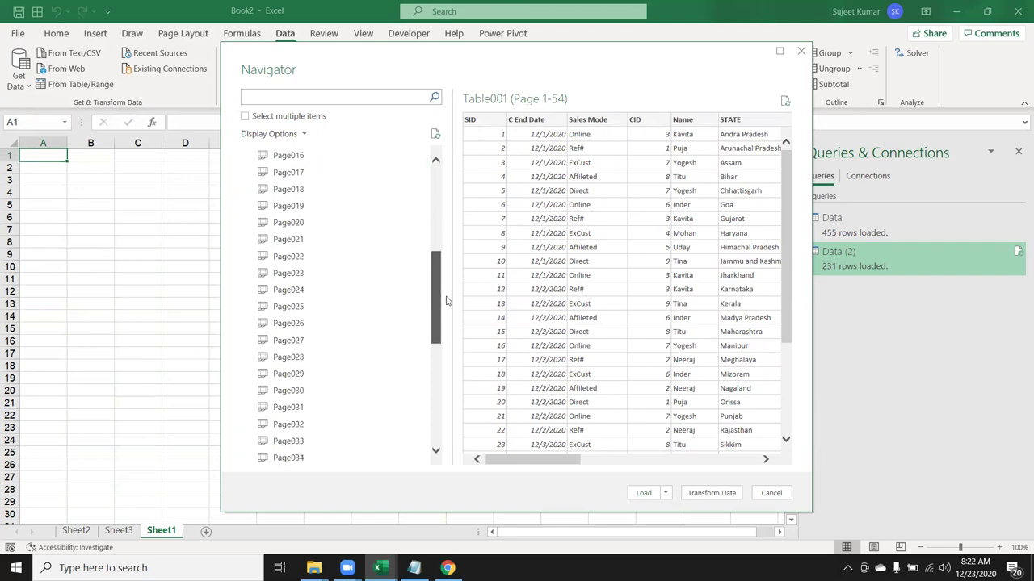
pyautogui.moveTo(452, 312); pyautogui.dragTo(464, 189)
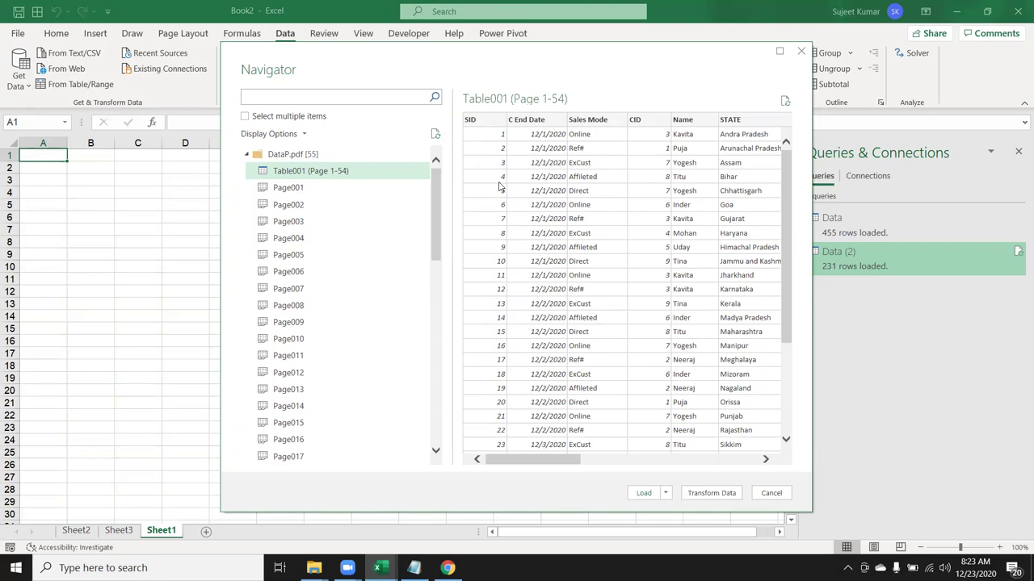
pyautogui.click(644, 492)
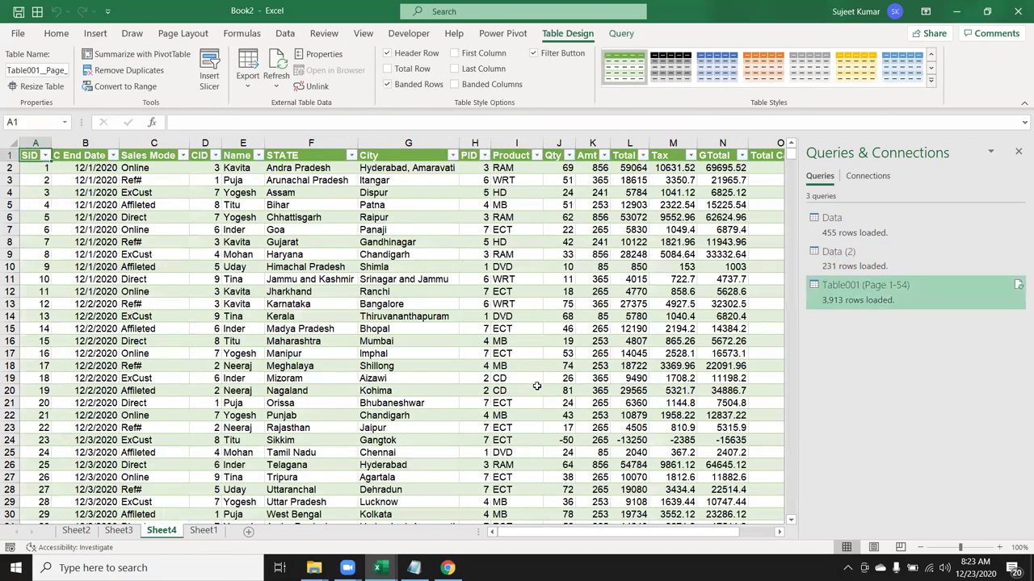
# Inspect values like the City 'Bhopal' in the Sheet4 PDF table, then return to Sheet1.
pyautogui.click(155, 380)
pyautogui.click(401, 327)
pyautogui.scroll(-4, 398, 353)
pyautogui.scroll(-11, 397, 355)
pyautogui.scroll(-11, 395, 360)
pyautogui.scroll(-5, 394, 392)
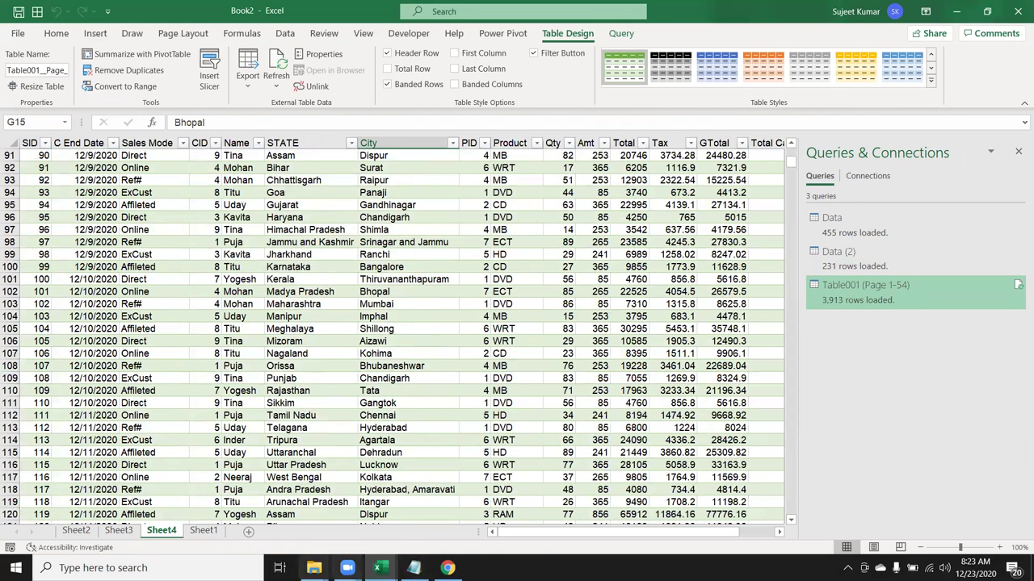
pyautogui.click(212, 532)
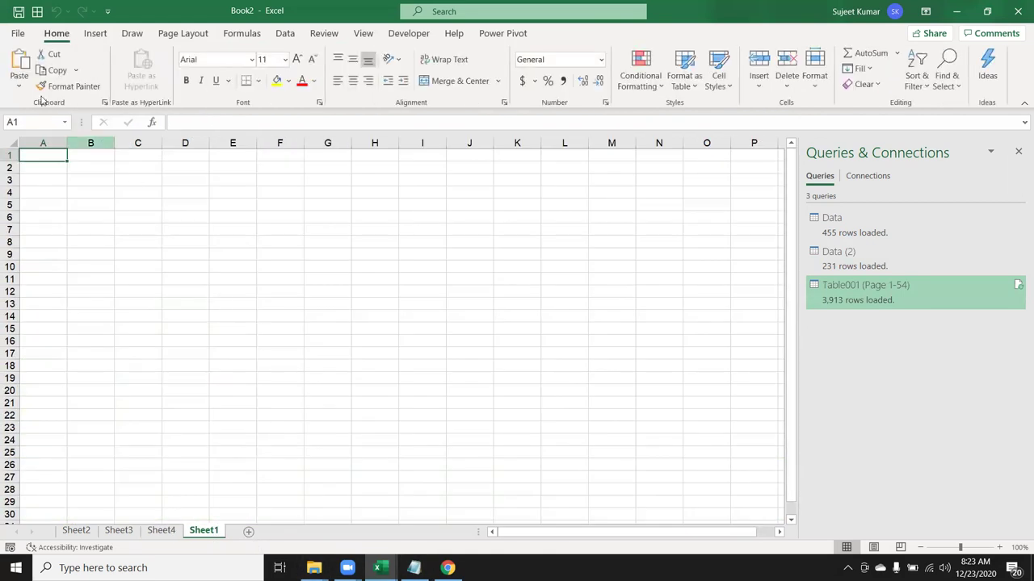
# Dismiss the stray paste options and start a Data > Get Data > From File > From Folder import.
pyautogui.click(19, 85)
pyautogui.click(196, 277)
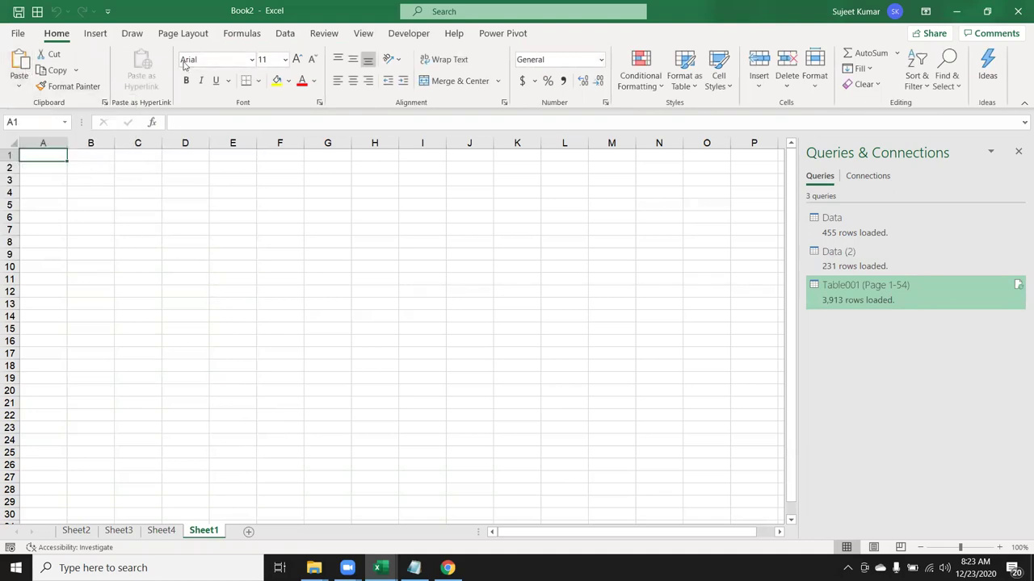
pyautogui.click(286, 36)
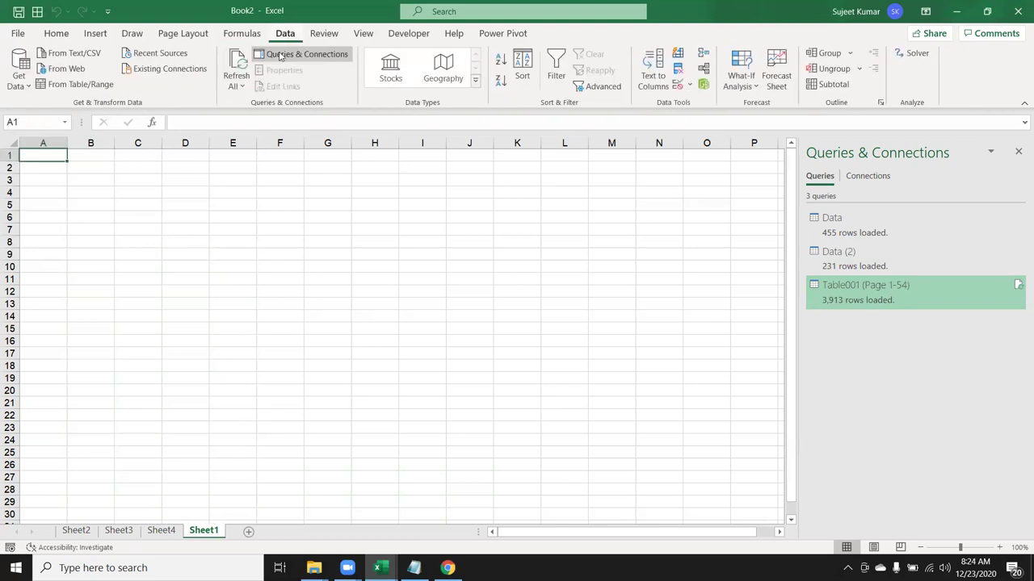
pyautogui.click(24, 80)
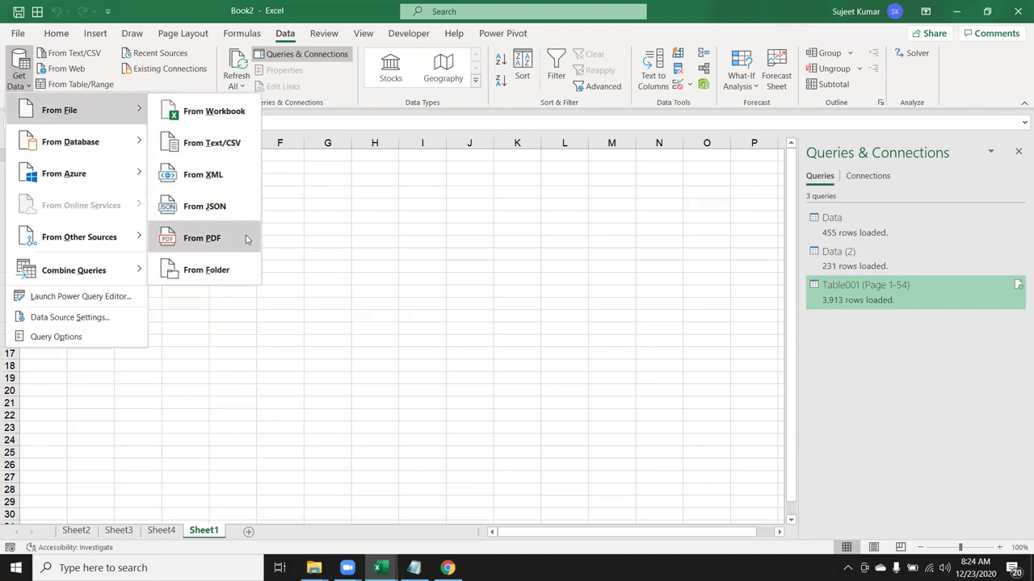
pyautogui.click(227, 277)
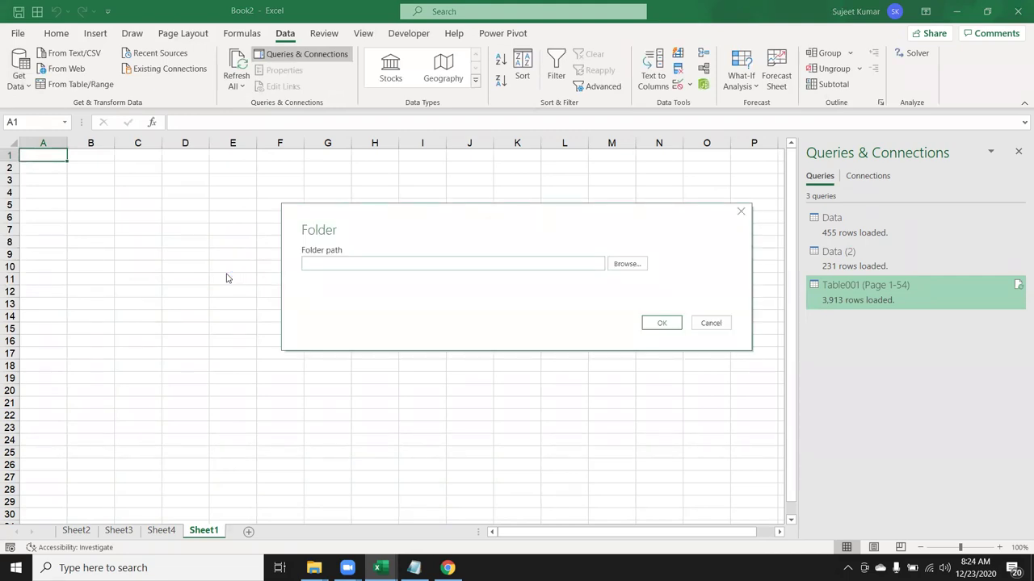
# Choose the user's Downloads folder as the folder import source and preview its files.
pyautogui.click(626, 264)
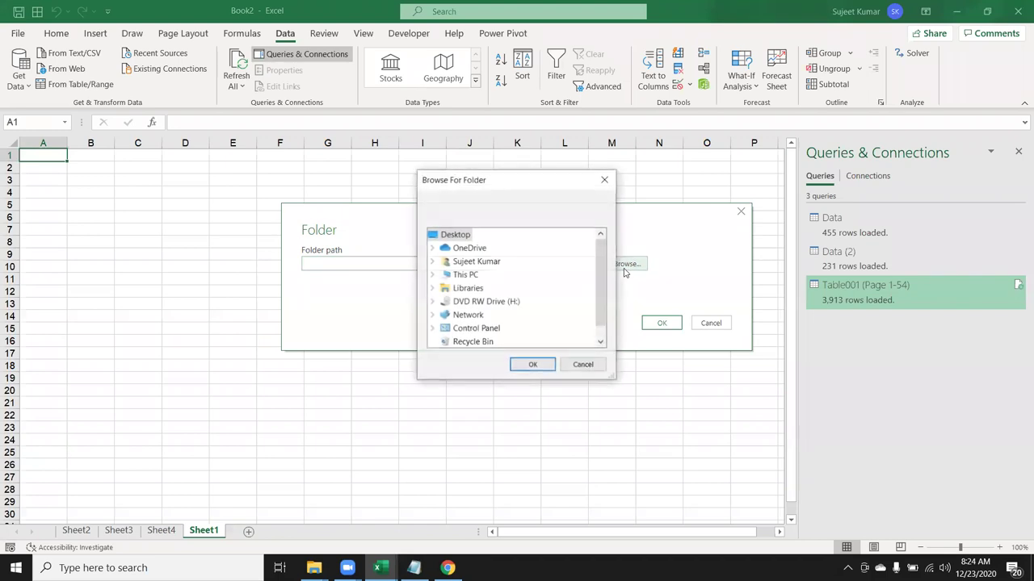
pyautogui.scroll(-1, 481, 307)
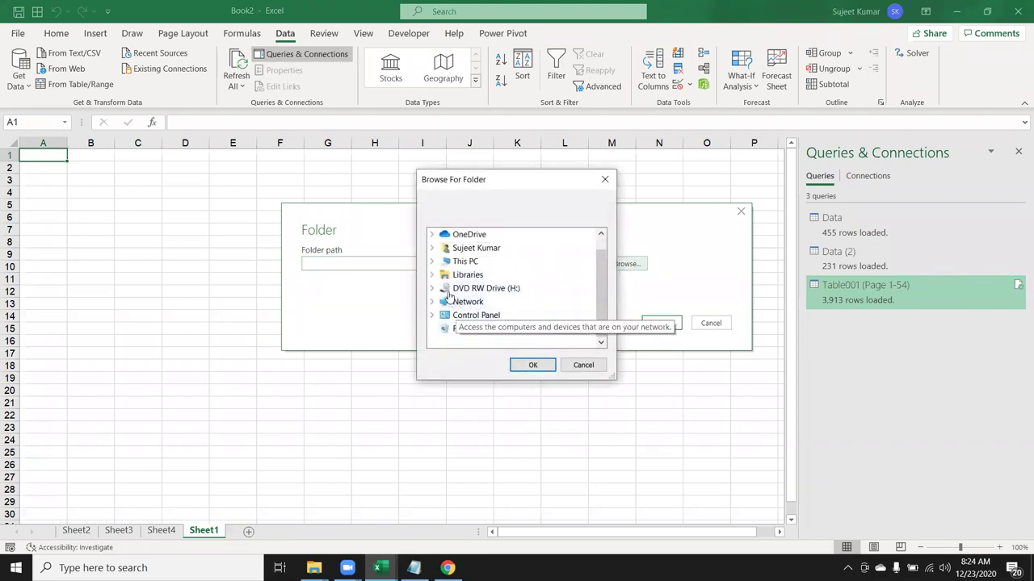
pyautogui.click(431, 248)
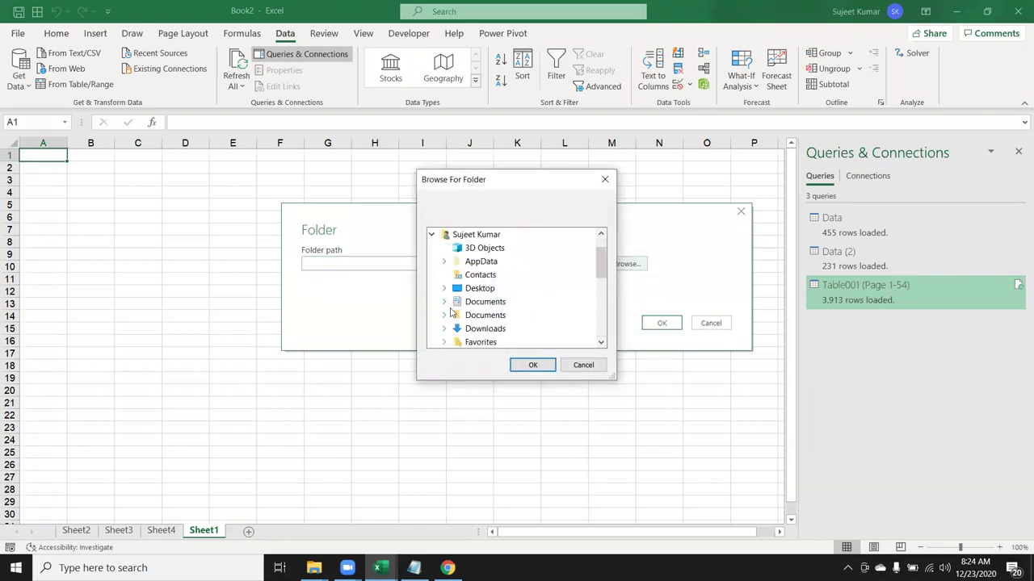
pyautogui.doubleClick(464, 331)
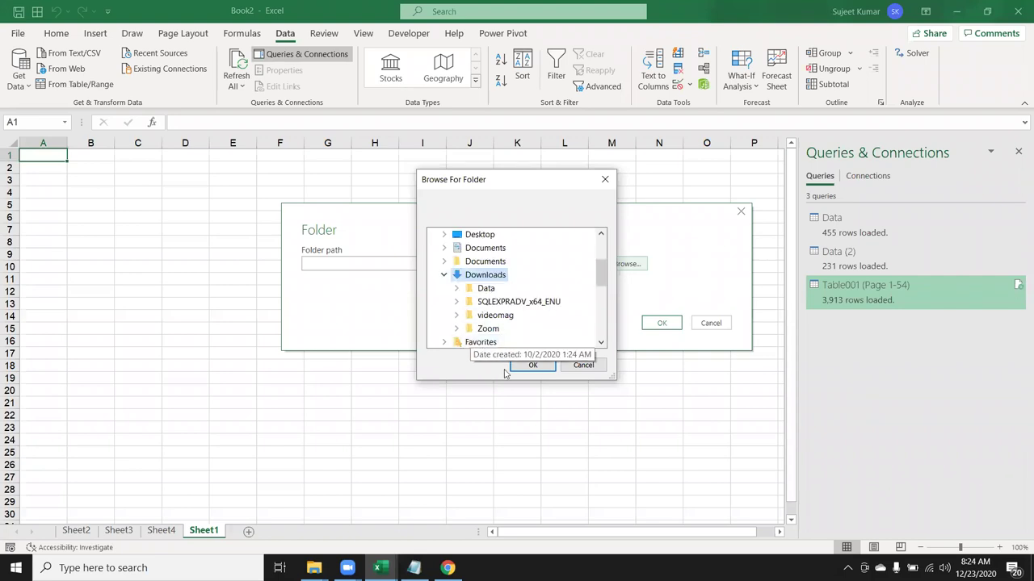
pyautogui.click(530, 365)
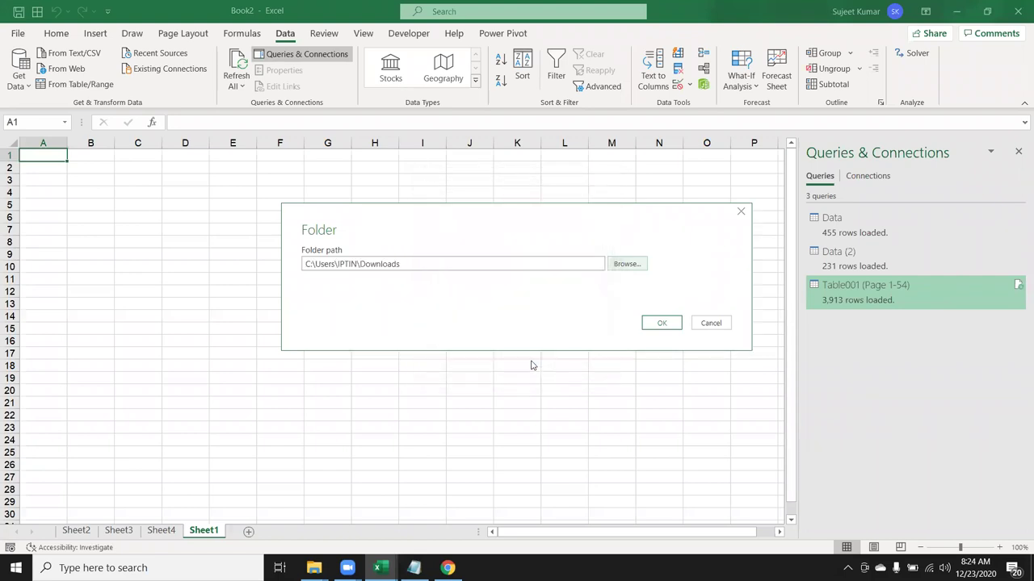
pyautogui.click(654, 324)
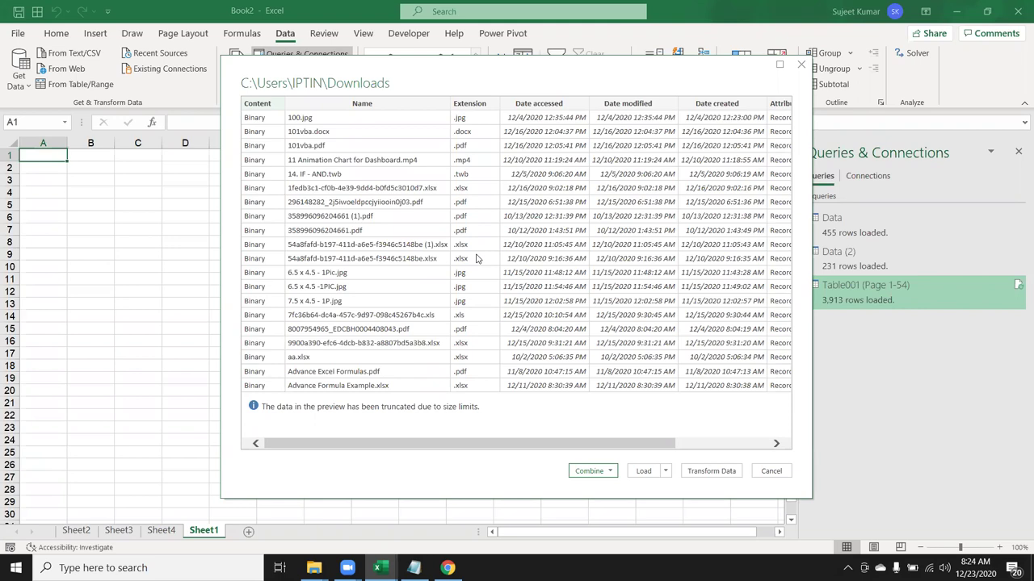
pyautogui.click(315, 565)
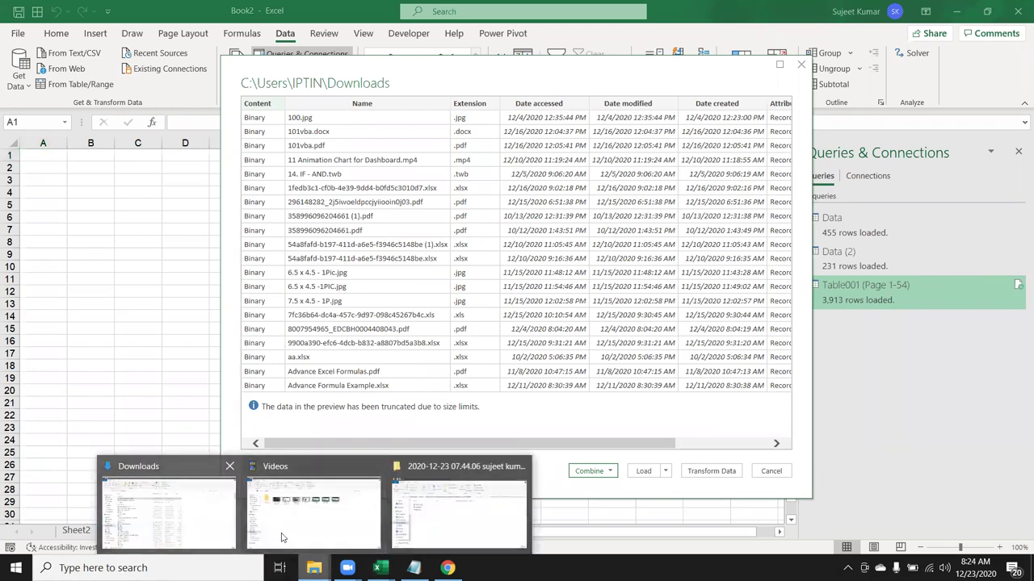
# Browse the Downloads folder's 318 items and select the six files from today.
pyautogui.click(218, 525)
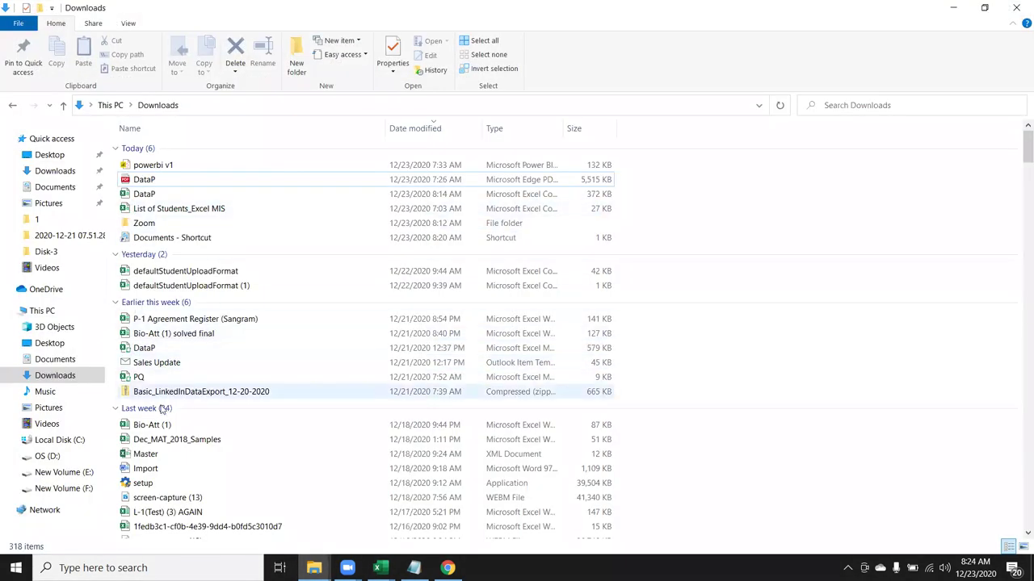
pyautogui.scroll(-4, 159, 412)
pyautogui.scroll(-5, 159, 411)
pyautogui.scroll(-5, 159, 413)
pyautogui.scroll(-5, 159, 416)
pyautogui.scroll(-5, 160, 420)
pyautogui.scroll(-5, 160, 420)
pyautogui.scroll(-5, 160, 422)
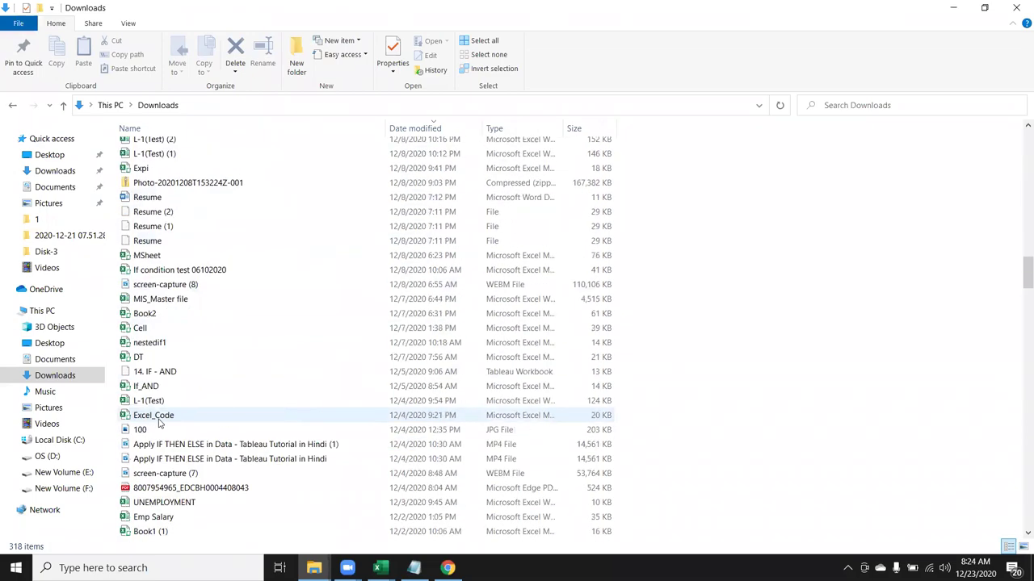
pyautogui.scroll(-5, 160, 422)
pyautogui.scroll(-5, 160, 421)
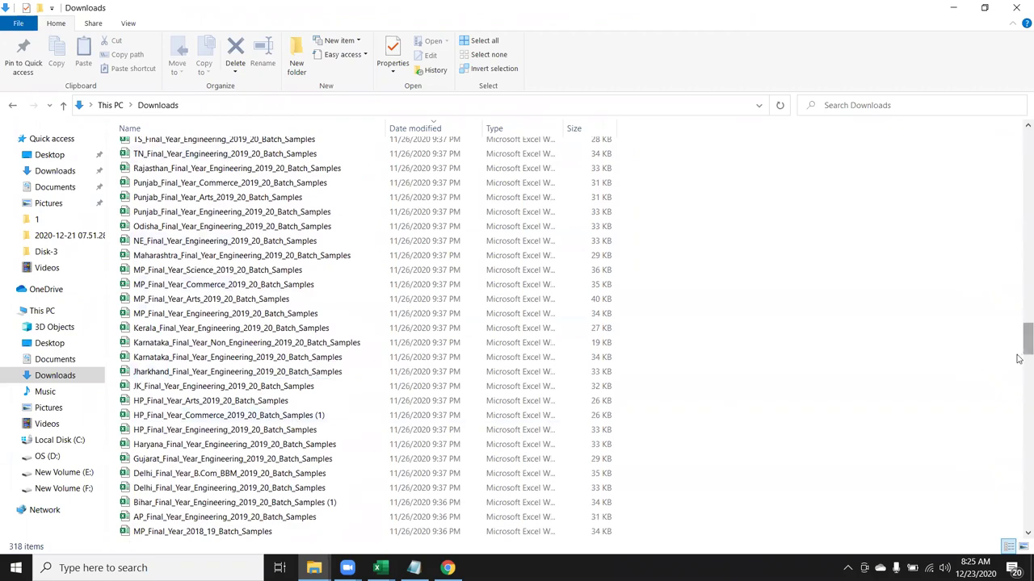
pyautogui.moveTo(1026, 336)
pyautogui.mouseDown()
pyautogui.moveTo(1019, 546)
pyautogui.moveTo(1019, 144)
pyautogui.mouseUp()
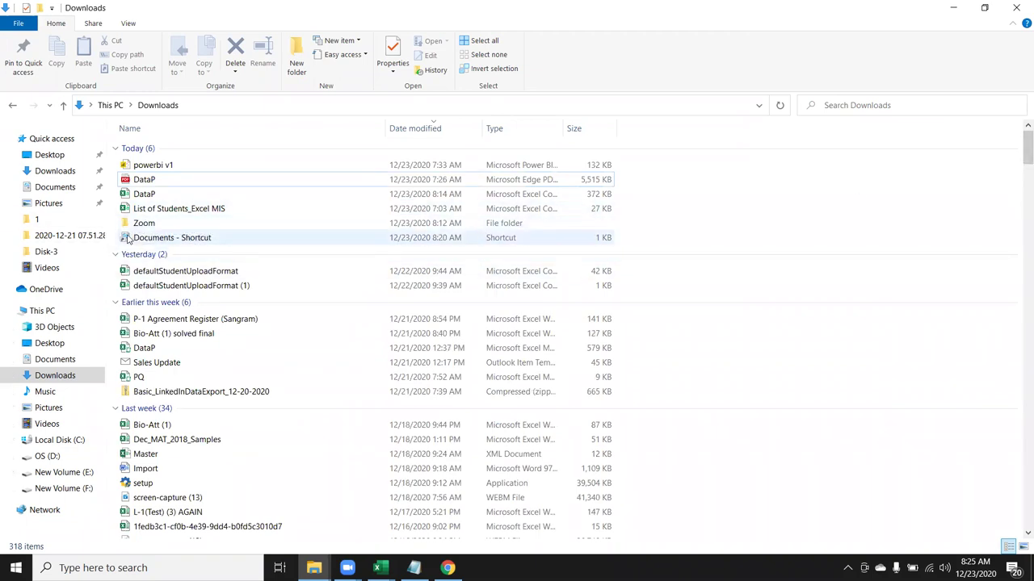
pyautogui.click(138, 149)
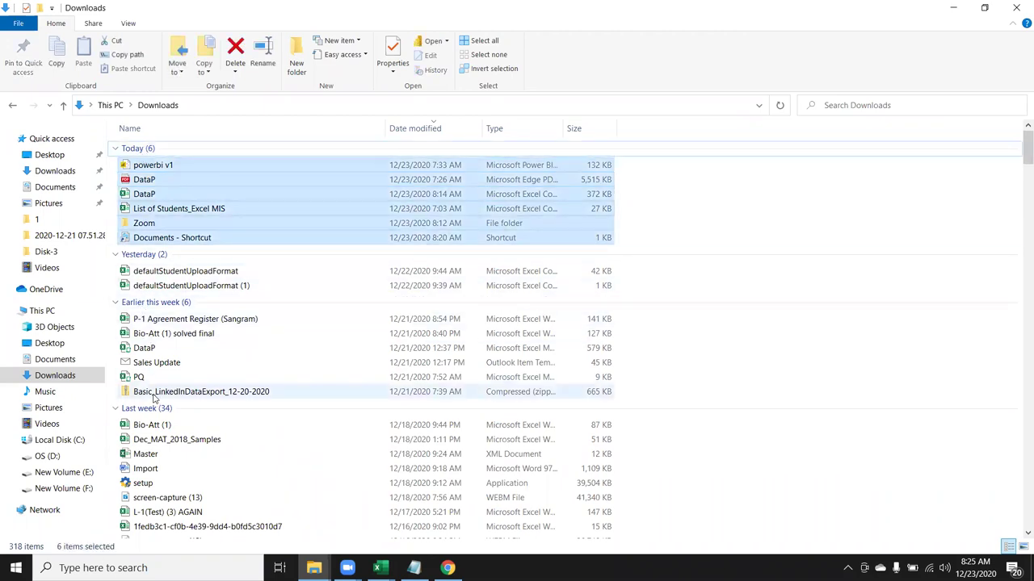
# Search Downloads for "data" and scroll through the 163 results.
pyautogui.click(866, 111)
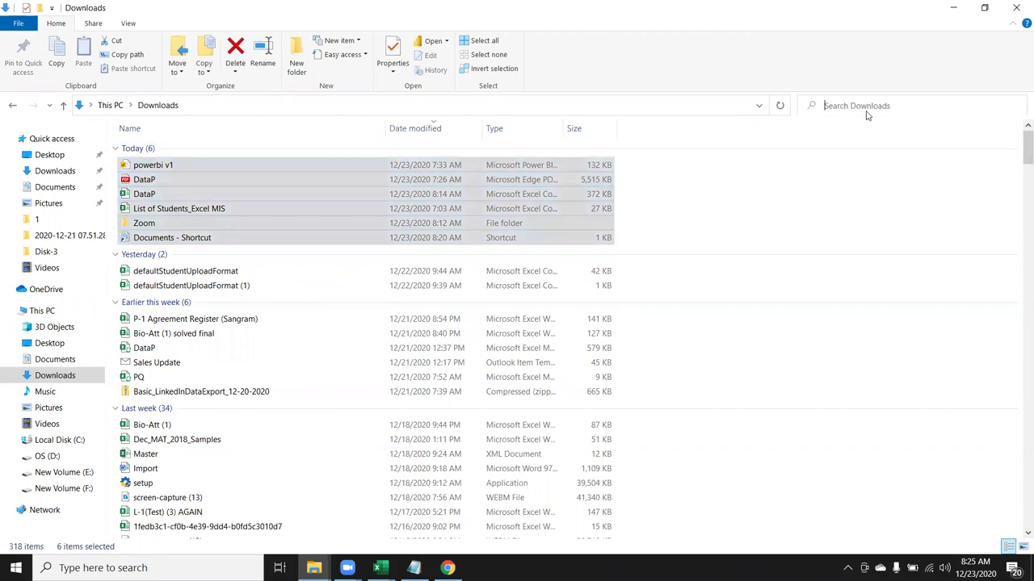
pyautogui.write('da')
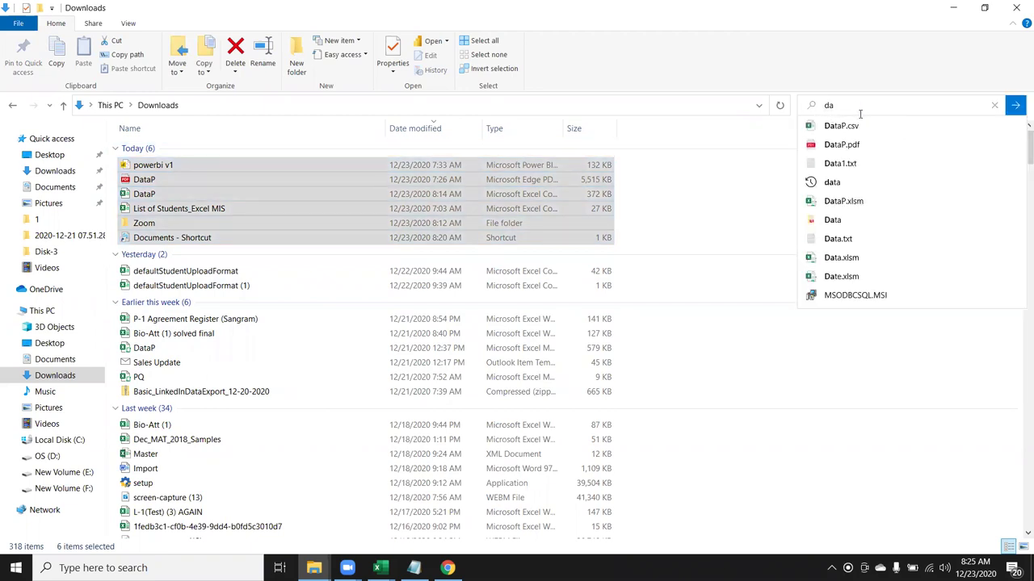
pyautogui.write('ta')
pyautogui.press('Return')
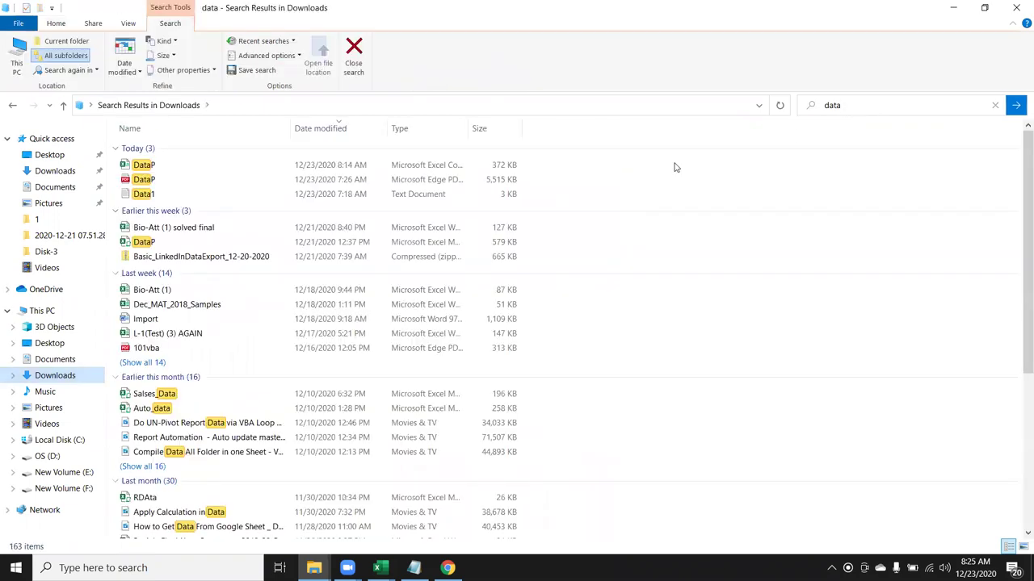
pyautogui.scroll(-5, 440, 376)
pyautogui.scroll(-1, 443, 378)
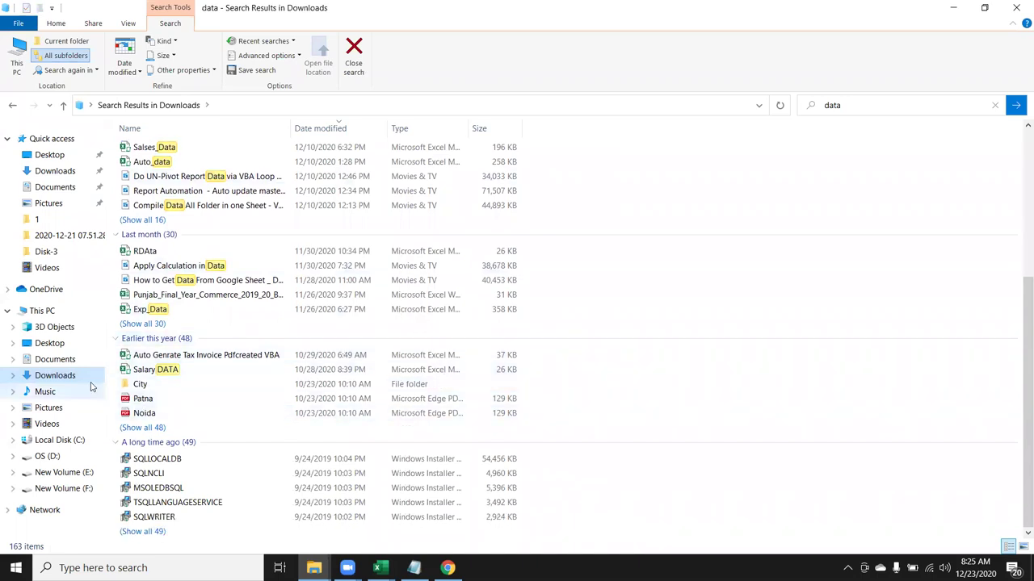
pyautogui.scroll(2, 213, 374)
pyautogui.scroll(3, 213, 373)
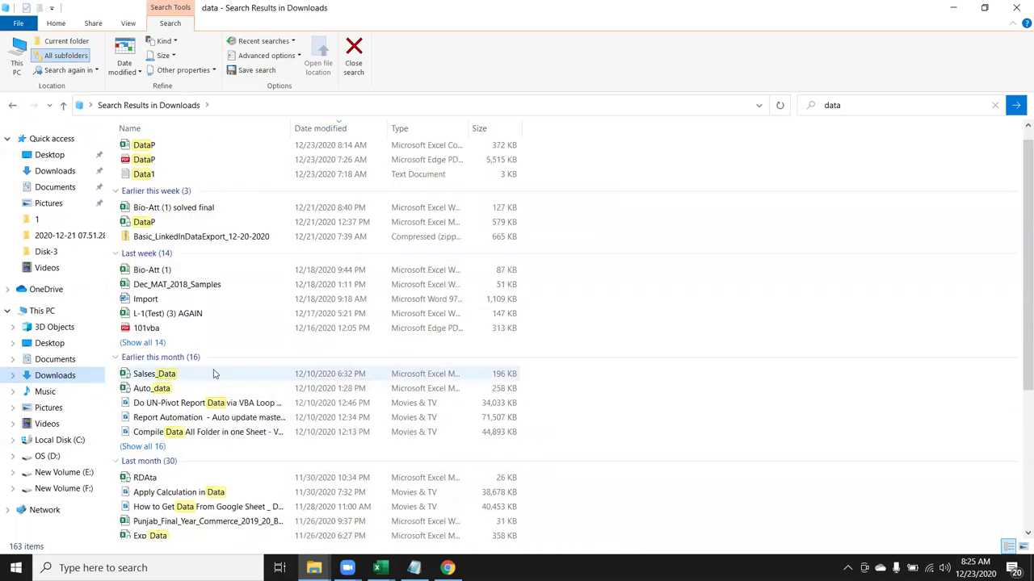
pyautogui.scroll(1, 214, 374)
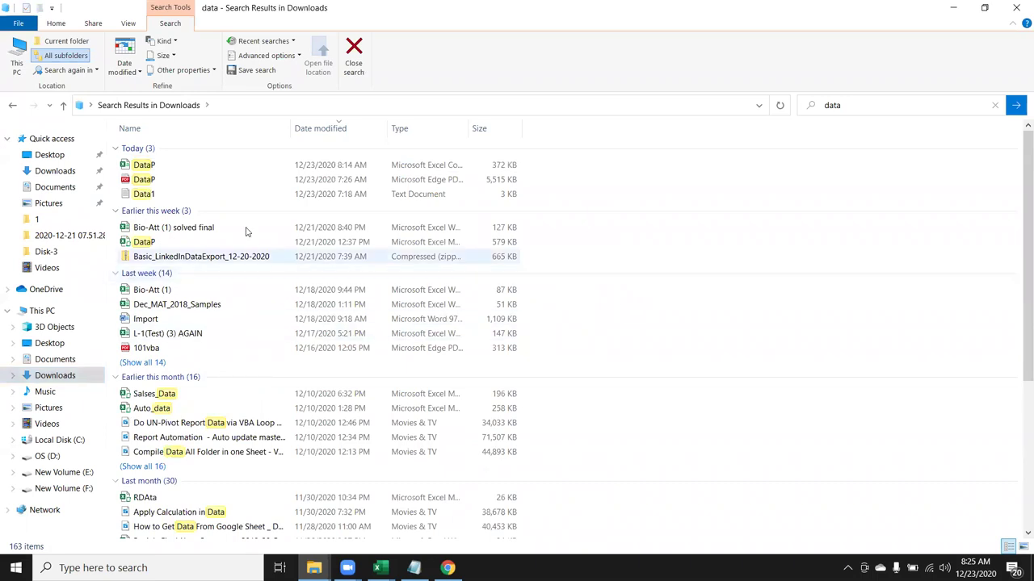
# Copy the folder location from the Data1 text file's Properties, then close it.
pyautogui.click(138, 149)
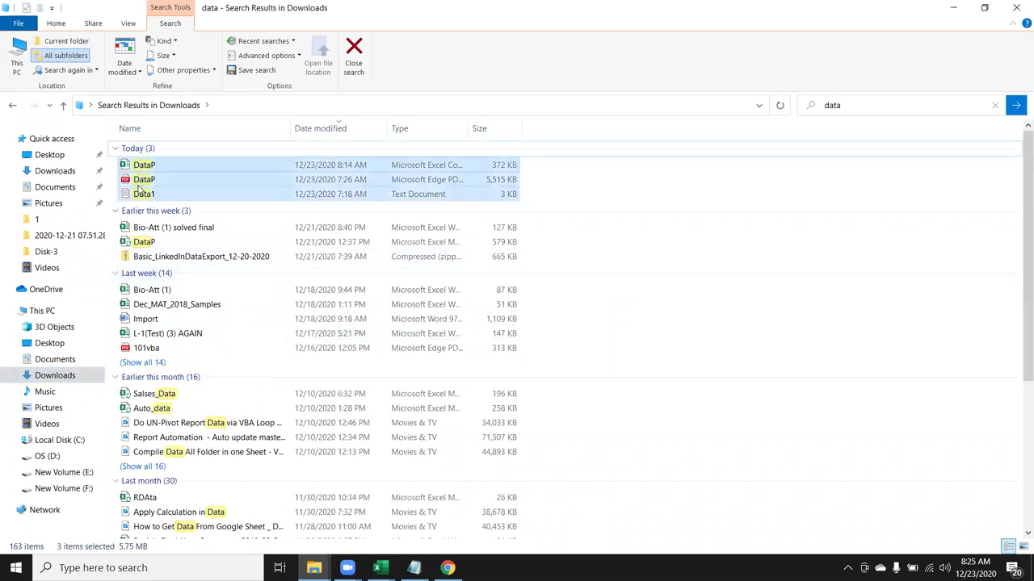
pyautogui.click(137, 198)
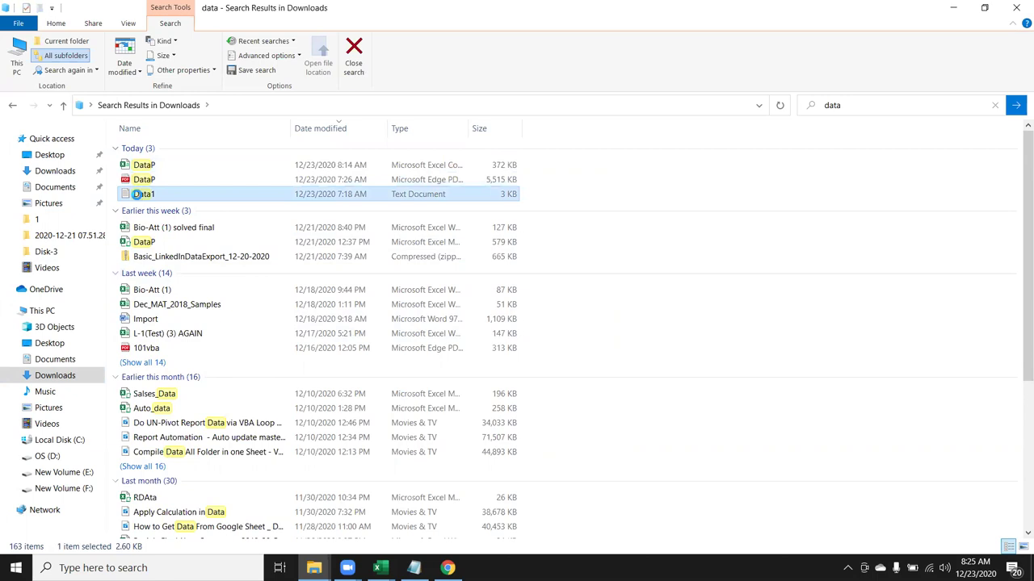
pyautogui.rightClick(137, 197)
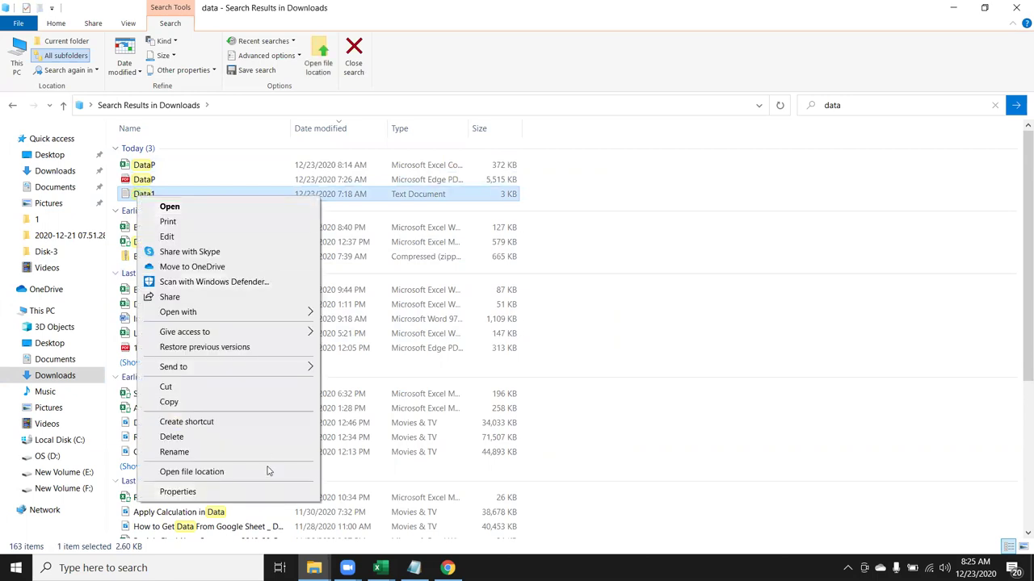
pyautogui.click(234, 496)
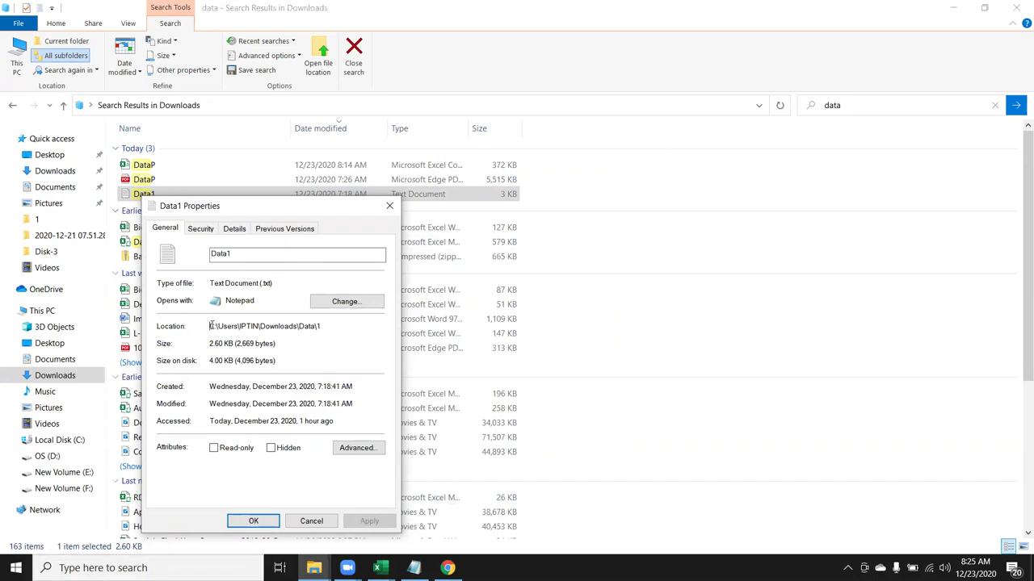
pyautogui.moveTo(210, 326); pyautogui.dragTo(295, 361)
pyautogui.hotkey('ctrl', 'c')
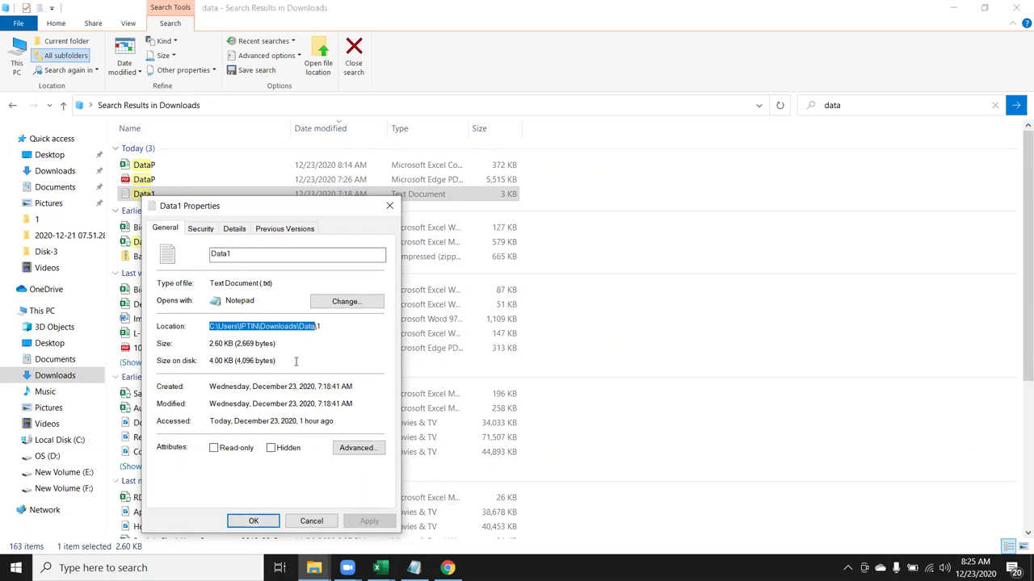
pyautogui.press('Escape')
# Go to the Downloads Data folder by pasting its path into the address bar.
pyautogui.click(223, 104)
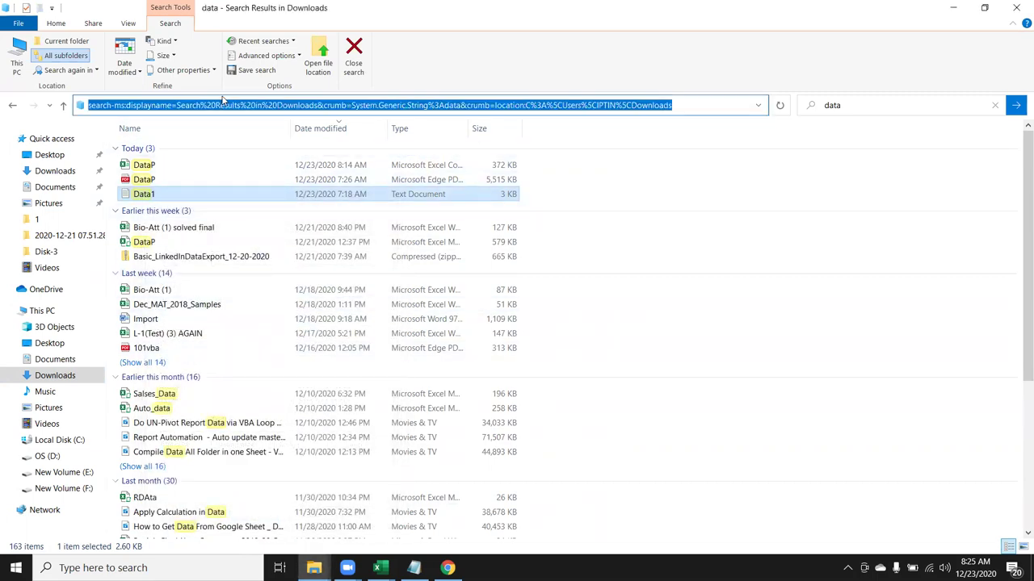
pyautogui.hotkey('ctrl', 'v')
pyautogui.press('Return')
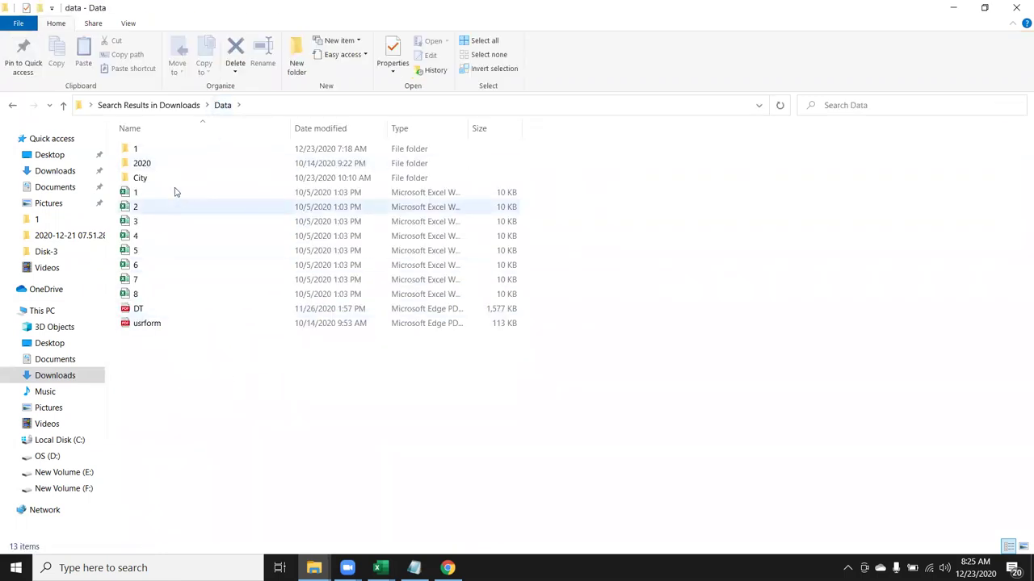
# Browse the Data subfolders 1, 2020, 10 and 14, then return to Data.
pyautogui.click(154, 150)
pyautogui.doubleClick(154, 150)
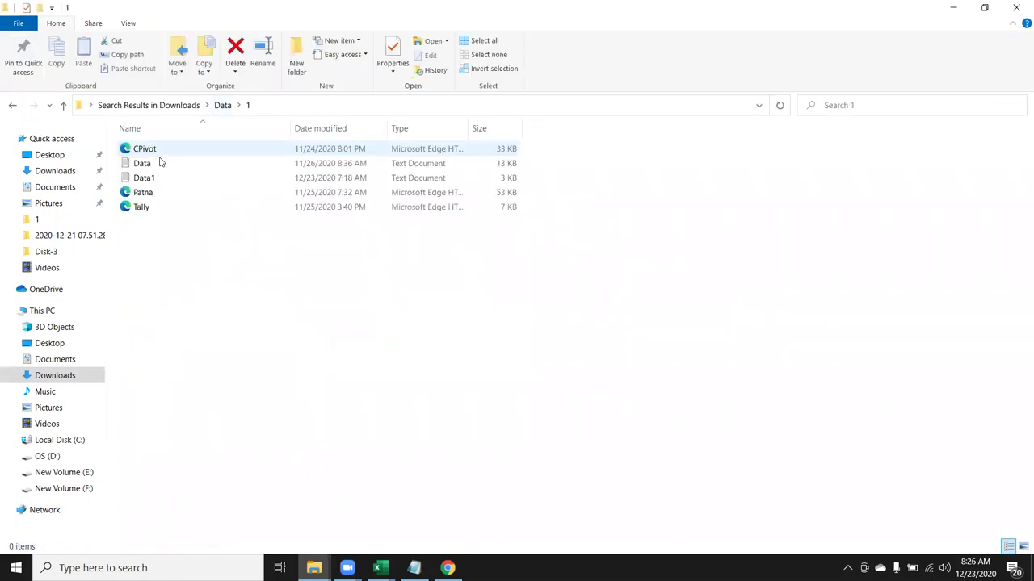
pyautogui.click(12, 105)
pyautogui.click(159, 168)
pyautogui.doubleClick(159, 168)
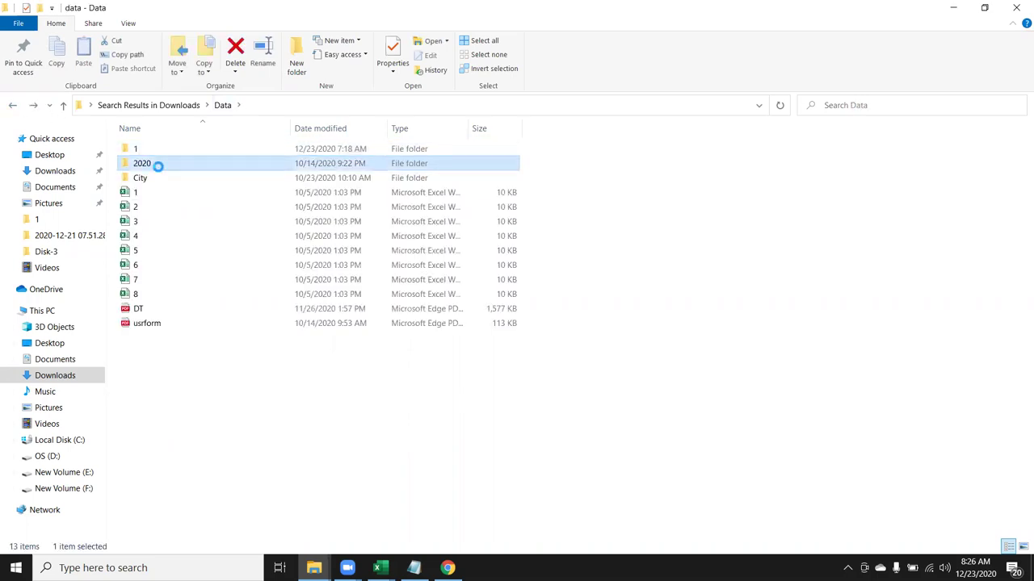
pyautogui.click(146, 153)
pyautogui.doubleClick(146, 153)
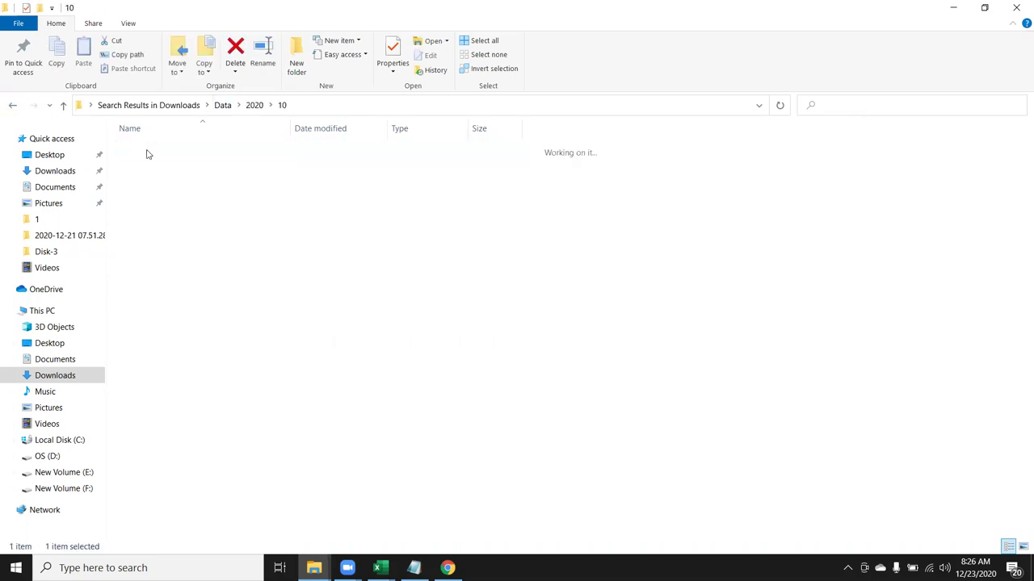
pyautogui.click(143, 150)
pyautogui.doubleClick(146, 147)
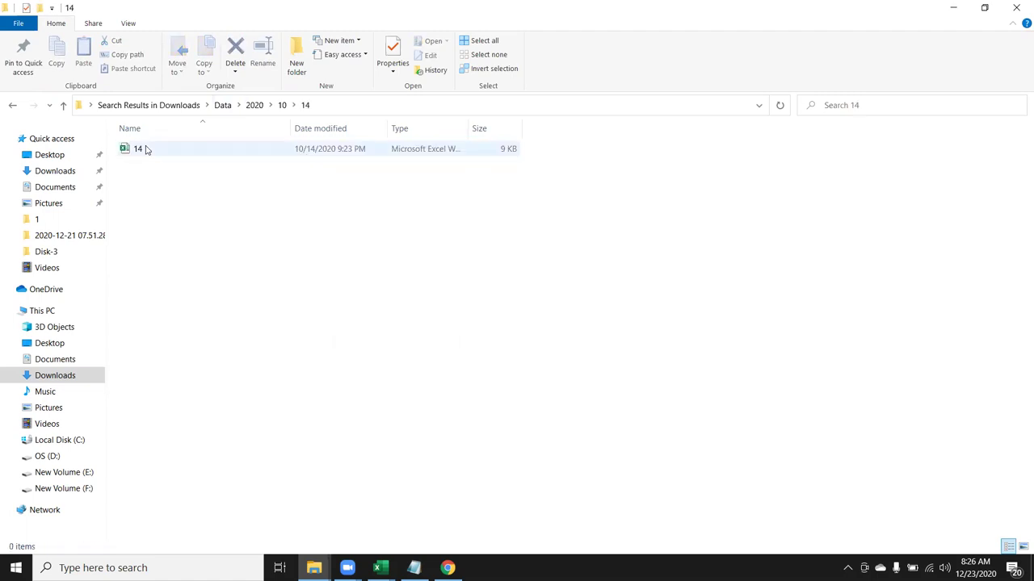
pyautogui.click(12, 107)
pyautogui.click(12, 107)
pyautogui.click(12, 107)
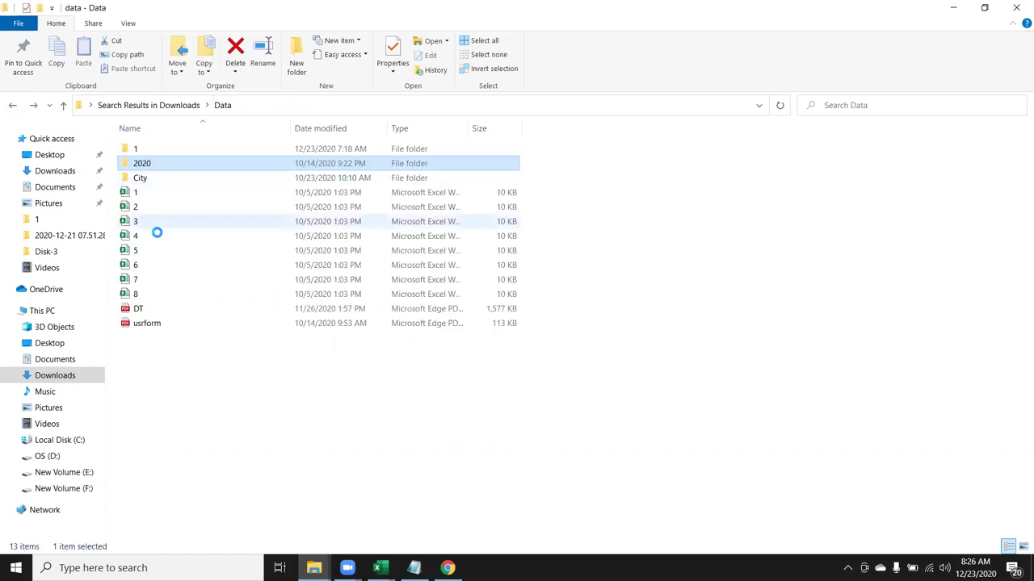
# Open the City folder and view, then close, the Delhi sales summary PDF.
pyautogui.click(155, 179)
pyautogui.doubleClick(155, 179)
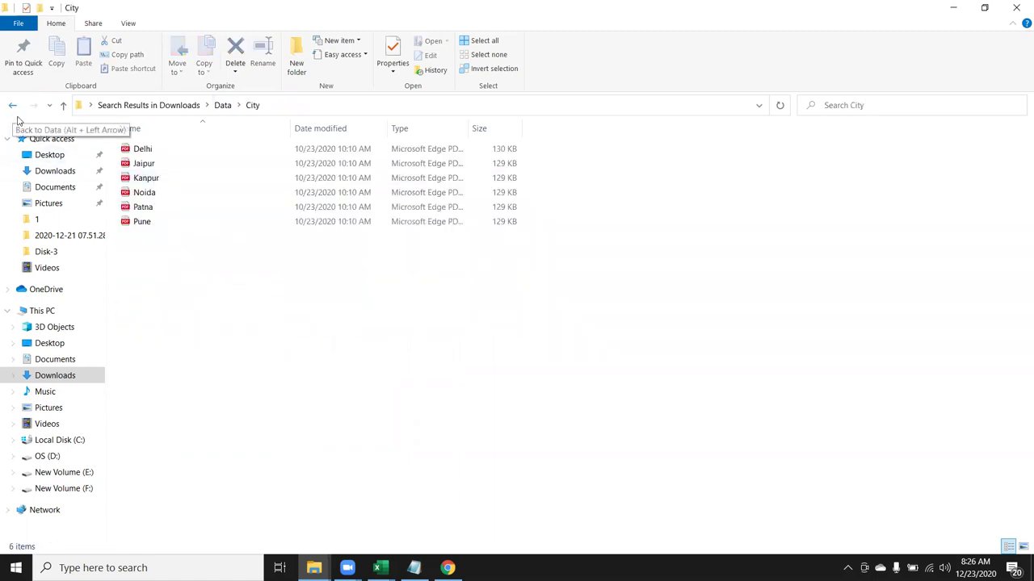
pyautogui.click(155, 222)
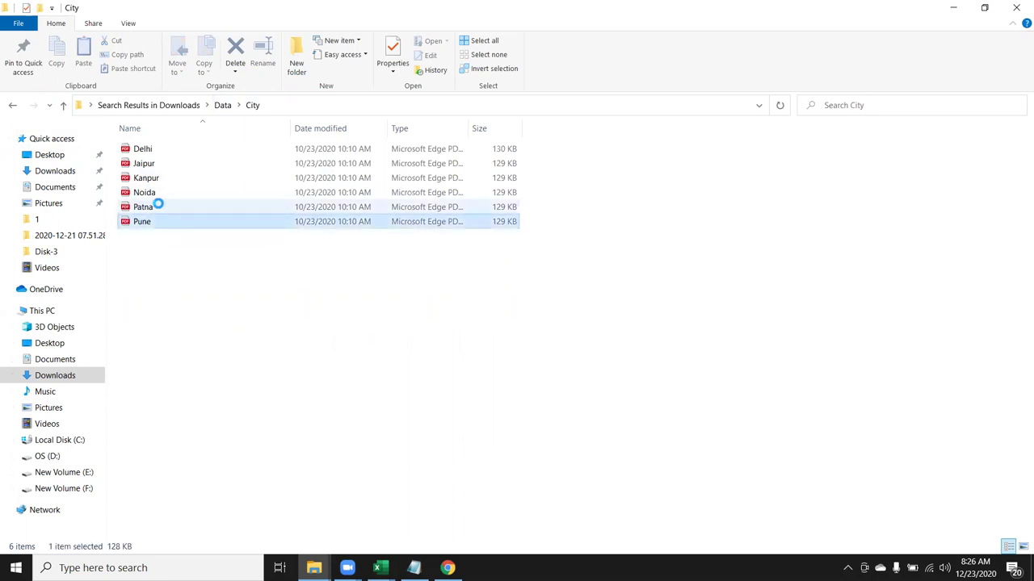
pyautogui.click(164, 153)
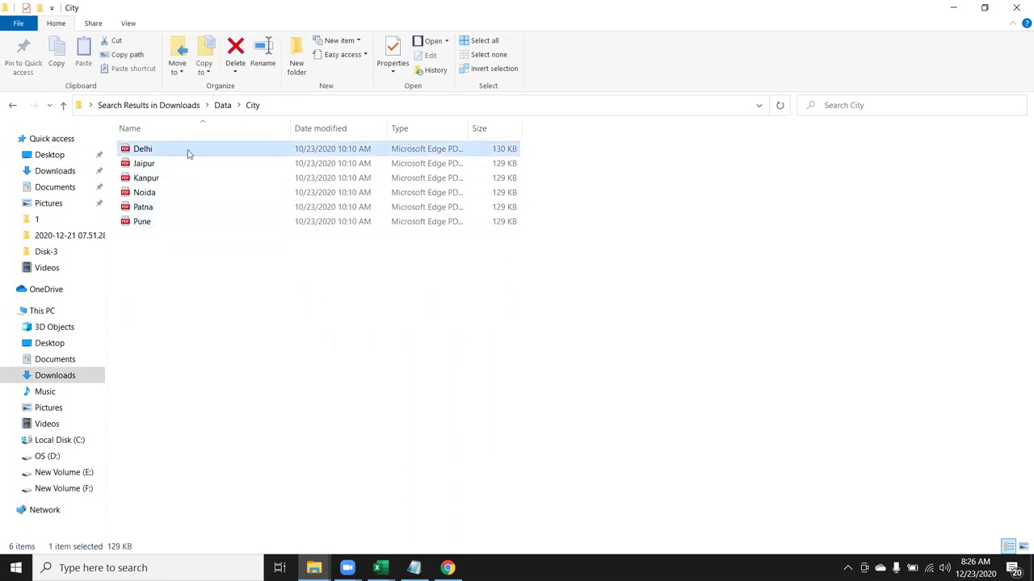
pyautogui.doubleClick(188, 154)
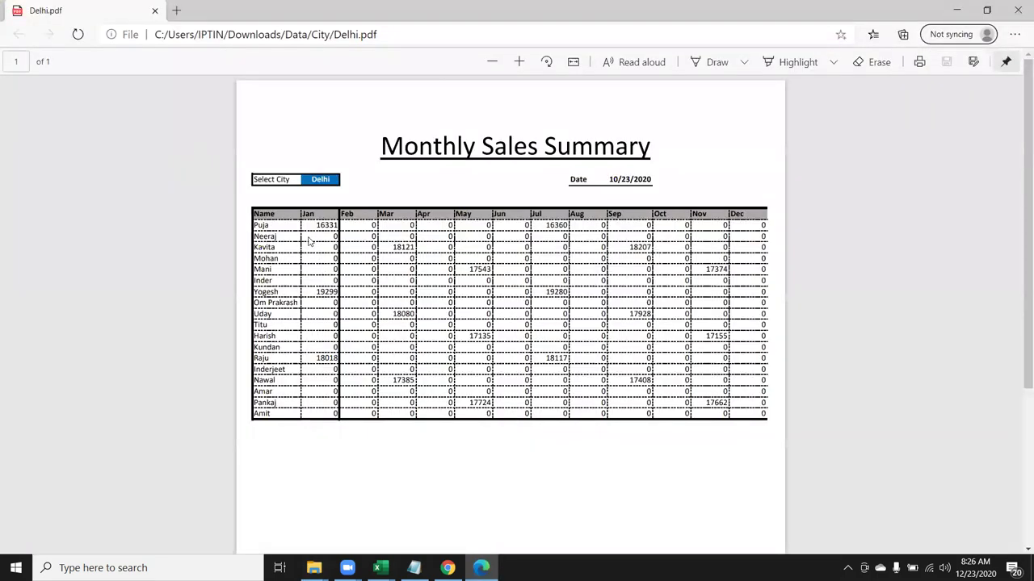
pyautogui.scroll(-3, 649, 283)
pyautogui.scroll(3, 649, 282)
pyautogui.click(1017, 10)
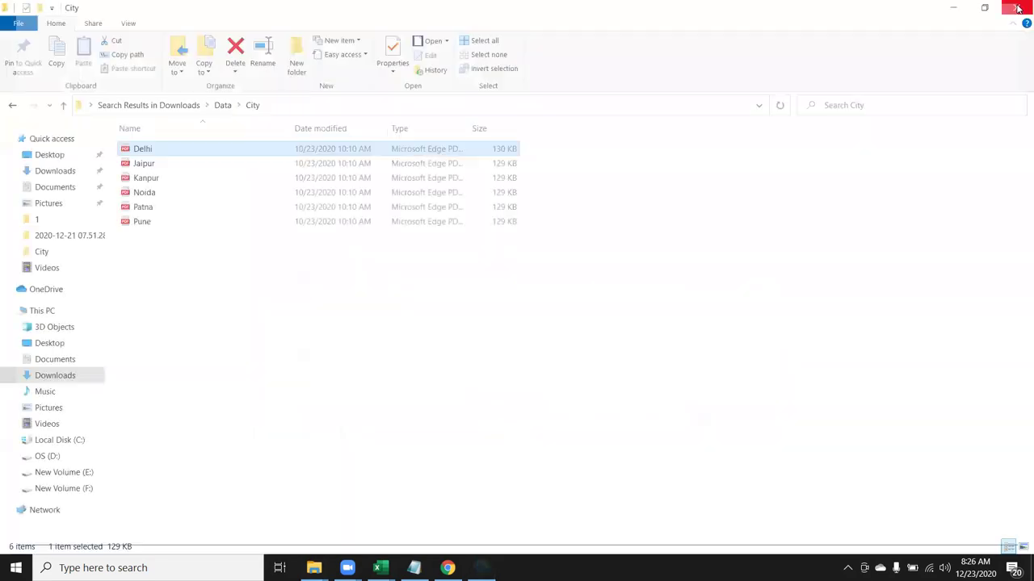
# Copy the Data\City folder path, then pass through Book1 to reach the Book2 workbook.
pyautogui.click(291, 103)
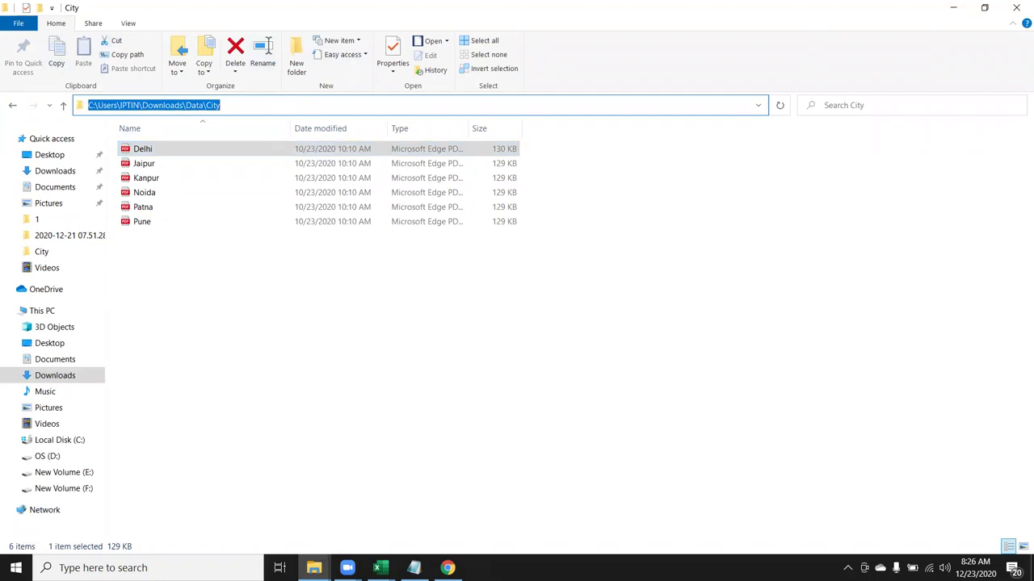
pyautogui.click(422, 313)
pyautogui.click(413, 567)
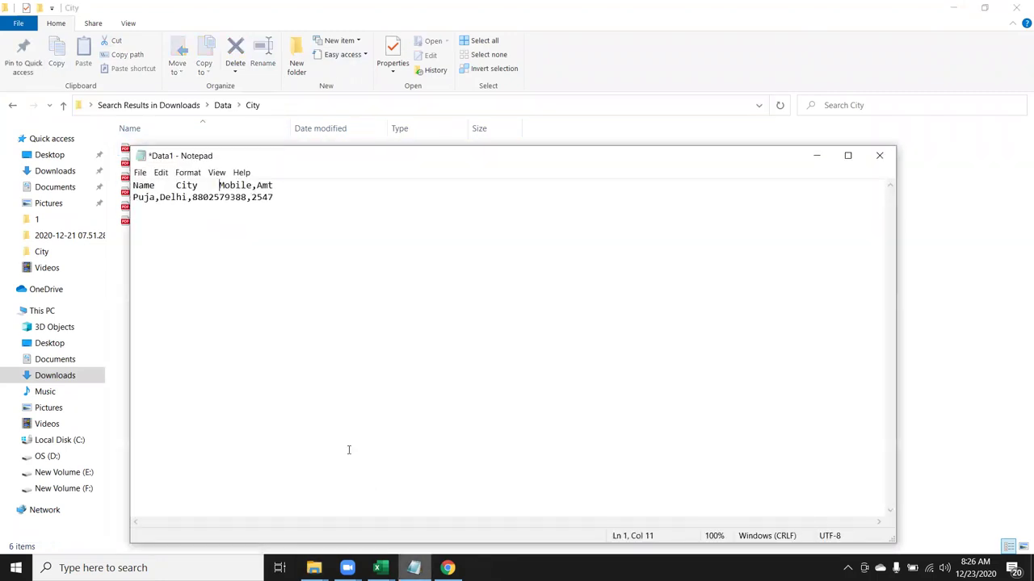
pyautogui.click(378, 567)
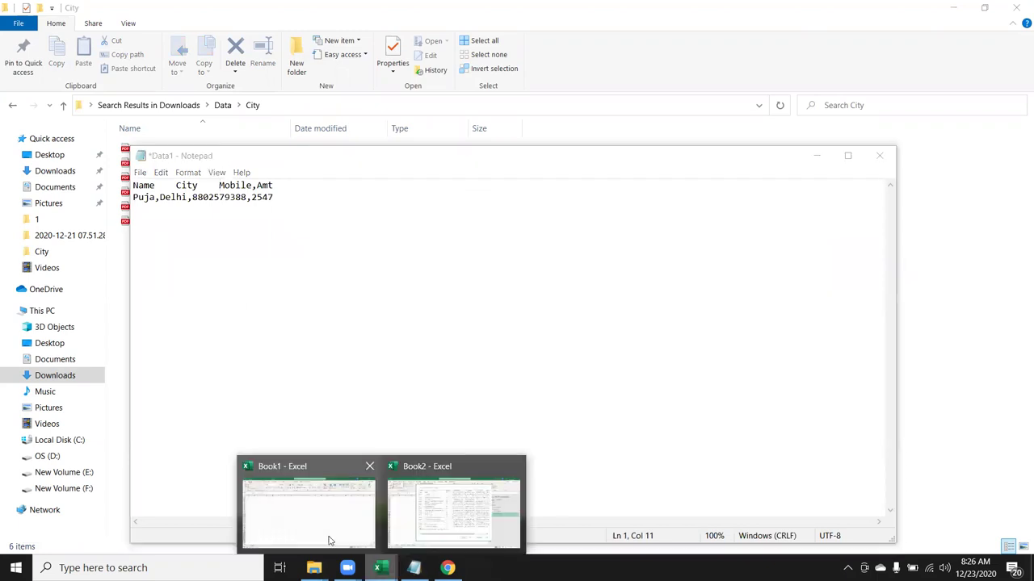
pyautogui.click(322, 531)
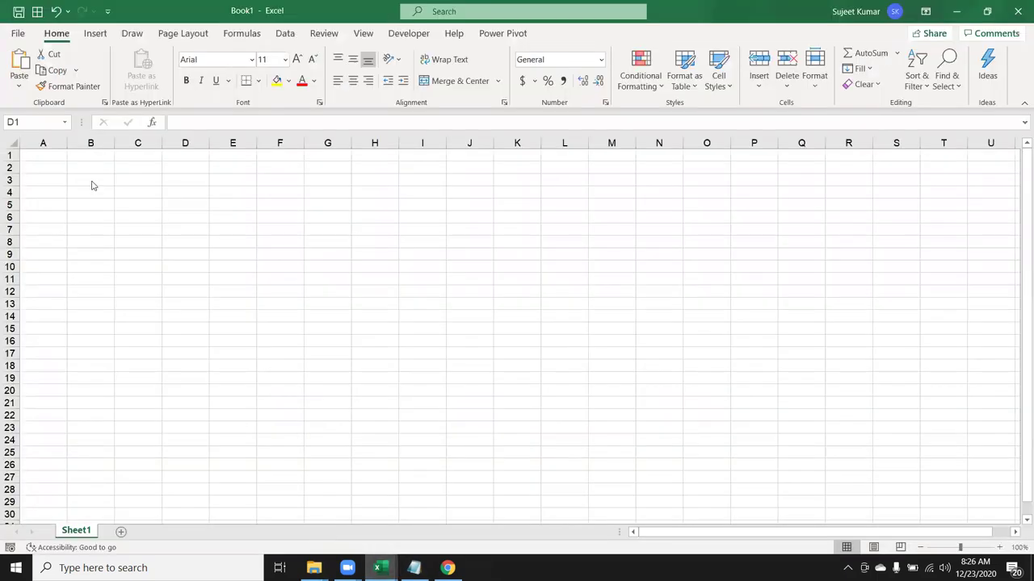
pyautogui.click(378, 567)
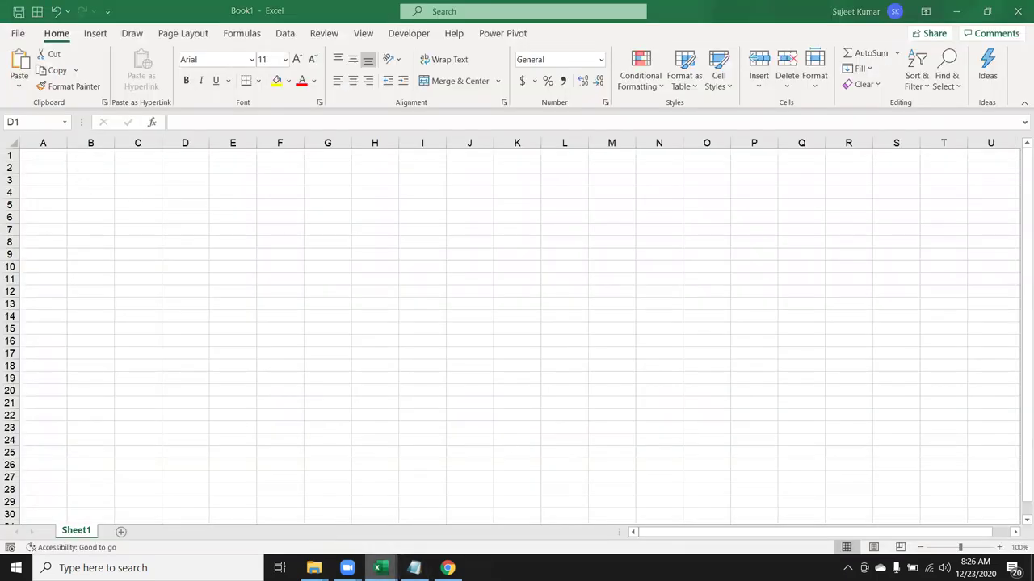
pyautogui.click(451, 530)
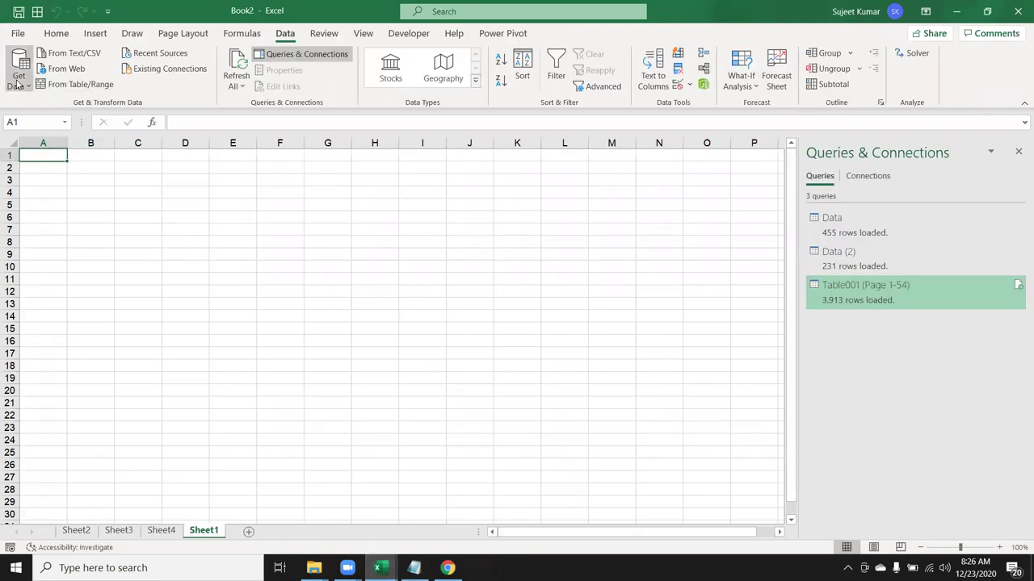
# Start a From Folder import with the pasted Downloads\Data\City path to list its six PDFs.
pyautogui.click(18, 79)
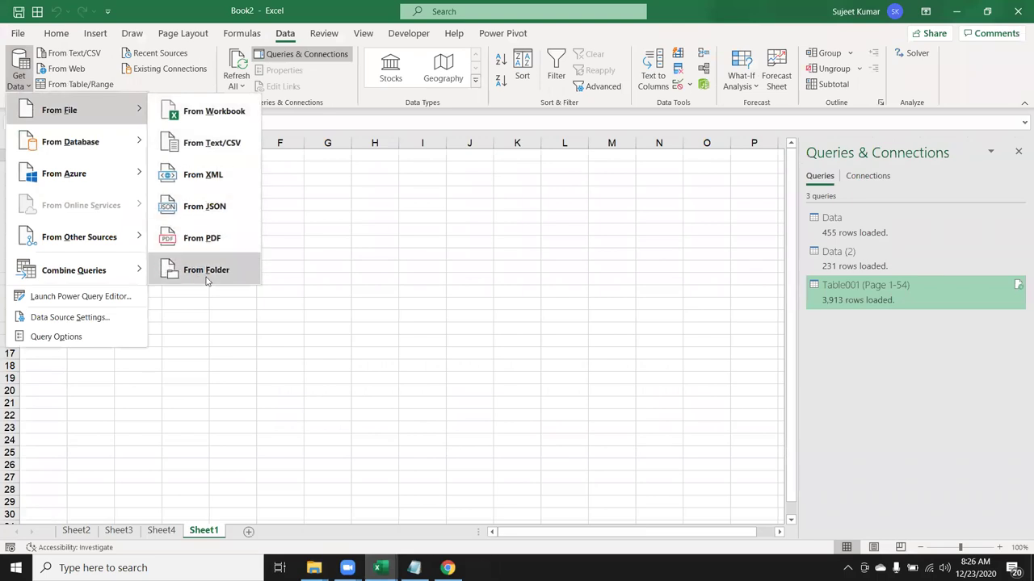
pyautogui.click(207, 276)
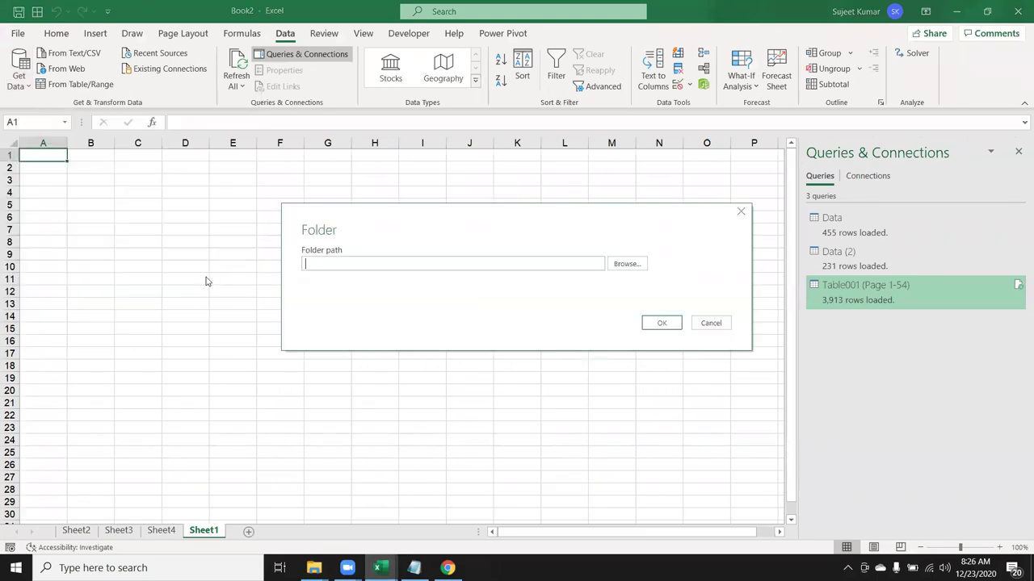
pyautogui.write('C:\\Users\\IPTIN\\Downloads\\Data\\City')
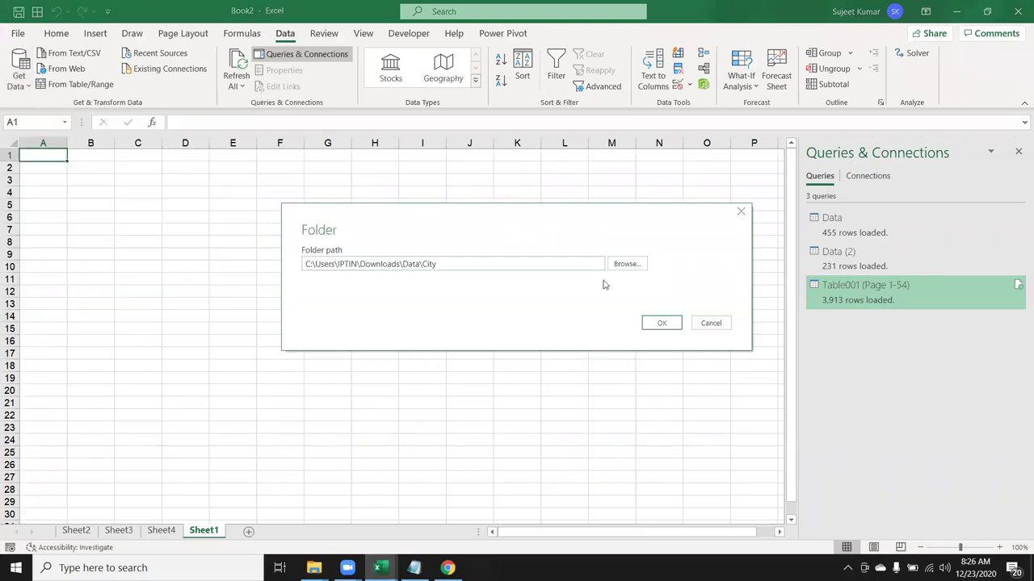
pyautogui.click(661, 325)
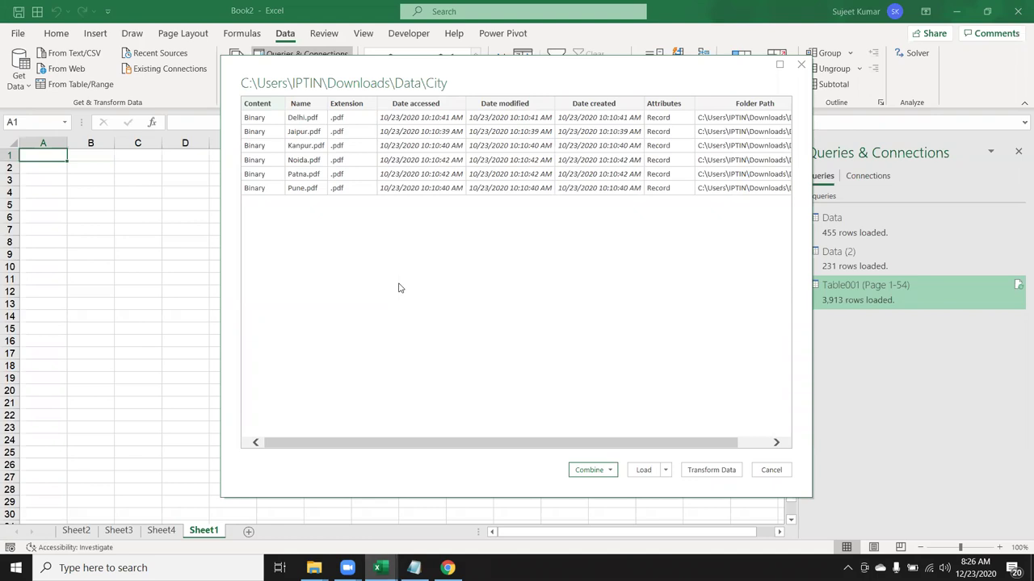
# Choose Combine & Load for the city PDFs and select Table001 (Page 1) to extract.
pyautogui.click(601, 473)
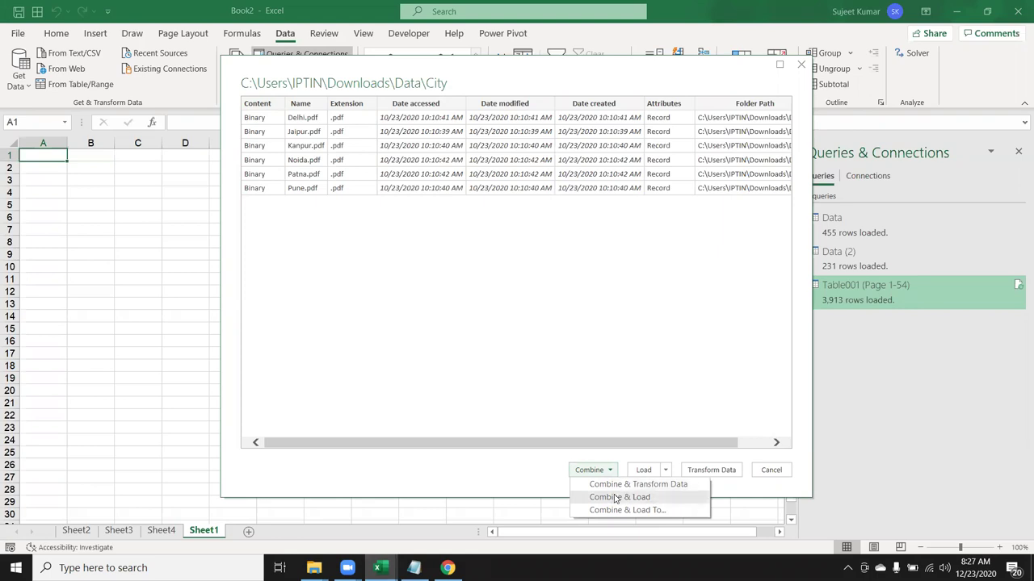
pyautogui.click(615, 498)
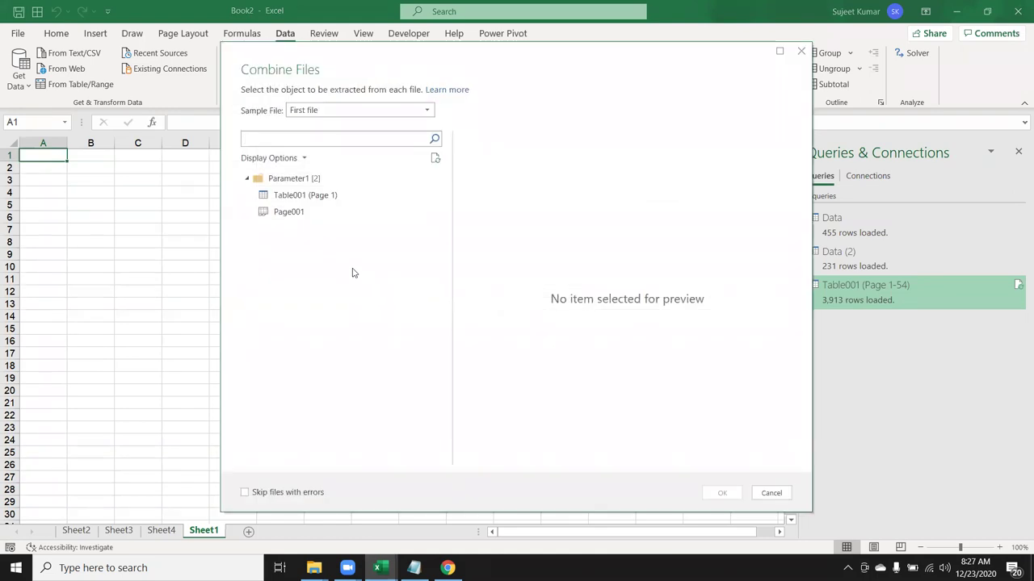
pyautogui.click(287, 201)
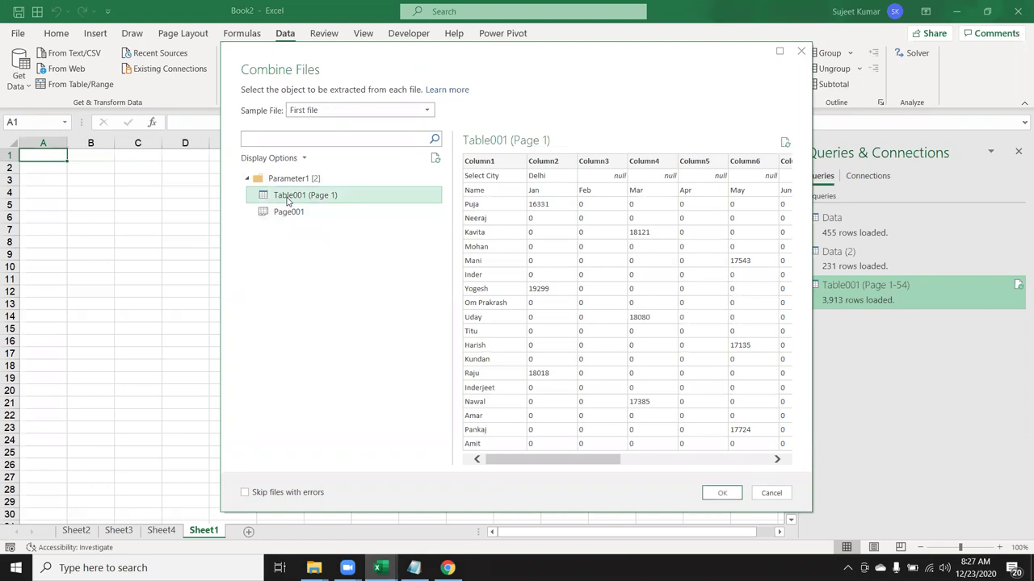
pyautogui.moveTo(552, 466)
pyautogui.mouseDown()
pyautogui.moveTo(725, 463)
pyautogui.moveTo(552, 442)
pyautogui.moveTo(401, 390)
pyautogui.mouseUp()
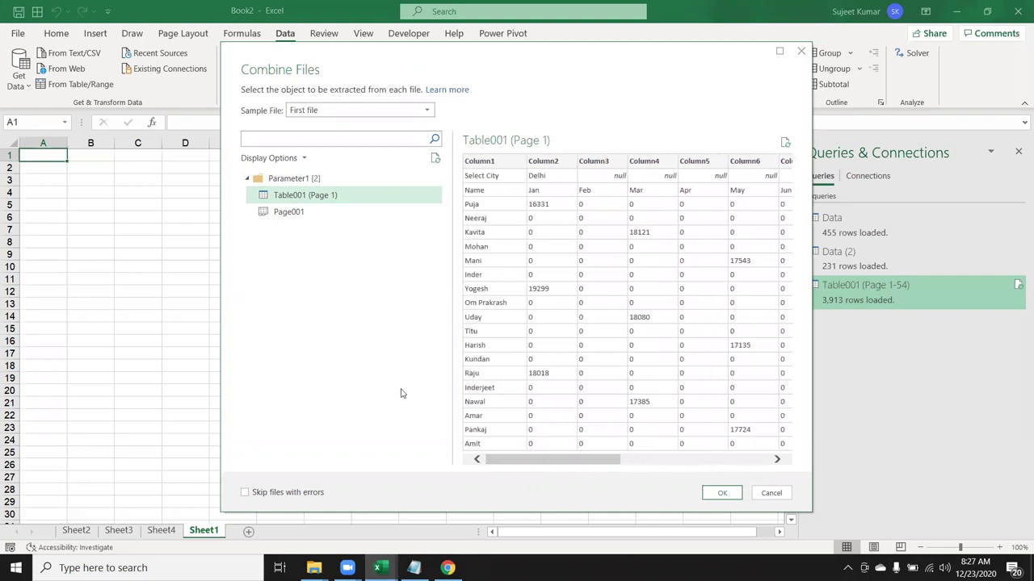
# Set Delhi.pdf as the sample file and compare the Page001 preview against Table001 (Page 1).
pyautogui.click(315, 111)
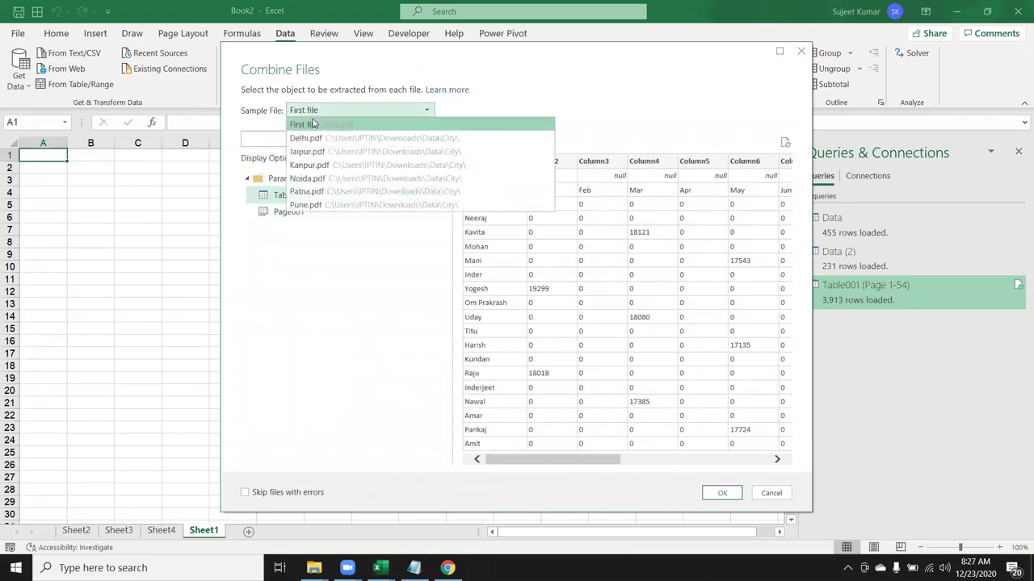
pyautogui.click(316, 135)
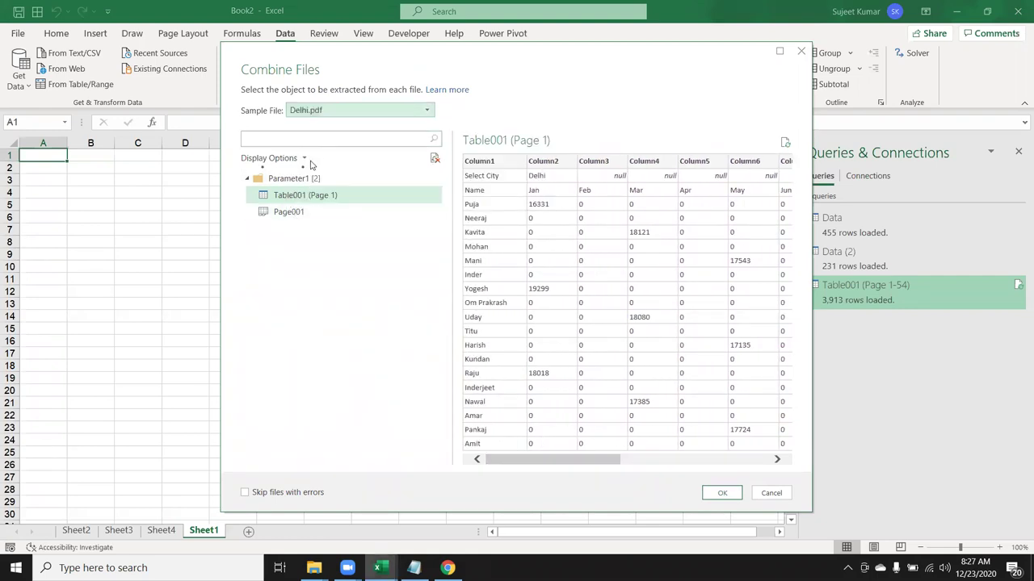
pyautogui.click(322, 220)
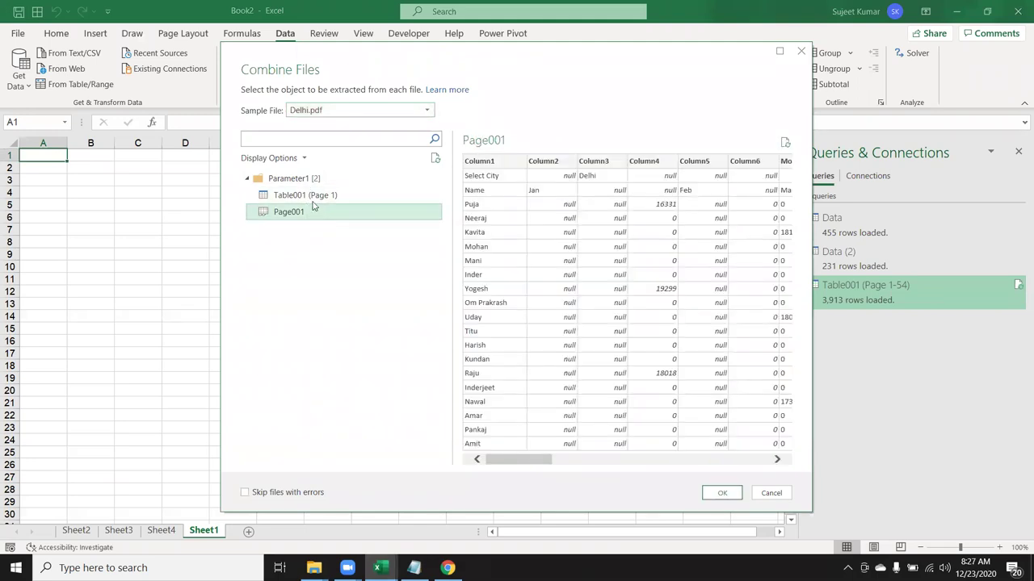
pyautogui.click(314, 197)
pyautogui.moveTo(572, 458)
pyautogui.mouseDown()
pyautogui.moveTo(752, 467)
pyautogui.moveTo(496, 445)
pyautogui.mouseUp()
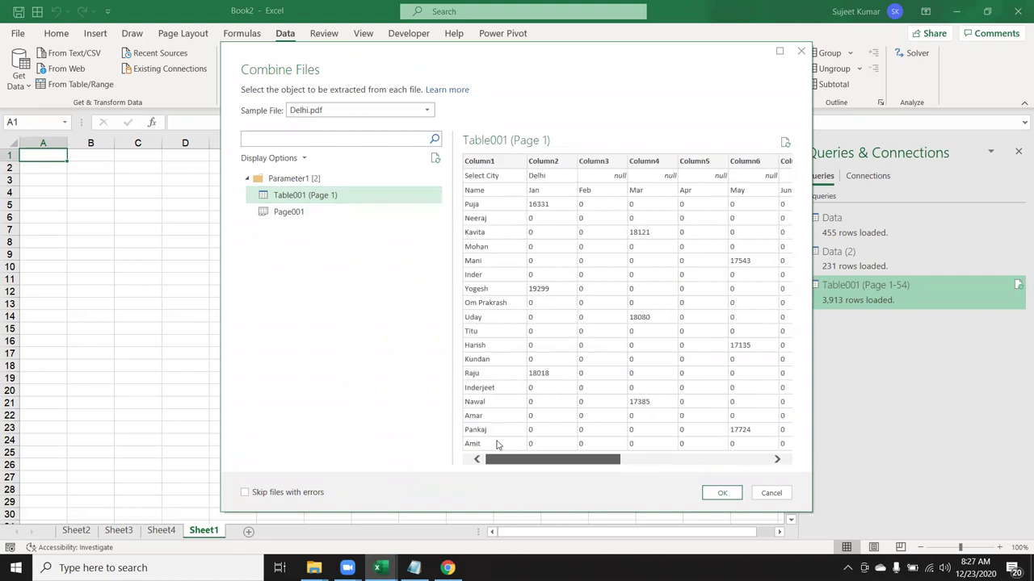
pyautogui.click(338, 113)
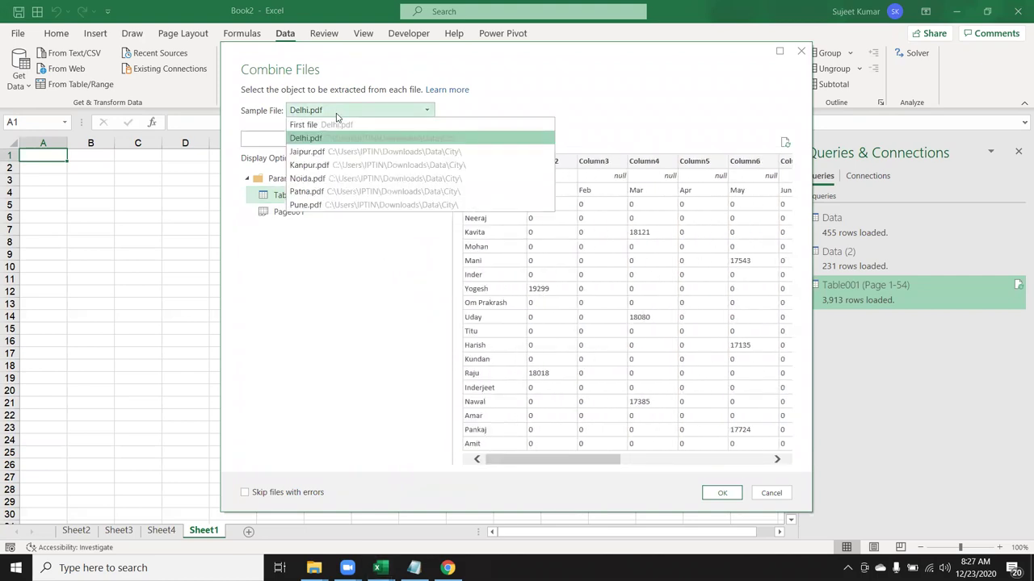
pyautogui.click(337, 117)
# Confirm combining the city PDFs and switch to the Book2 workbook.
pyautogui.click(731, 494)
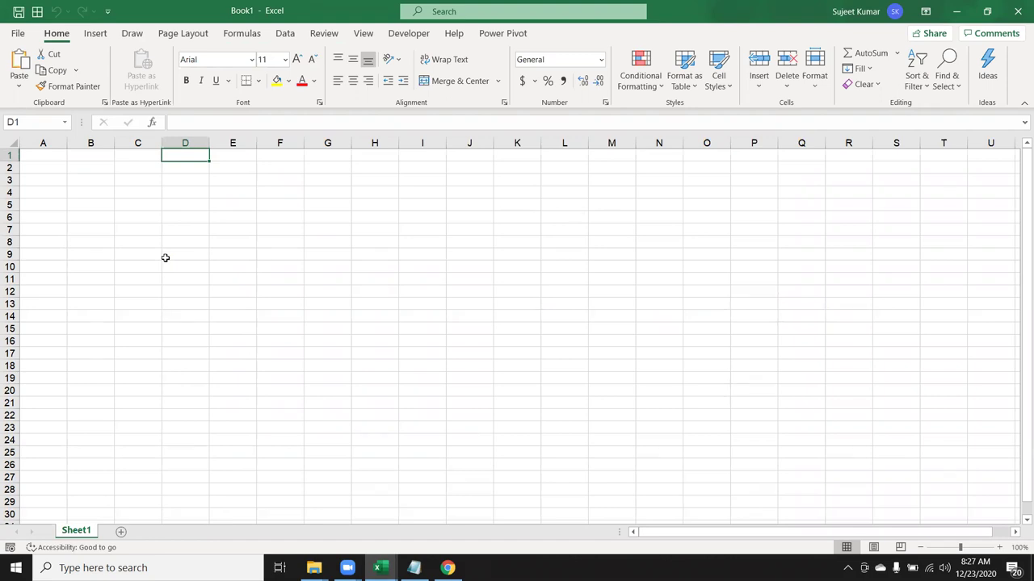
pyautogui.click(165, 257)
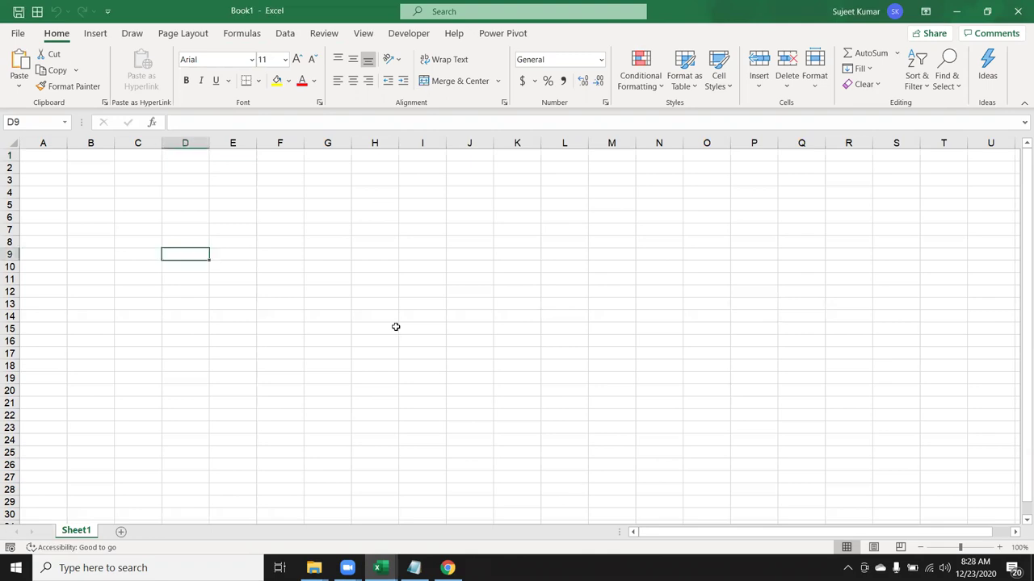
pyautogui.moveTo(377, 568)
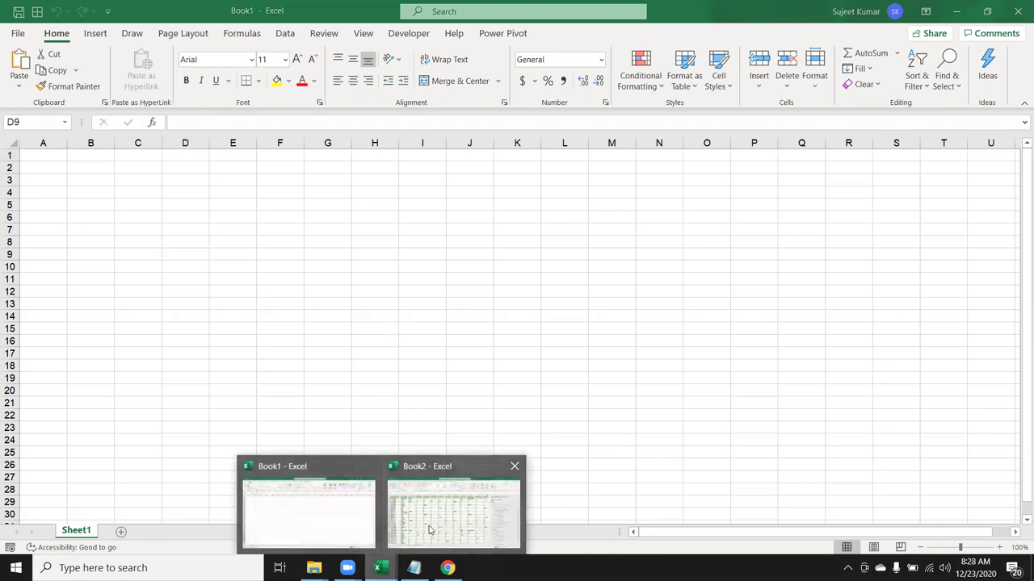
pyautogui.click(429, 525)
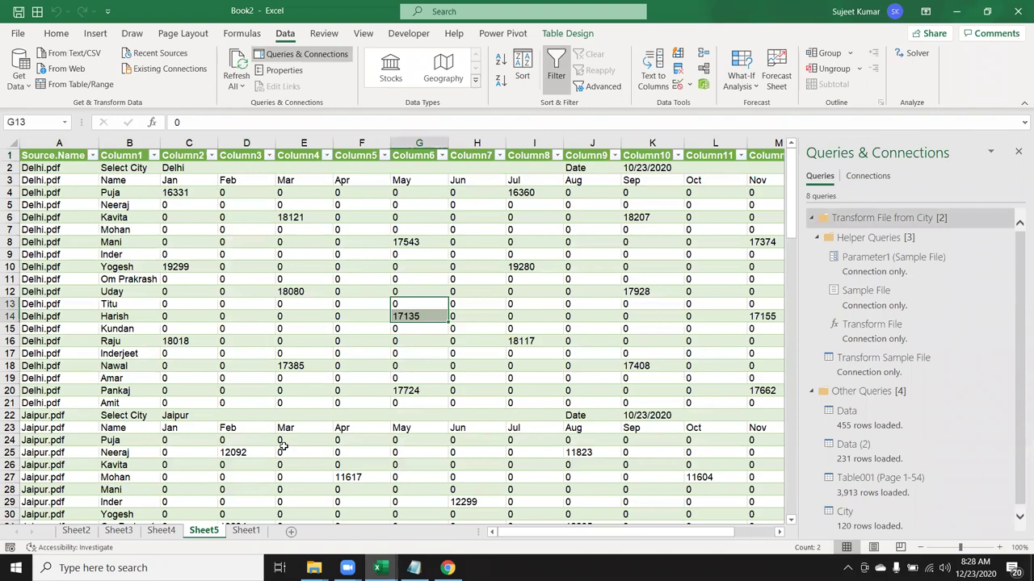
# Review the 120-row City table on Sheet5, close the queries pane, and return to Sheet1.
pyautogui.scroll(-7, 276, 436)
pyautogui.scroll(-6, 276, 436)
pyautogui.scroll(-4, 277, 436)
pyautogui.scroll(-3, 277, 436)
pyautogui.scroll(-9, 275, 437)
pyautogui.scroll(-1, 270, 440)
pyautogui.scroll(-8, 266, 443)
pyautogui.scroll(5, 266, 442)
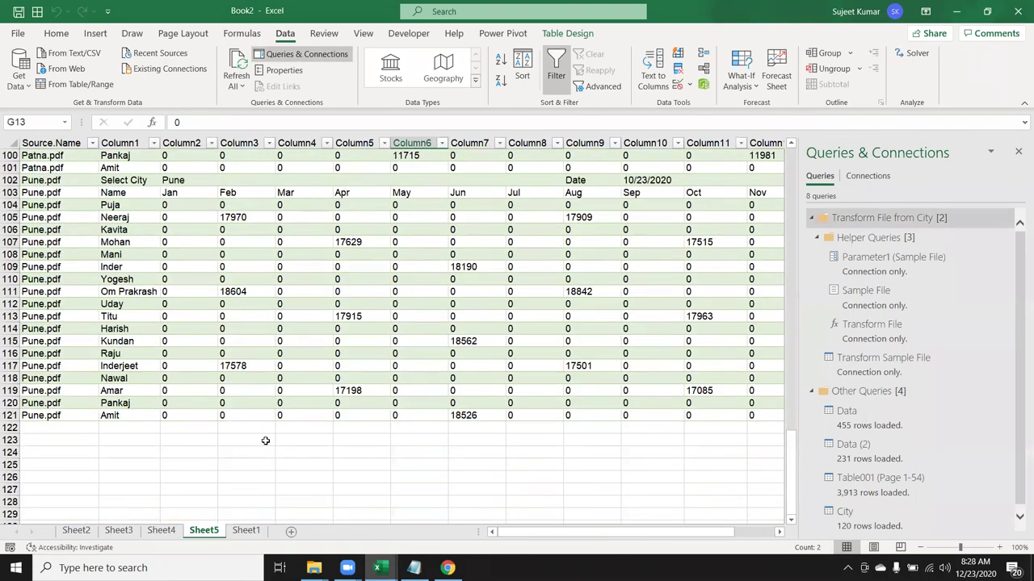
pyautogui.scroll(6, 265, 440)
pyautogui.scroll(5, 265, 440)
pyautogui.scroll(7, 265, 440)
pyautogui.scroll(7, 264, 441)
pyautogui.scroll(3, 263, 440)
pyautogui.scroll(5, 263, 440)
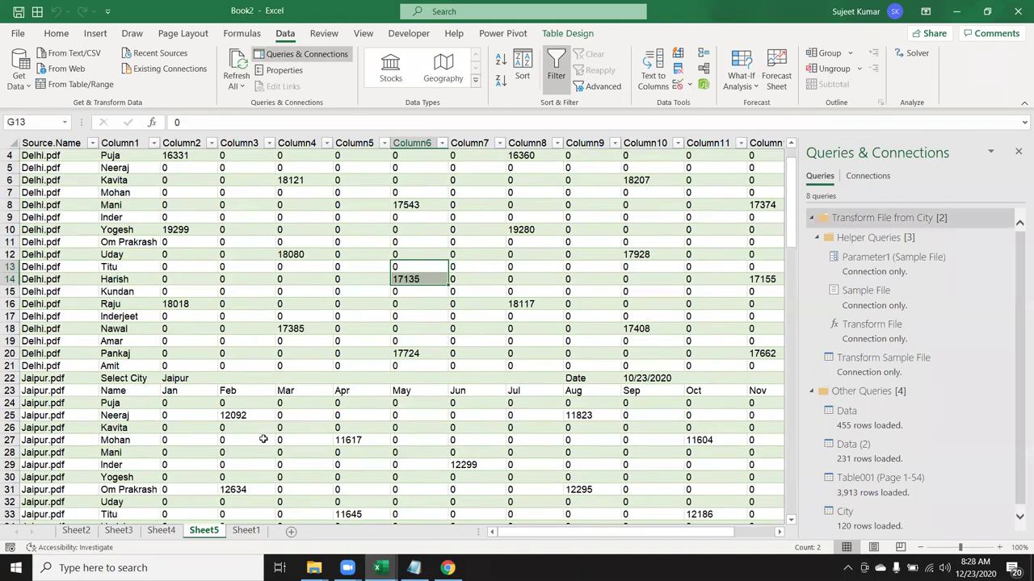
pyautogui.scroll(1, 263, 439)
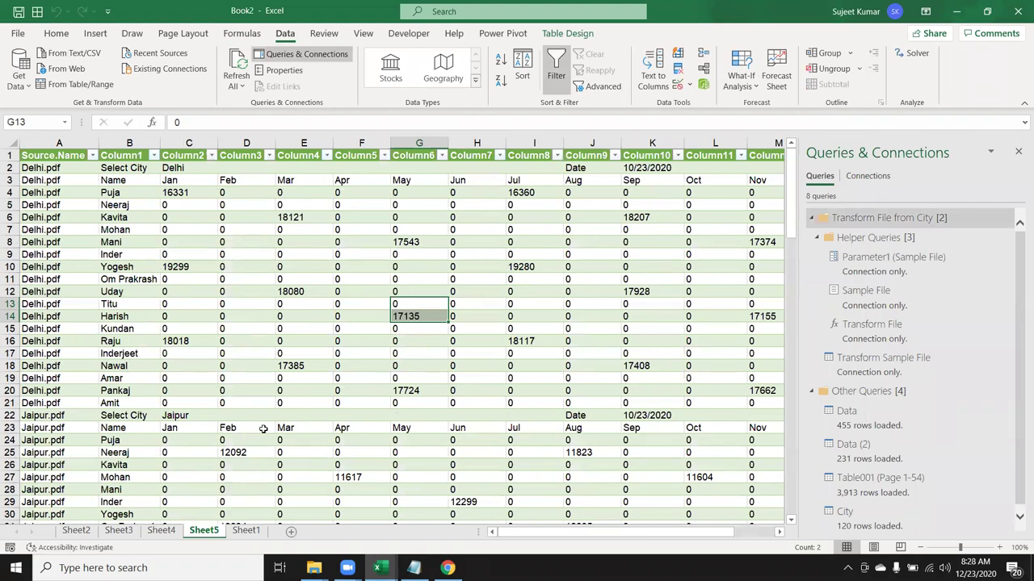
pyautogui.click(1017, 151)
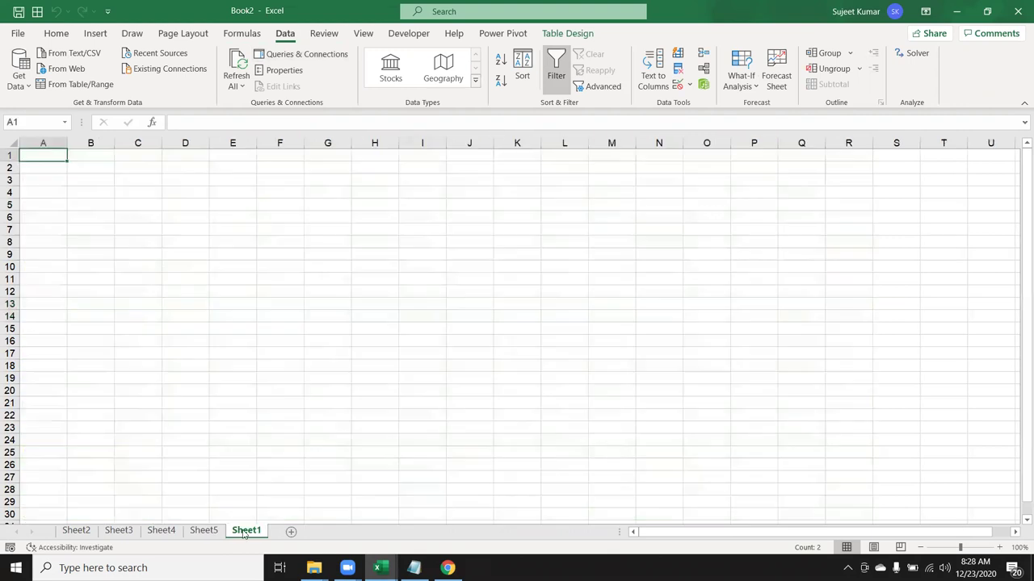
pyautogui.click(245, 531)
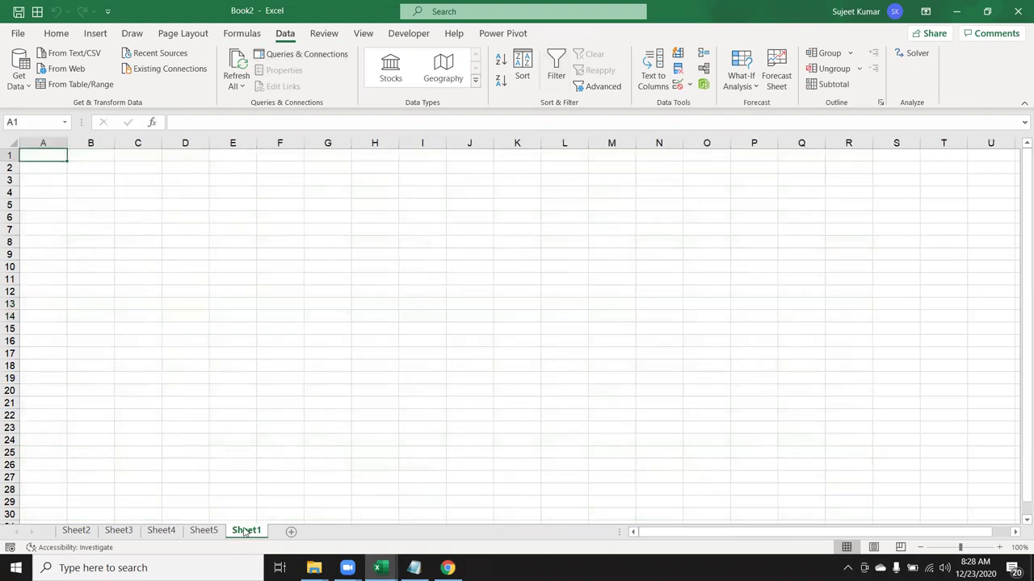
# Choose From SQL Server Database under Data > Get Data > From Database.
pyautogui.click(19, 71)
pyautogui.moveTo(73, 110)
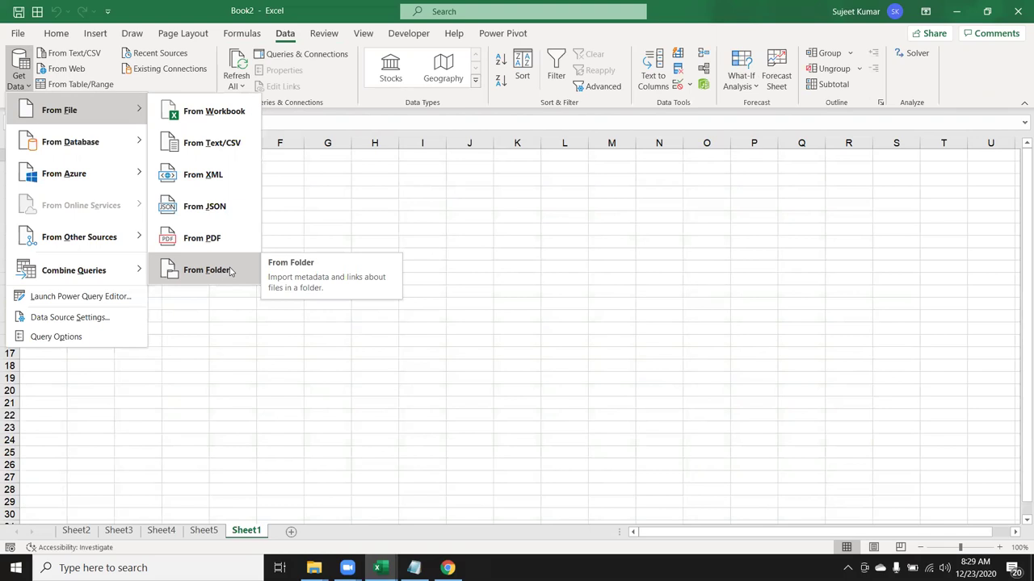
pyautogui.moveTo(77, 141)
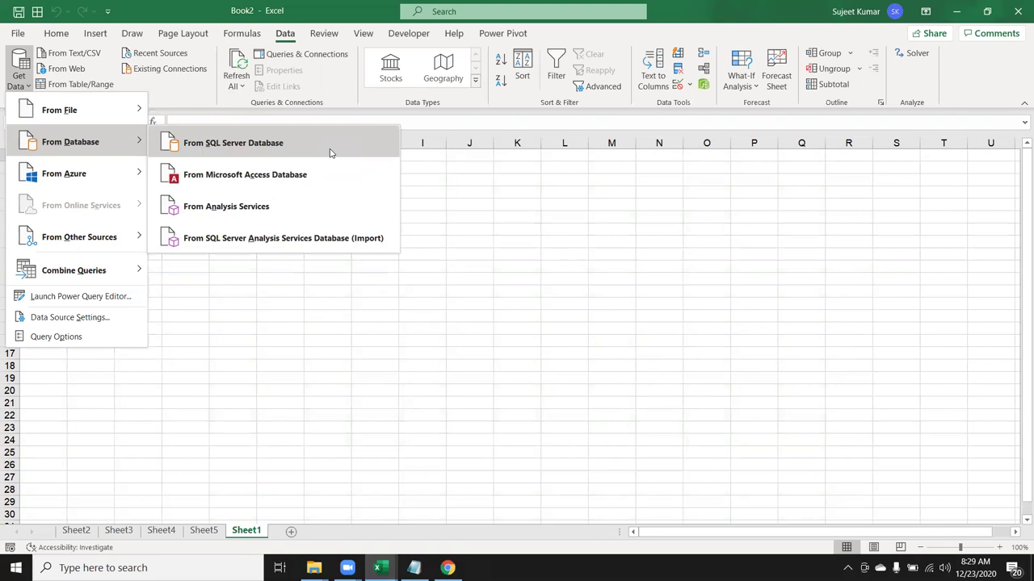
pyautogui.click(329, 152)
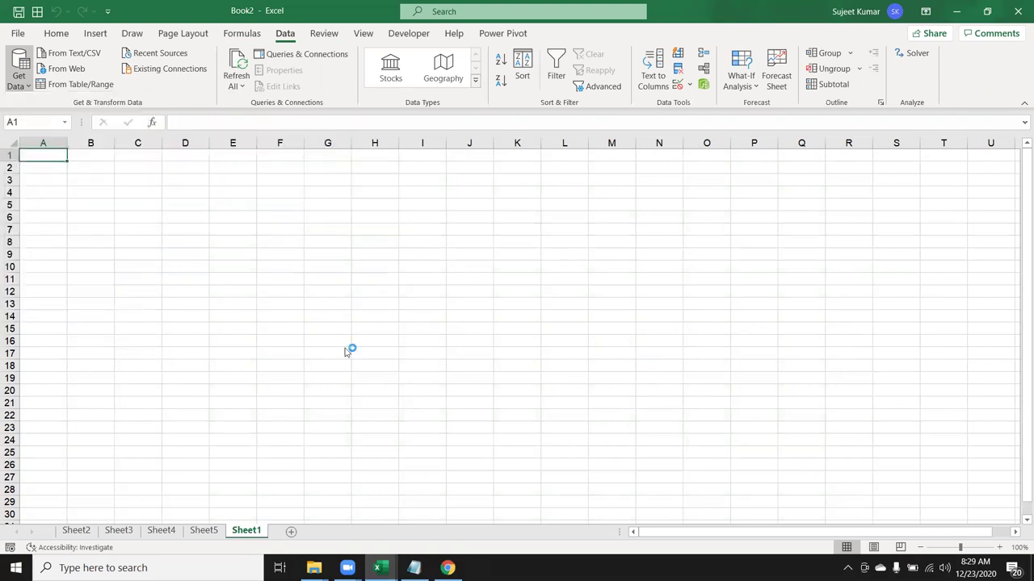
# Search Windows for 'sql' to find Management Studio, then return to Excel's Server field.
pyautogui.press('super')
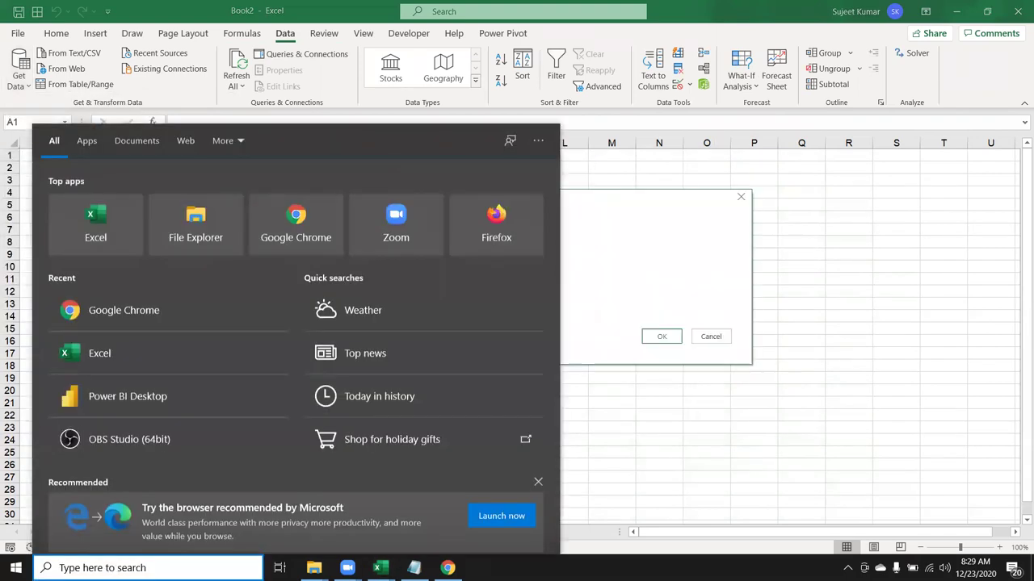
pyautogui.write('sql')
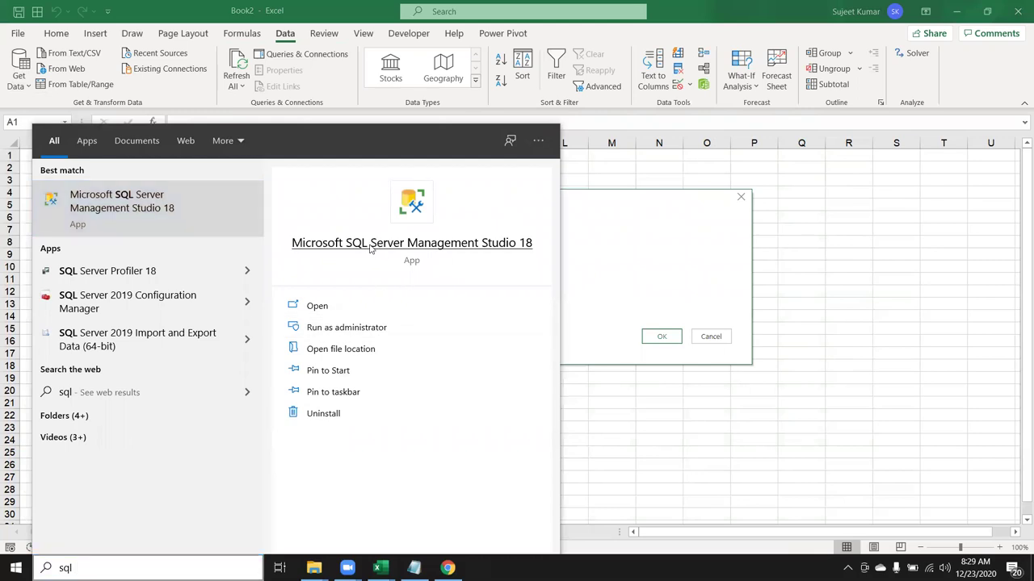
pyautogui.click(658, 277)
pyautogui.click(416, 249)
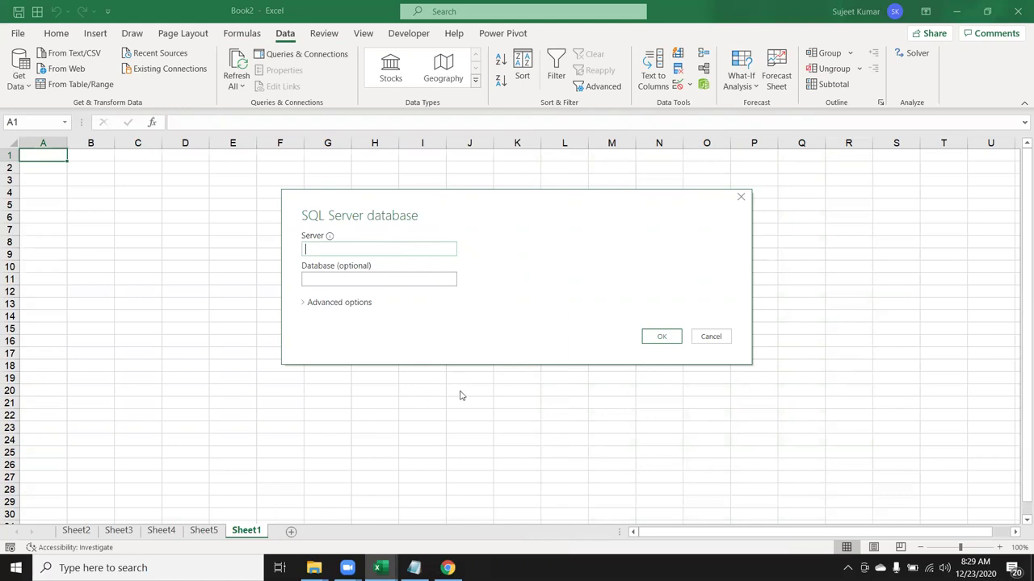
# Enter IPT as the server name in Excel's SQL Server dialog and submit it.
pyautogui.moveTo(447, 568)
pyautogui.click(442, 547)
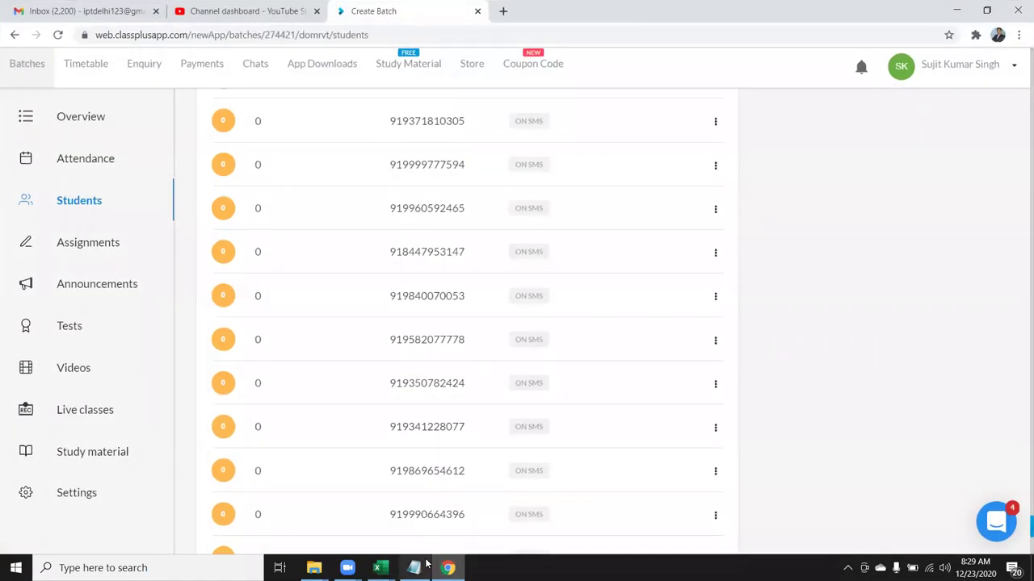
pyautogui.click(380, 567)
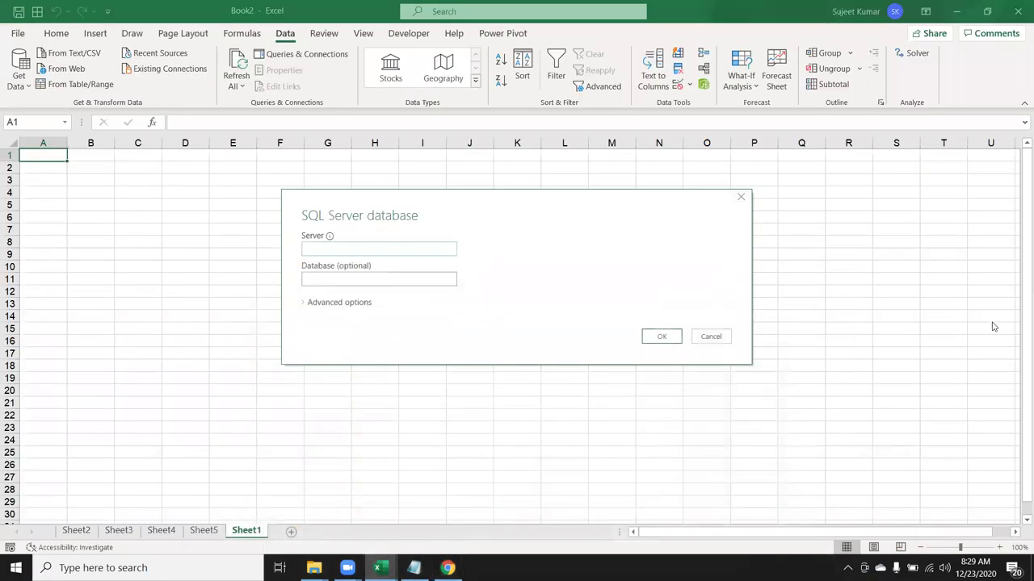
pyautogui.click(415, 254)
pyautogui.write('IPT')
pyautogui.click(674, 336)
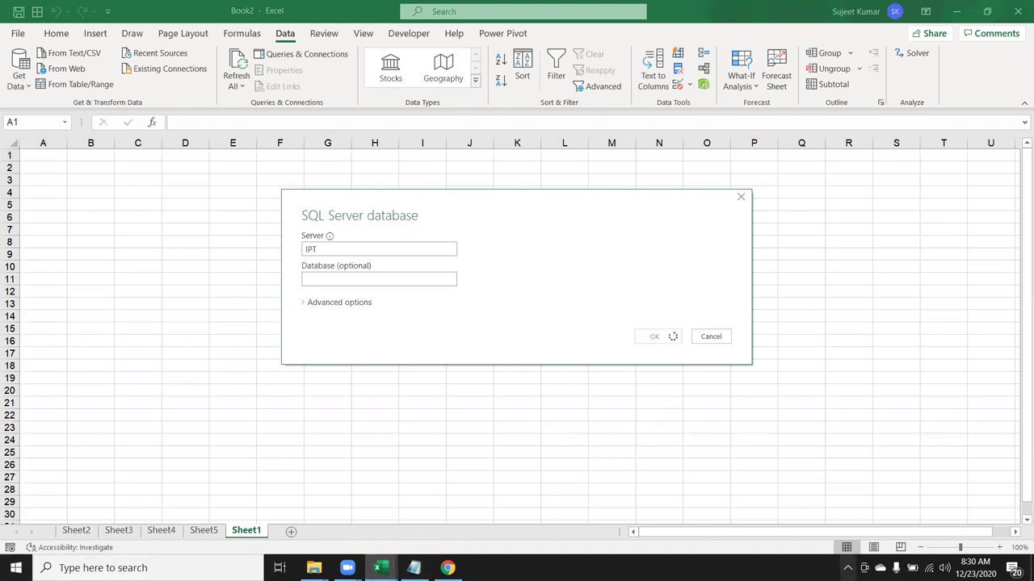
pyautogui.click(847, 568)
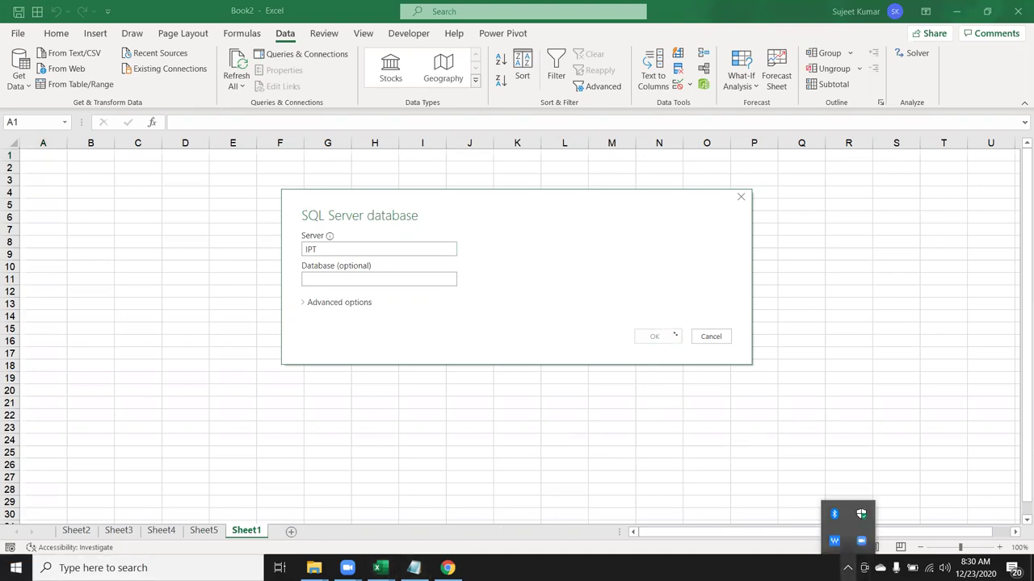
pyautogui.click(434, 466)
# Search 'sql' in Windows and launch SQL Server Management Studio 18.
pyautogui.press('super')
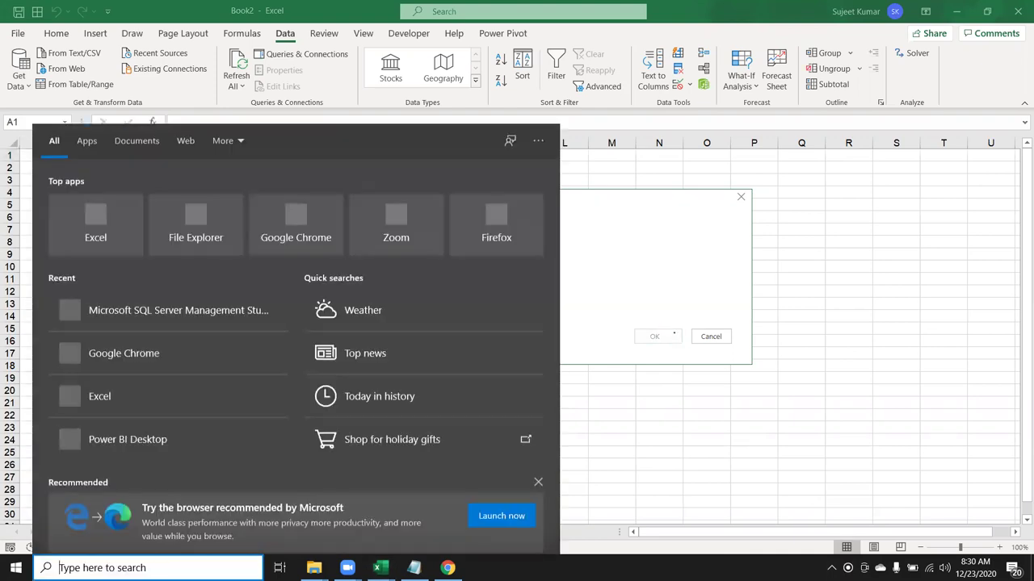
pyautogui.write('sql')
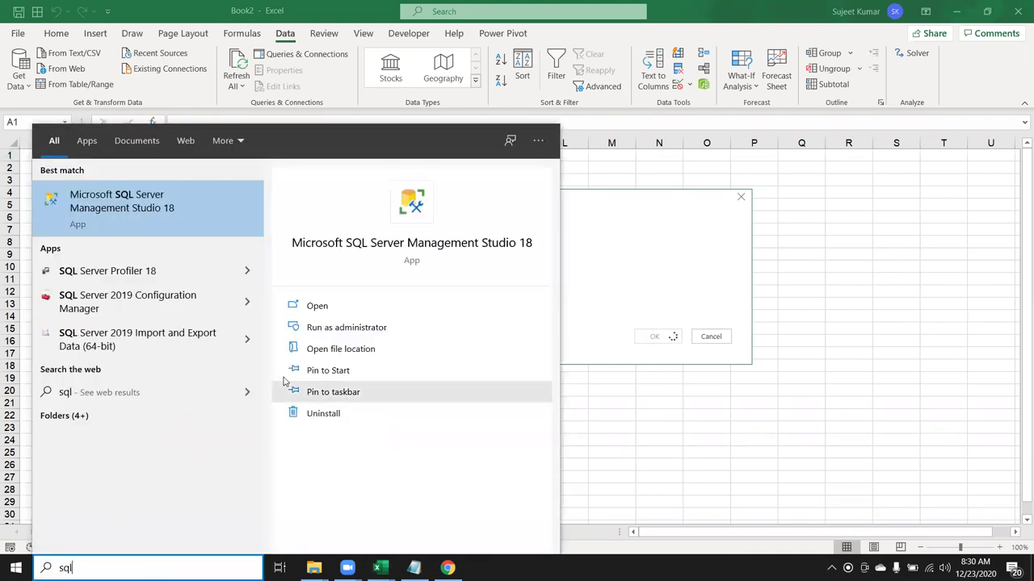
pyautogui.click(408, 242)
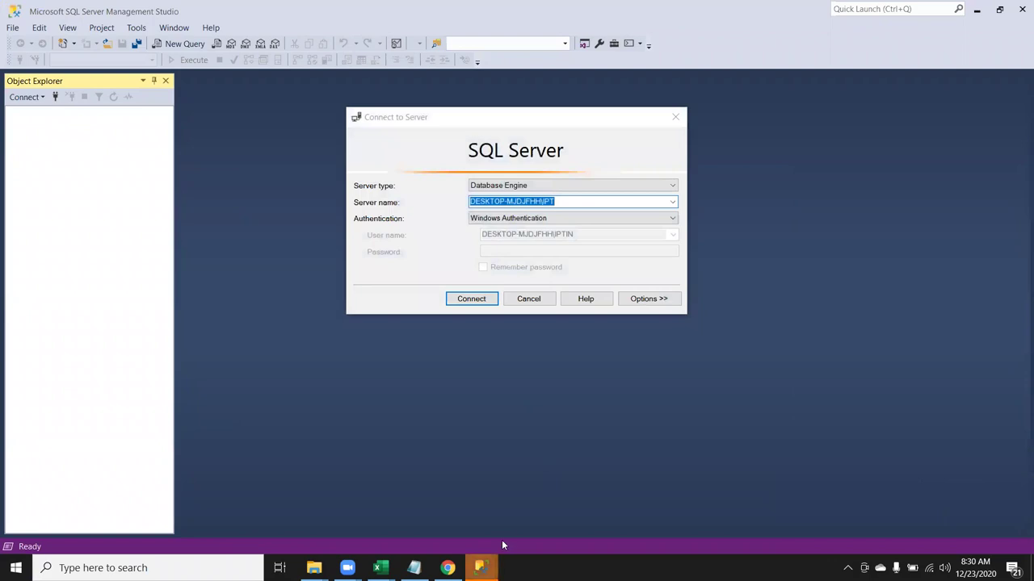
pyautogui.moveTo(479, 567)
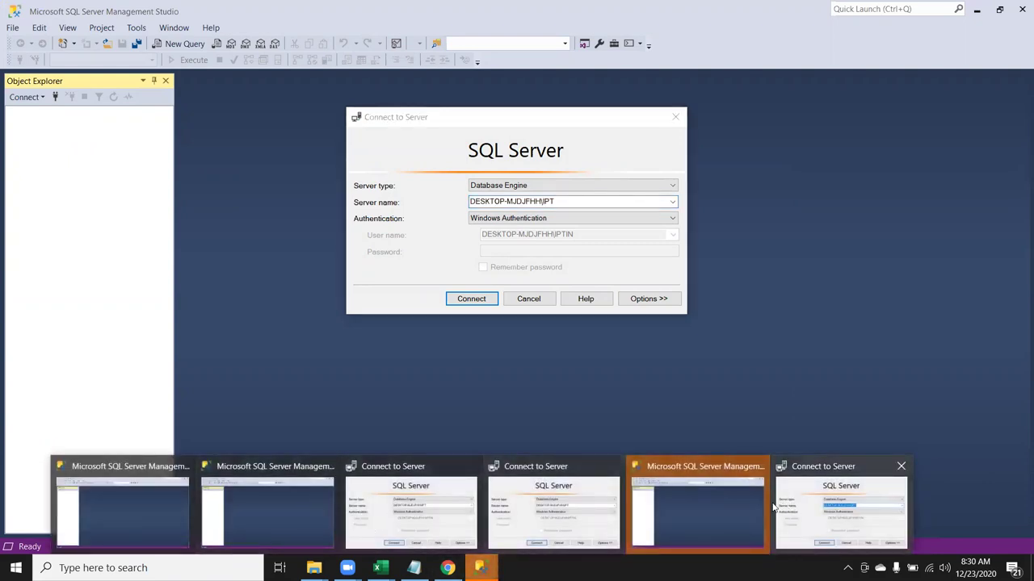
# Select the full server instance name in Connect to Server, then switch back to Excel.
pyautogui.click(756, 468)
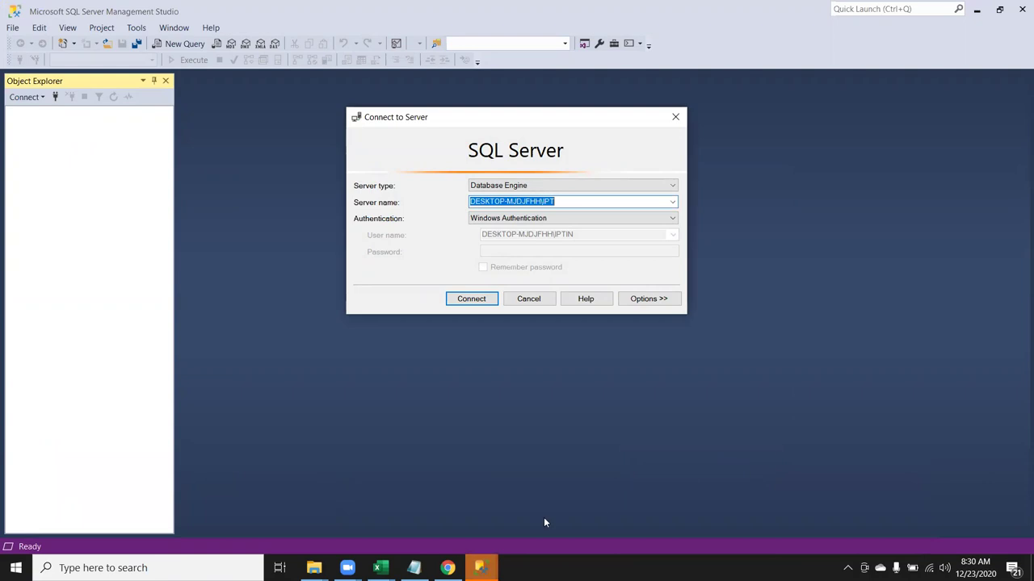
pyautogui.click(447, 568)
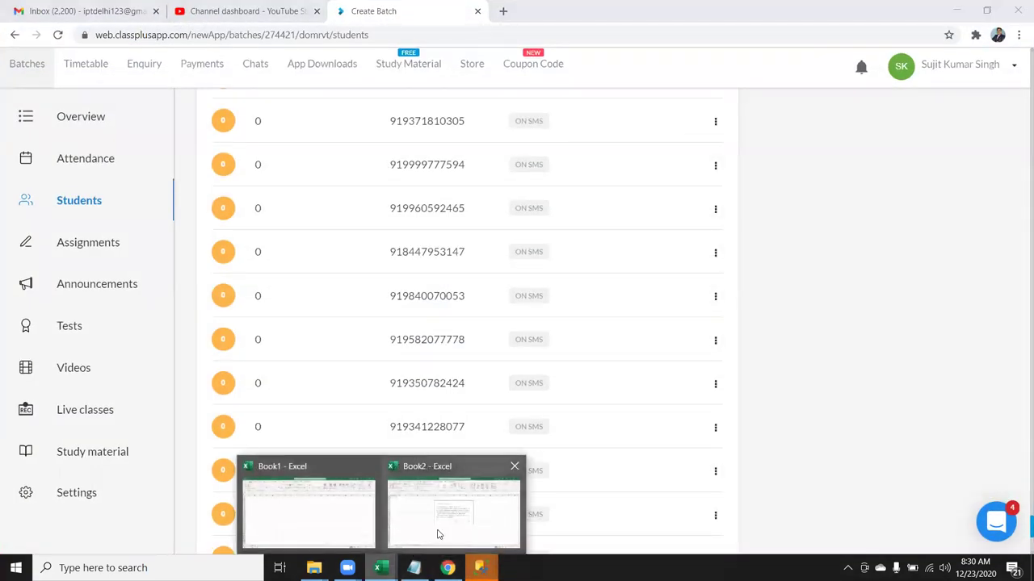
# Paste DESKTOP-MJDJFHH\IPT into Excel's Server box and confirm the connection.
pyautogui.click(441, 474)
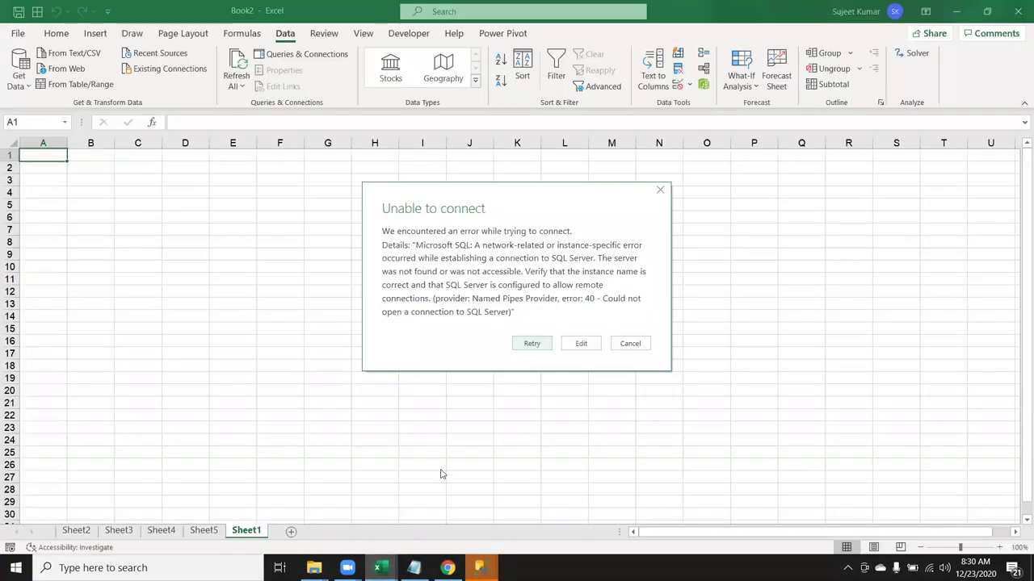
pyautogui.click(574, 346)
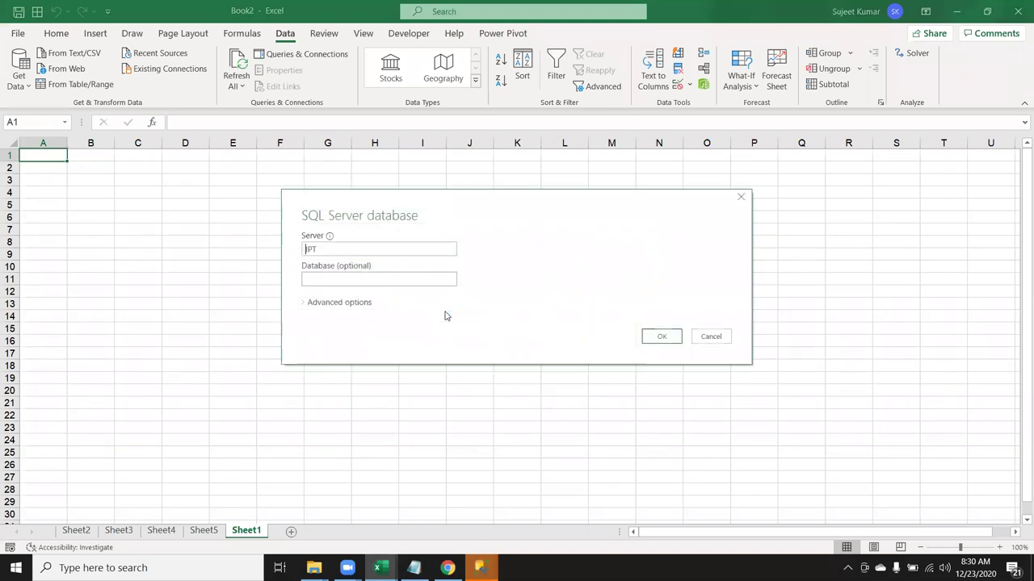
pyautogui.write('DESKTOP-MJDJFHH\\IPT')
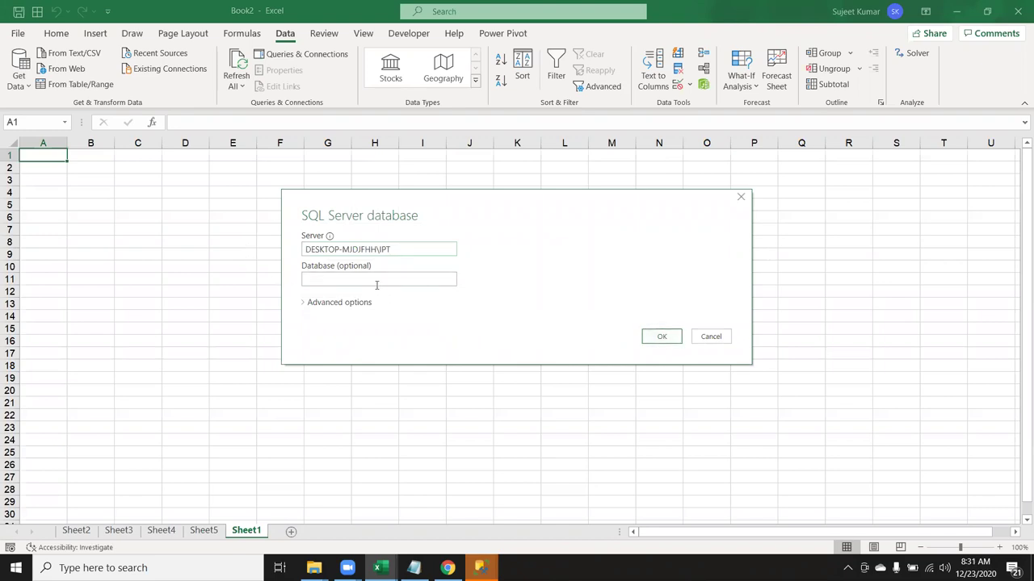
pyautogui.click(663, 344)
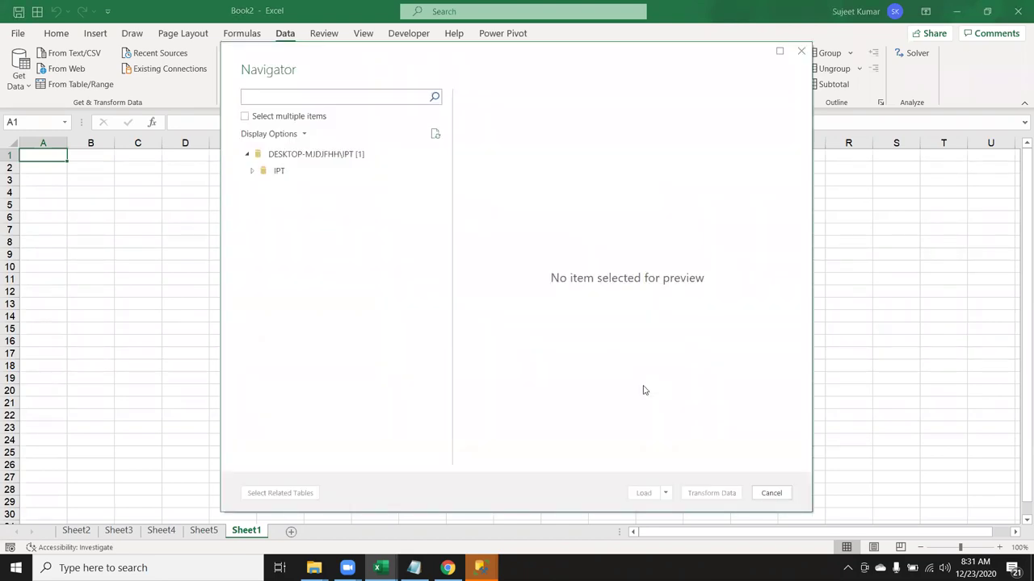
# Expand IPT in the Navigator, preview the Data table, and load it as Data_3 on Sheet6.
pyautogui.click(284, 173)
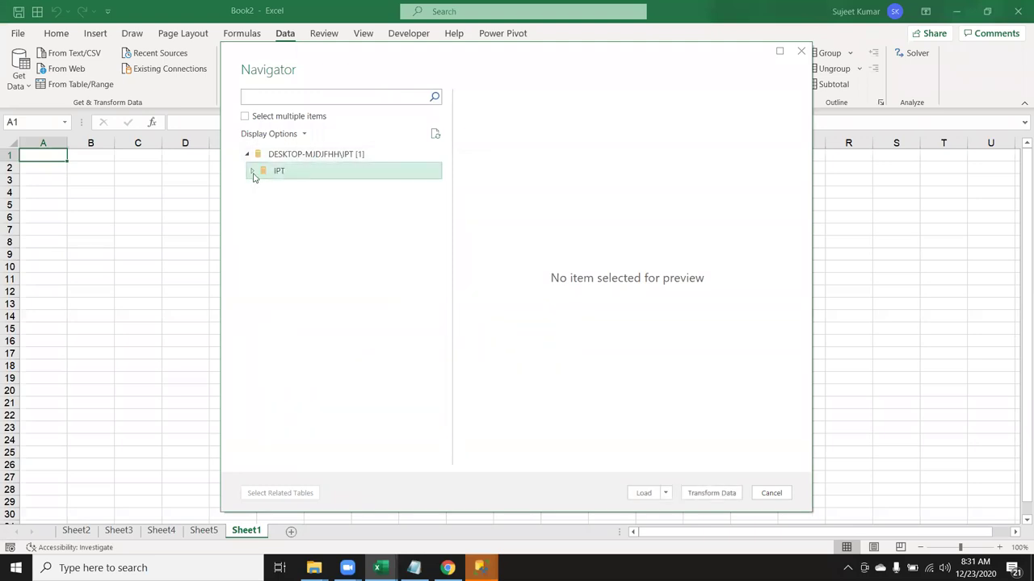
pyautogui.click(252, 175)
pyautogui.click(278, 189)
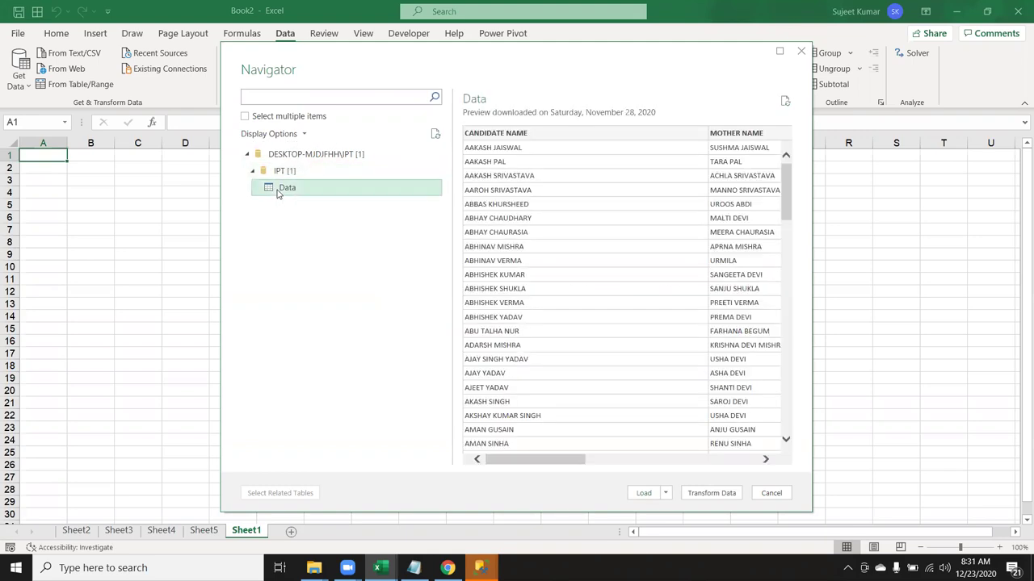
pyautogui.moveTo(542, 459); pyautogui.dragTo(733, 460)
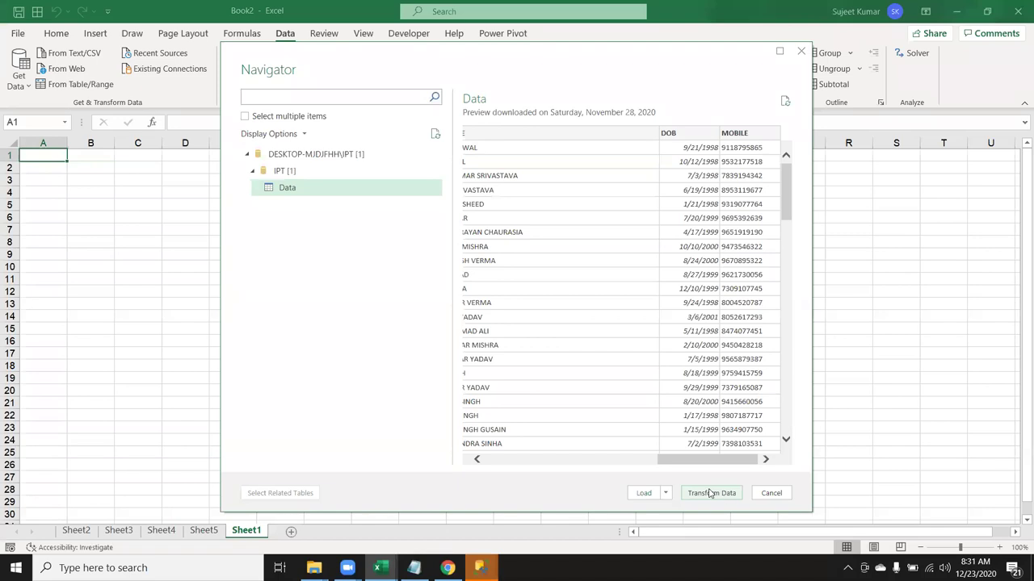
pyautogui.click(646, 493)
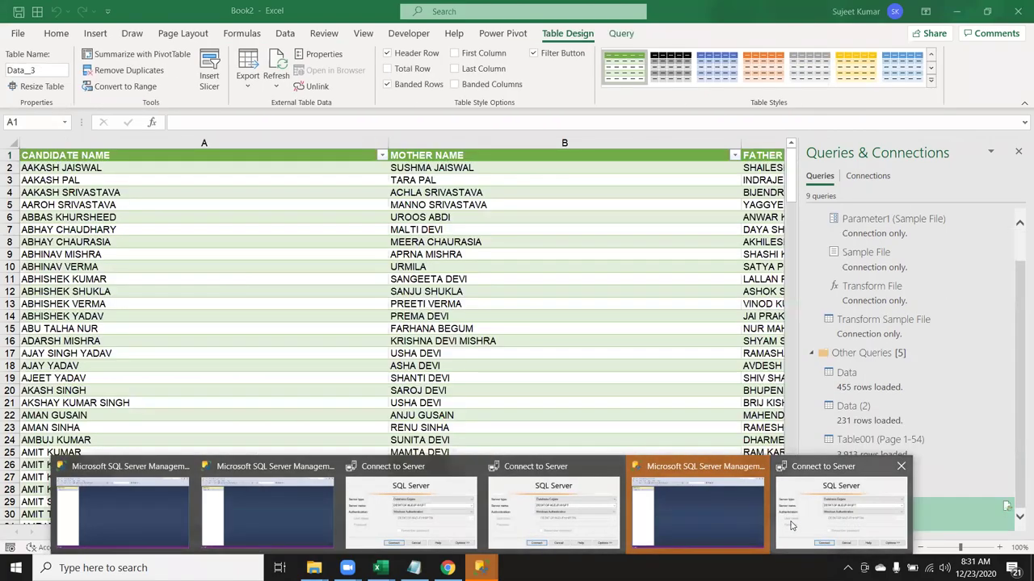
pyautogui.click(678, 517)
# Connect to the server and run Select Top 1000 Rows on the IPT database's dbo.Data table.
pyautogui.click(470, 301)
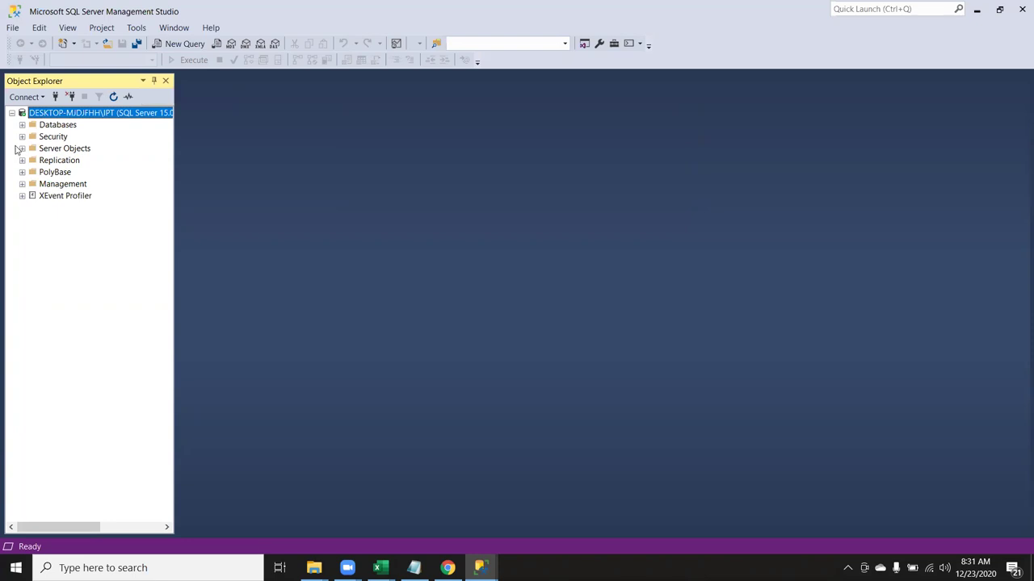
pyautogui.click(23, 125)
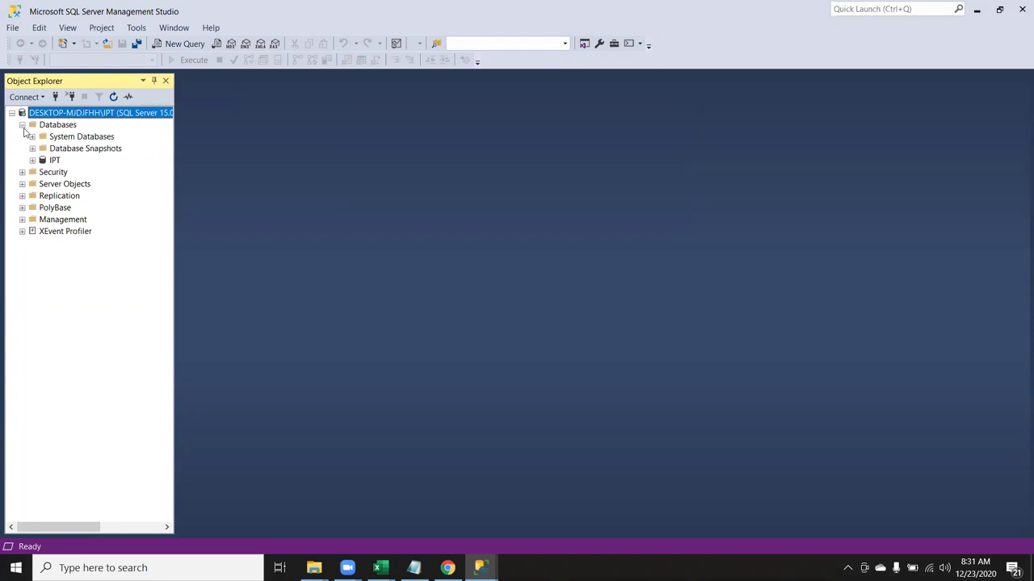
pyautogui.click(33, 161)
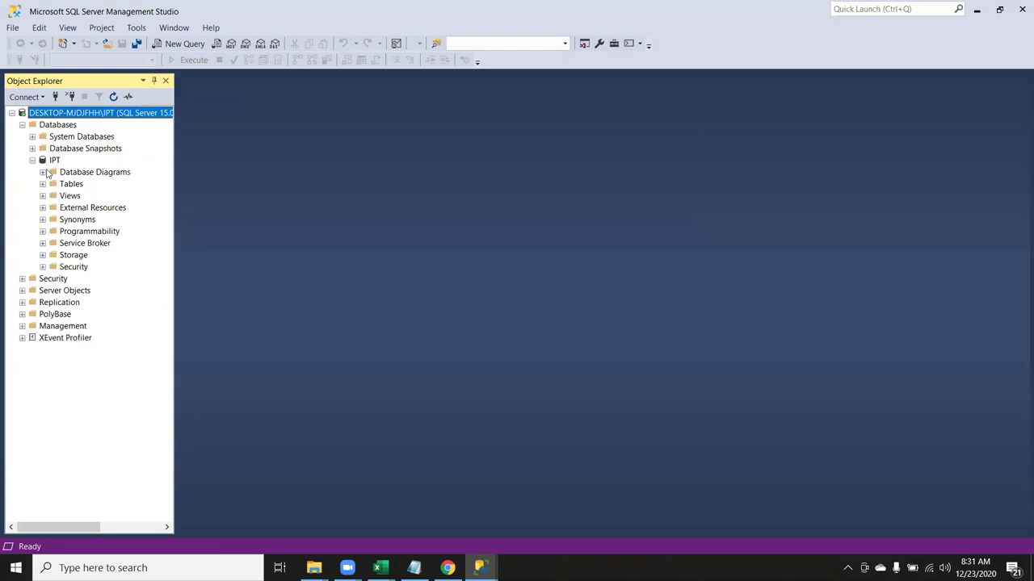
pyautogui.click(43, 184)
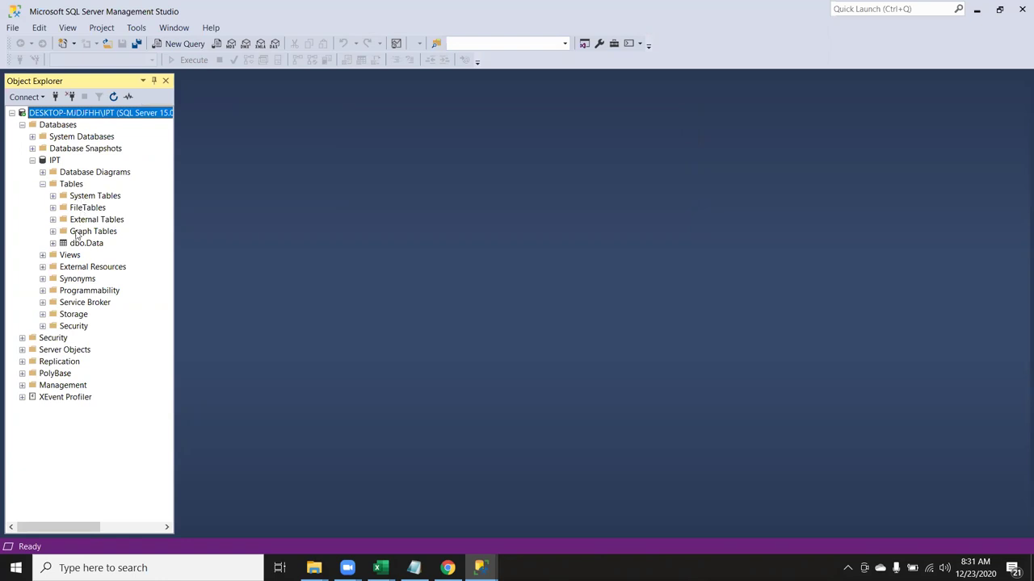
pyautogui.click(52, 243)
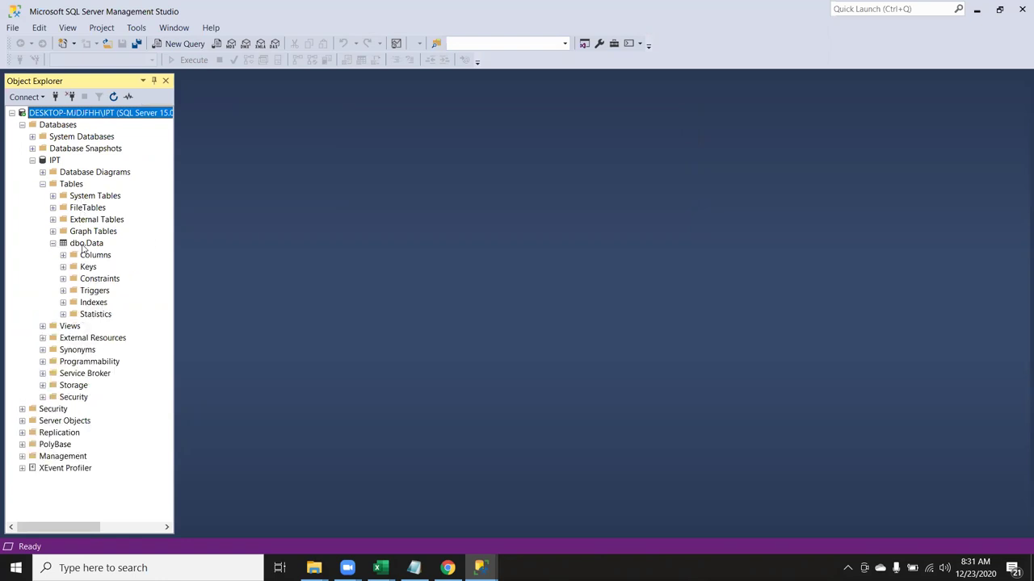
pyautogui.click(83, 245)
pyautogui.rightClick(83, 247)
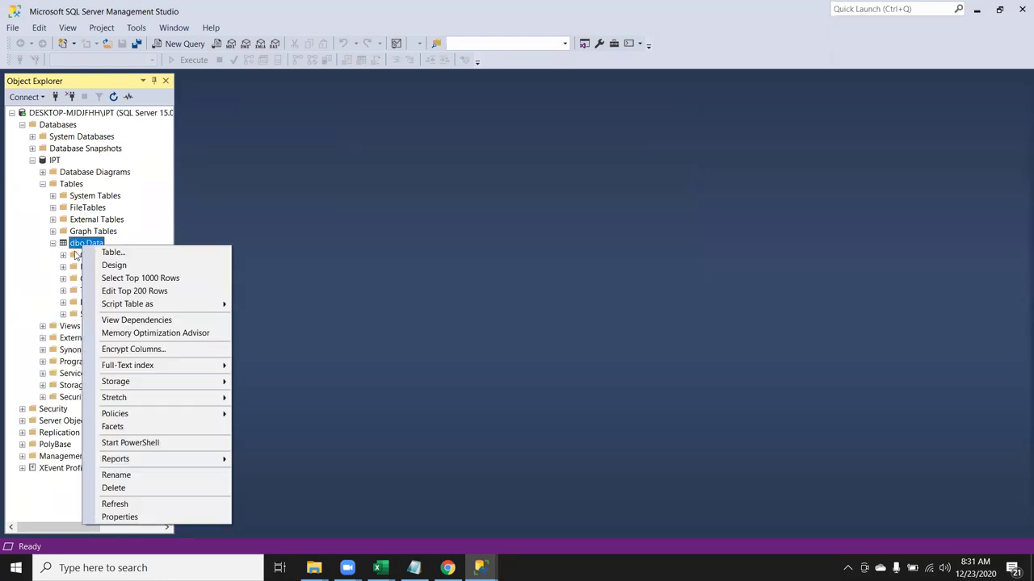
pyautogui.click(134, 283)
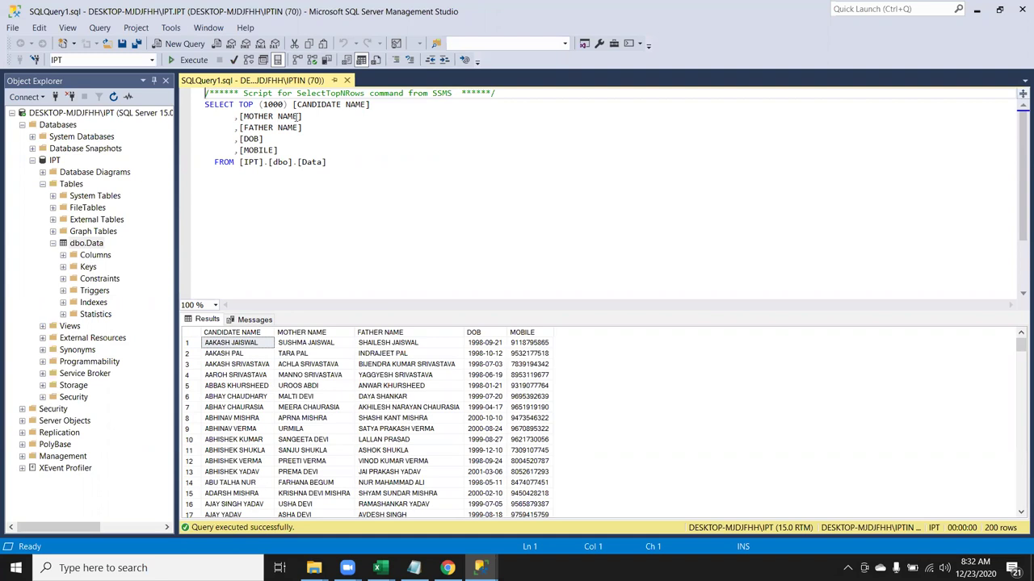
# Remove TOP and the column list so the query reads SELECT * FROM [IPT].[dbo].[Data], then select it.
pyautogui.moveTo(349, 162); pyautogui.dragTo(205, 115)
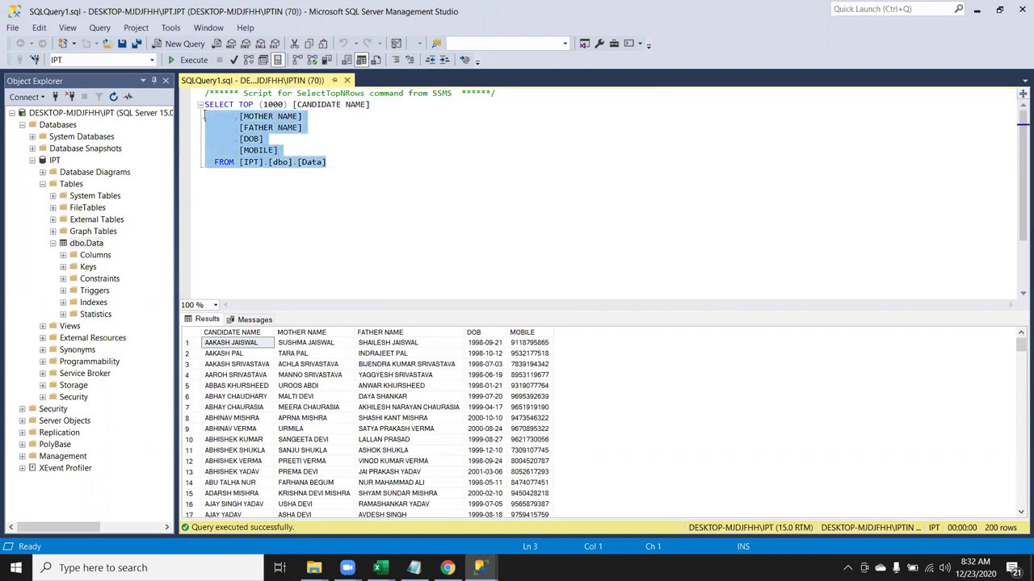
pyautogui.click(472, 169)
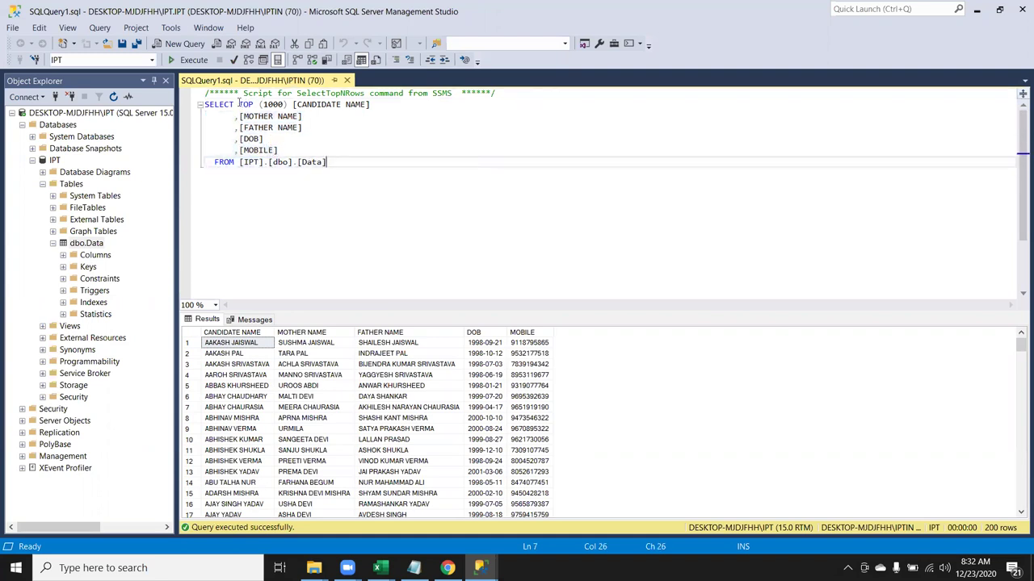
pyautogui.moveTo(239, 104); pyautogui.dragTo(316, 150)
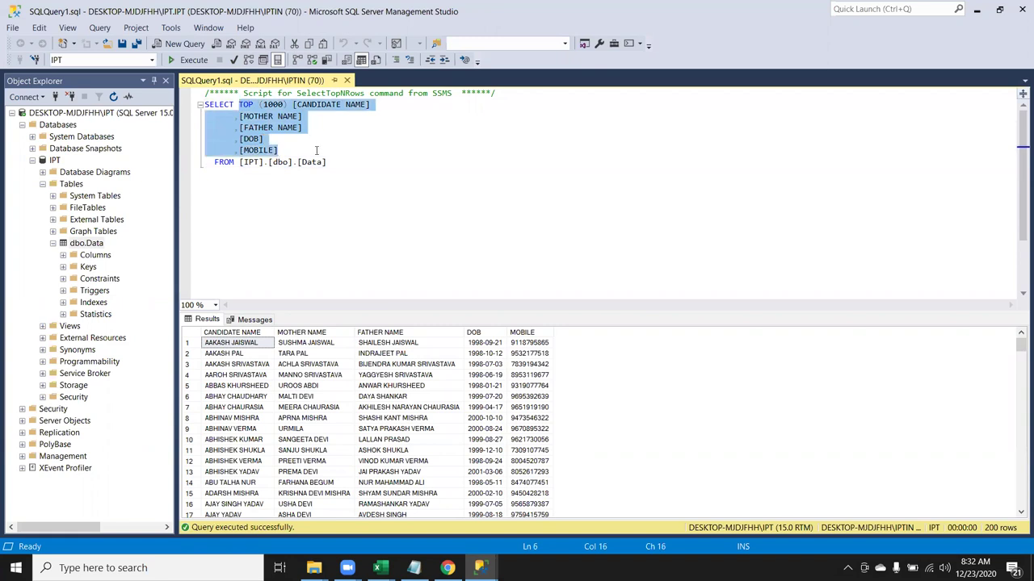
pyautogui.press('Delete')
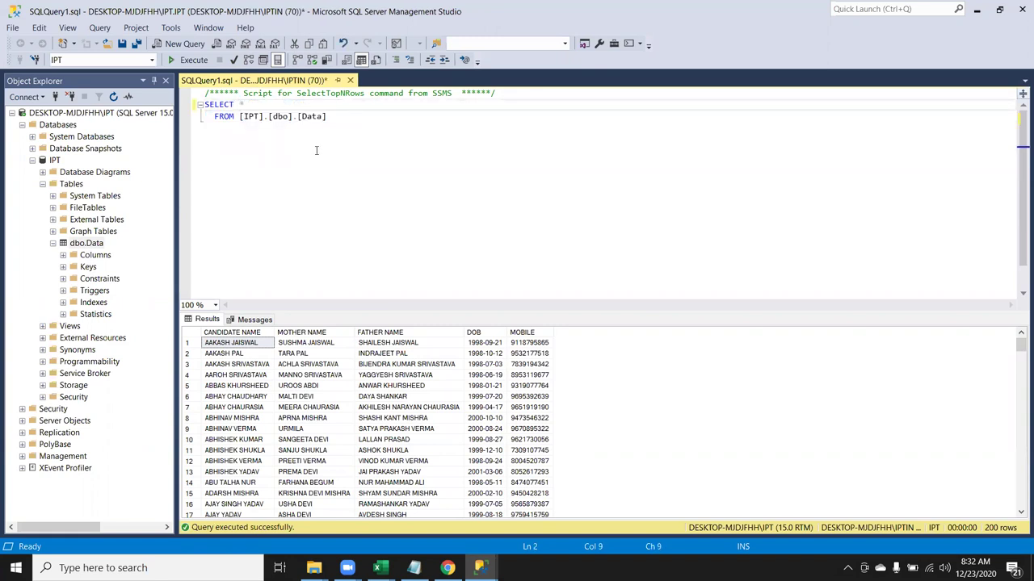
pyautogui.click(347, 127)
pyautogui.moveTo(326, 116); pyautogui.dragTo(205, 105)
pyautogui.hotkey('ctrl', 'c')
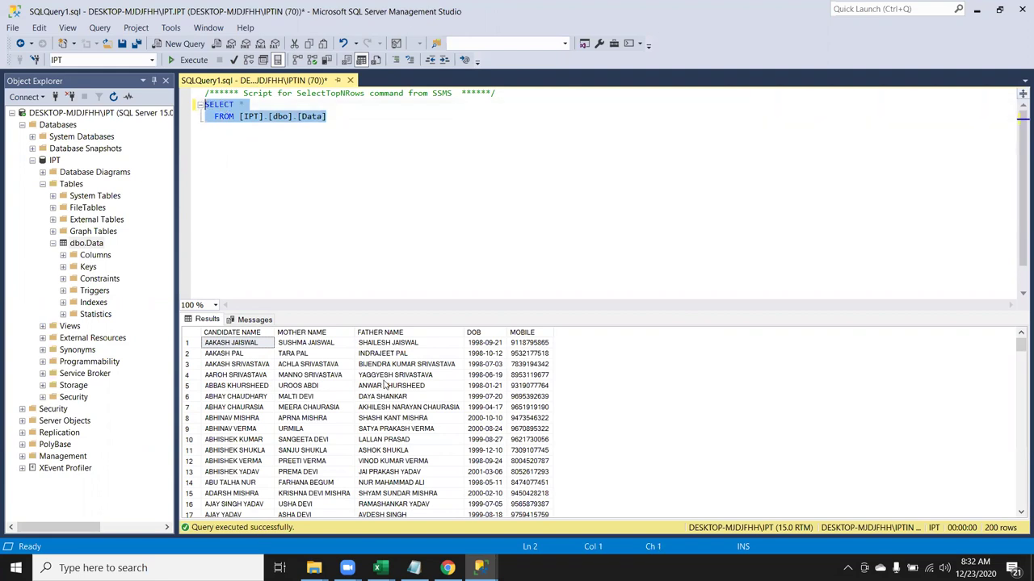
pyautogui.click(480, 568)
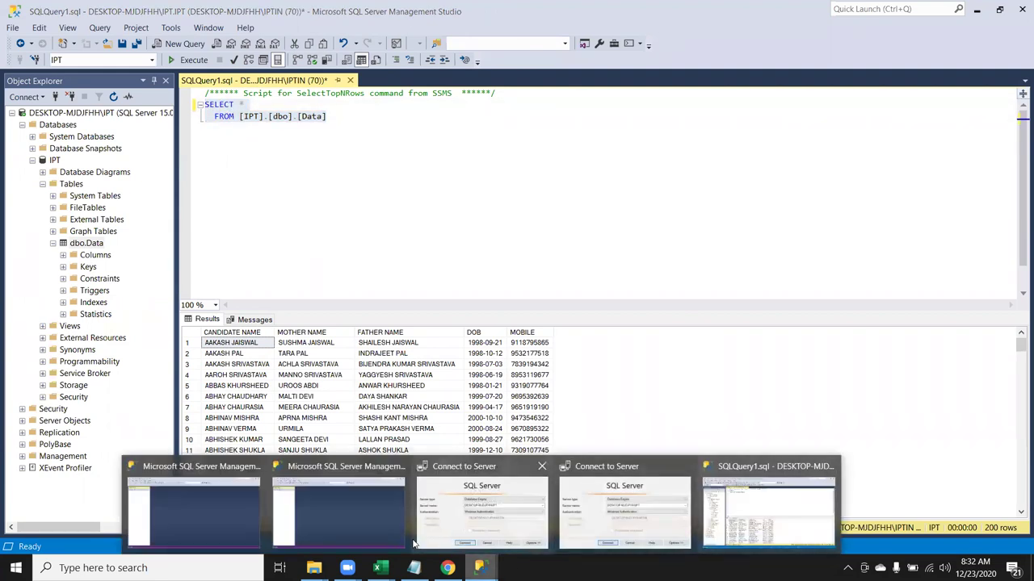
pyautogui.moveTo(378, 568)
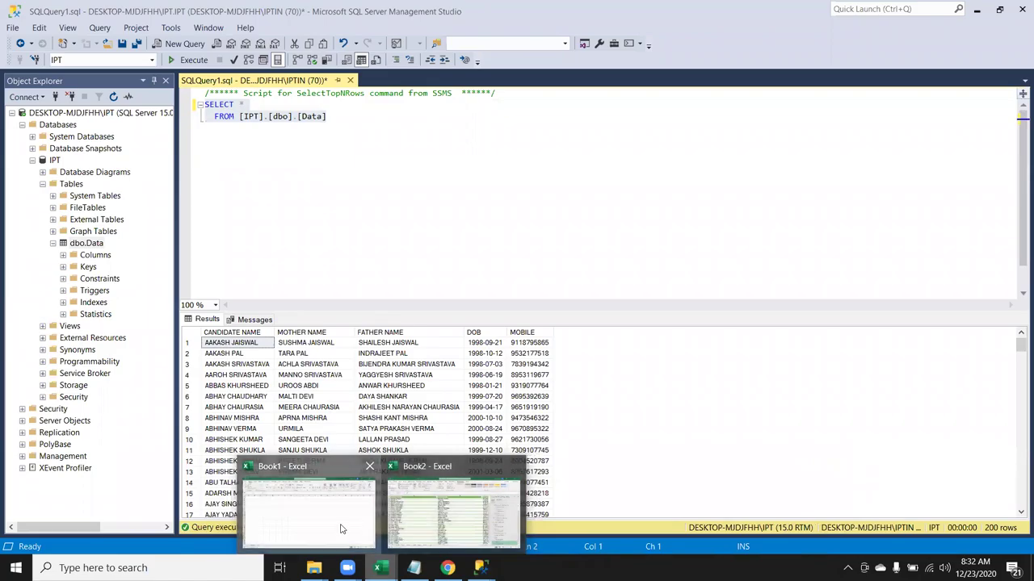
# Switch to the Book2 workbook and its empty Sheet1.
pyautogui.click(341, 530)
pyautogui.click(171, 255)
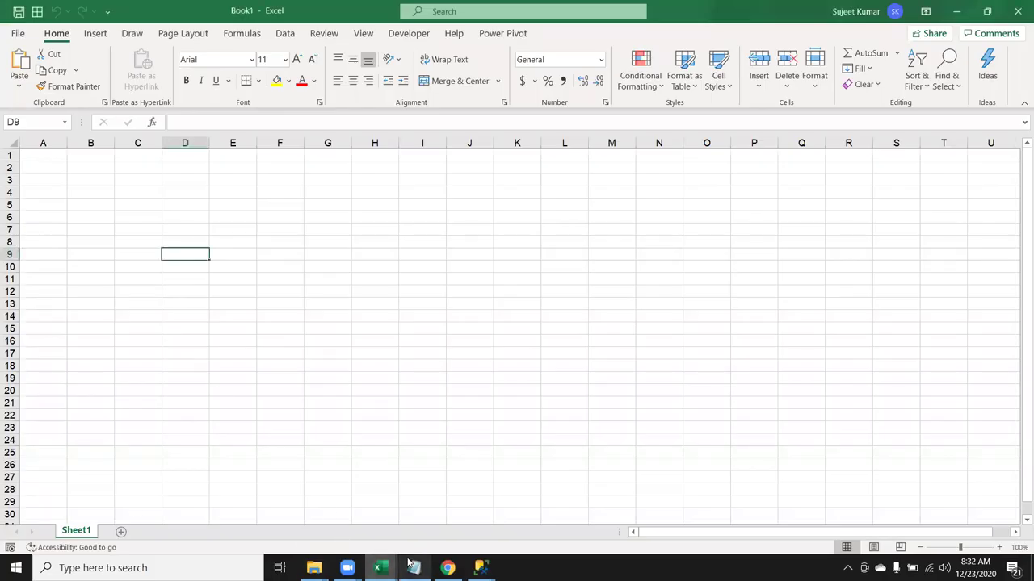
pyautogui.click(377, 567)
pyautogui.click(423, 534)
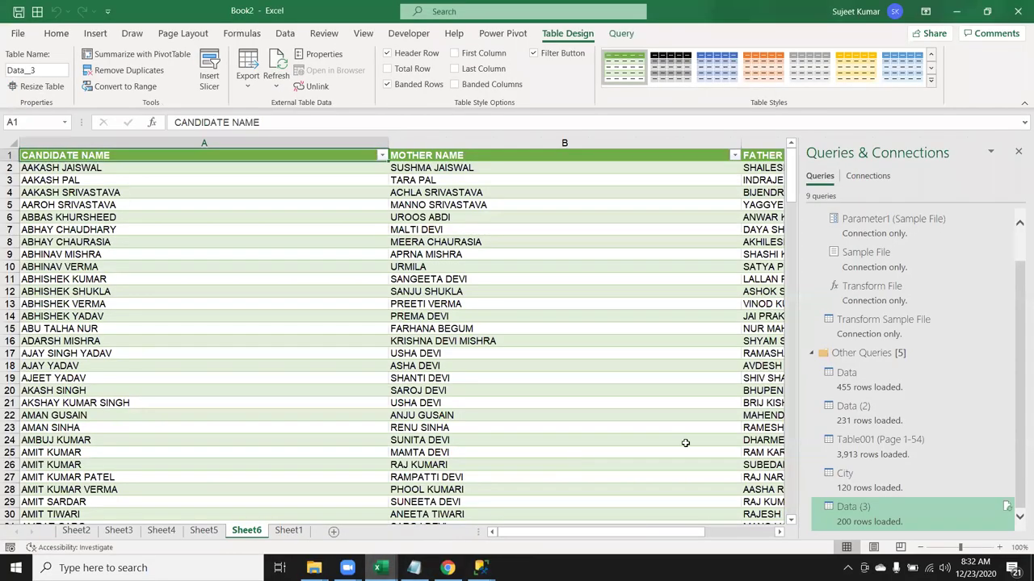
pyautogui.click(287, 530)
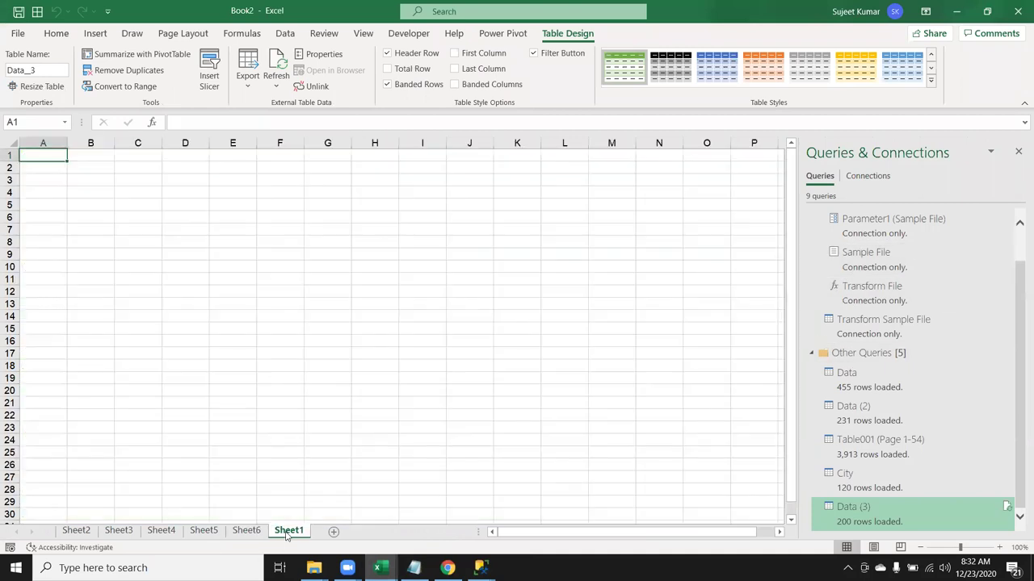
# Start a From SQL Server Database import and paste SELECT * FROM [IPT].[dbo].[Data] as the SQL statement.
pyautogui.click(284, 33)
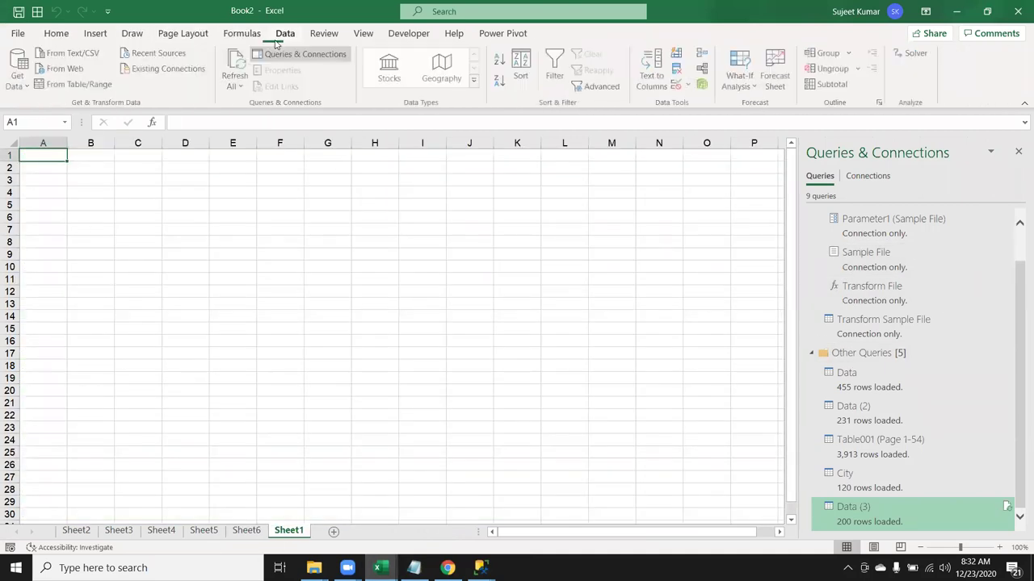
pyautogui.click(16, 81)
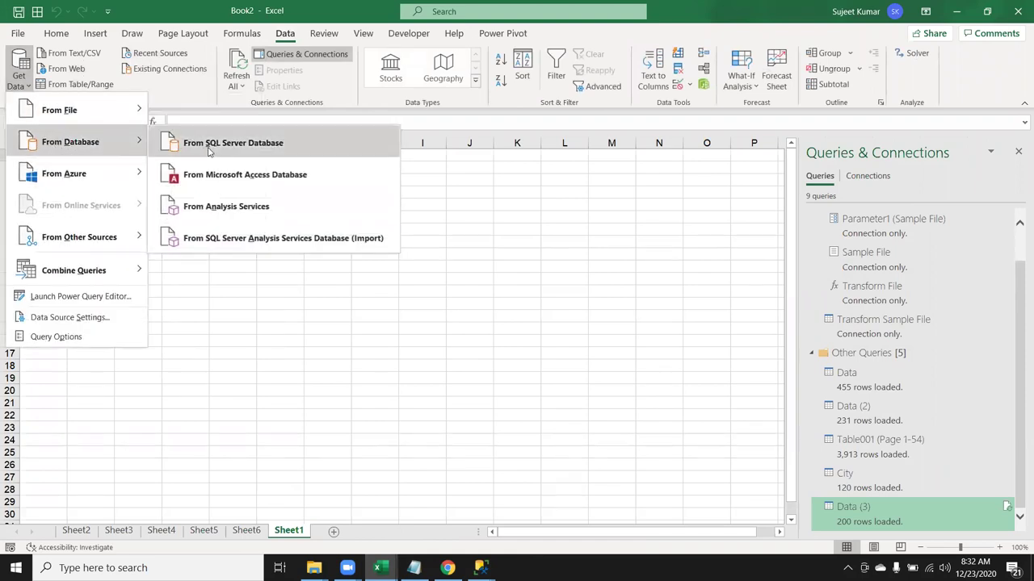
pyautogui.moveTo(71, 142)
pyautogui.click(209, 149)
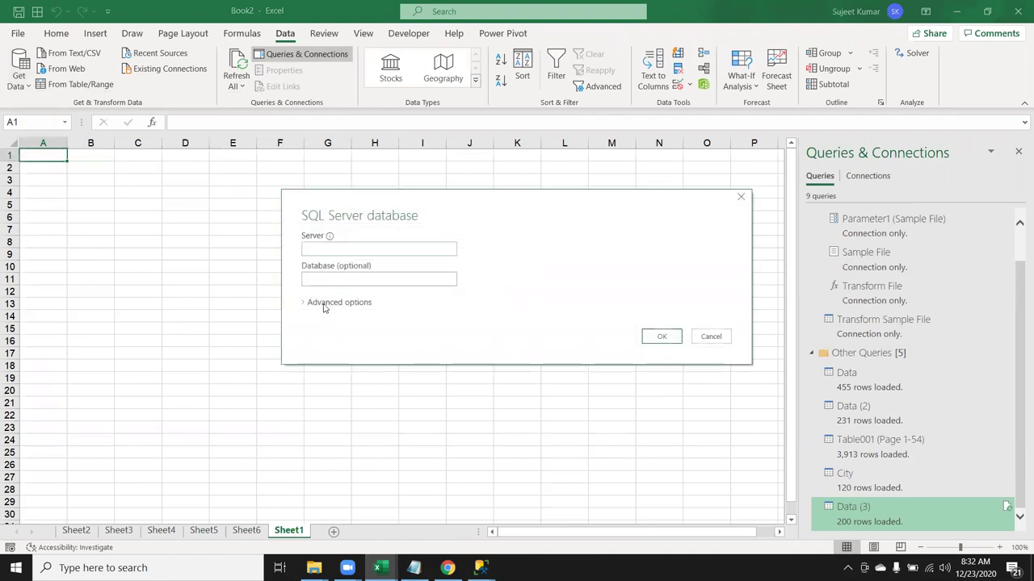
pyautogui.click(326, 306)
pyautogui.click(332, 364)
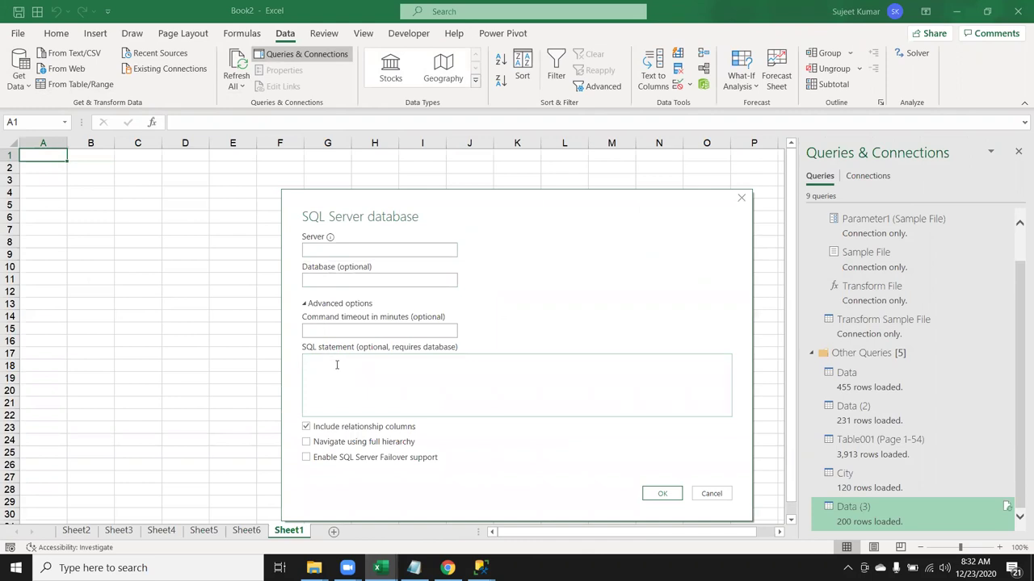
pyautogui.hotkey('ctrl', 'v')
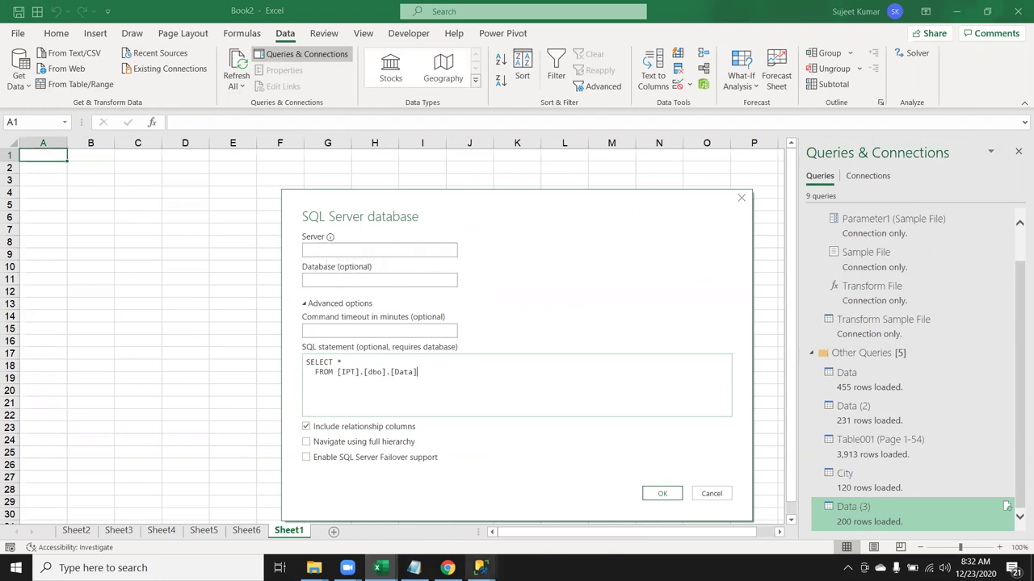
# Visit Management Studio's connection window, then return to Excel's SQL Server database dialog.
pyautogui.click(480, 568)
pyautogui.moveTo(479, 568)
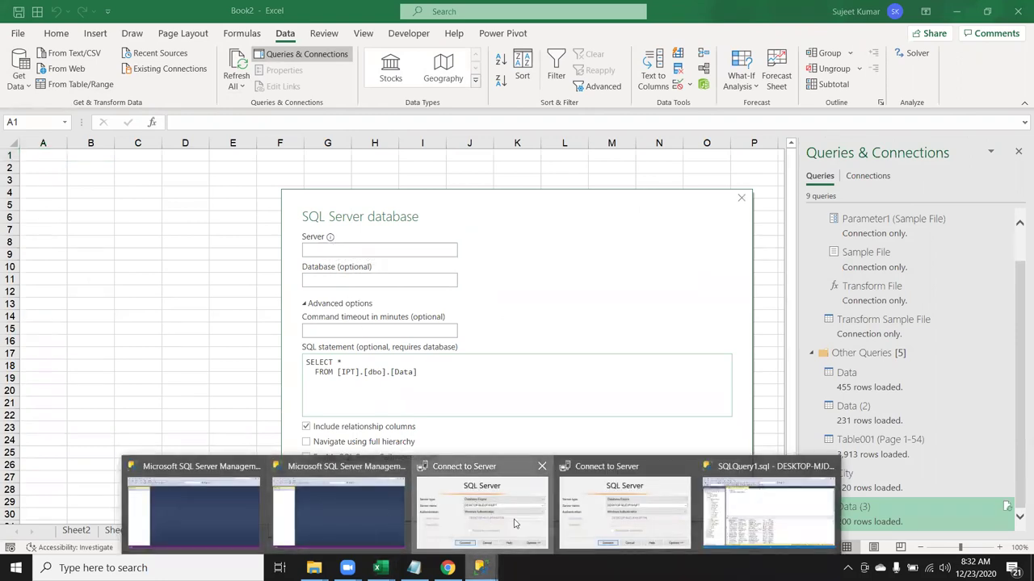
pyautogui.click(515, 521)
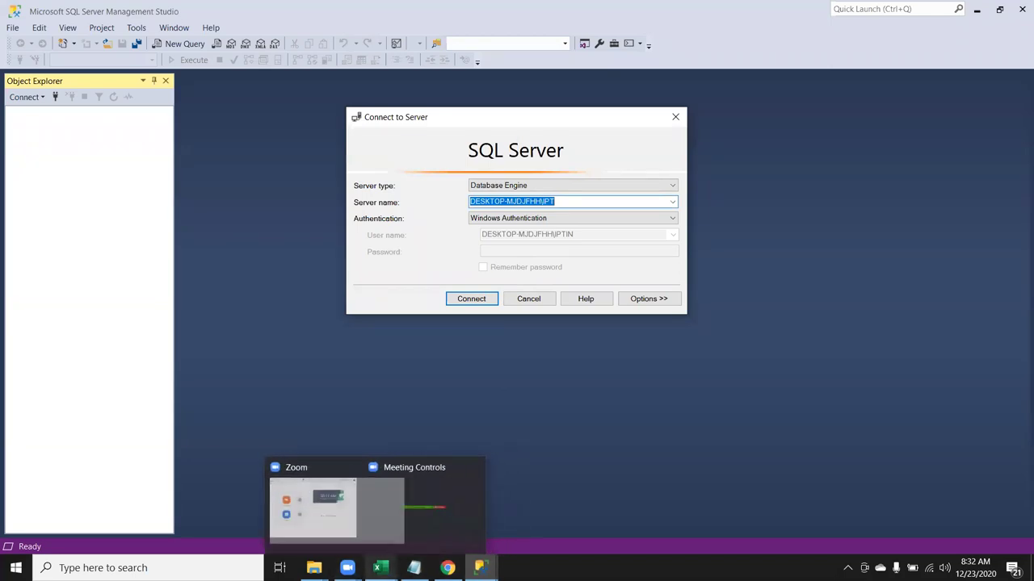
pyautogui.click(380, 568)
pyautogui.click(440, 535)
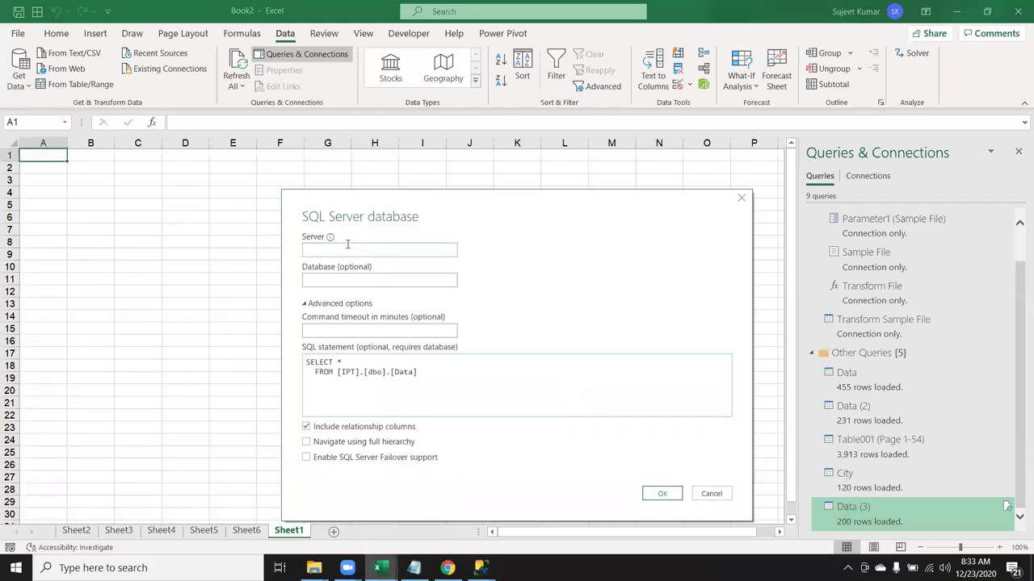
# Paste the server name, enter the IPT database, connect, and load the preview as Query1 on a new sheet.
pyautogui.write('DESKTOP-MJDJFHH\\IPT')
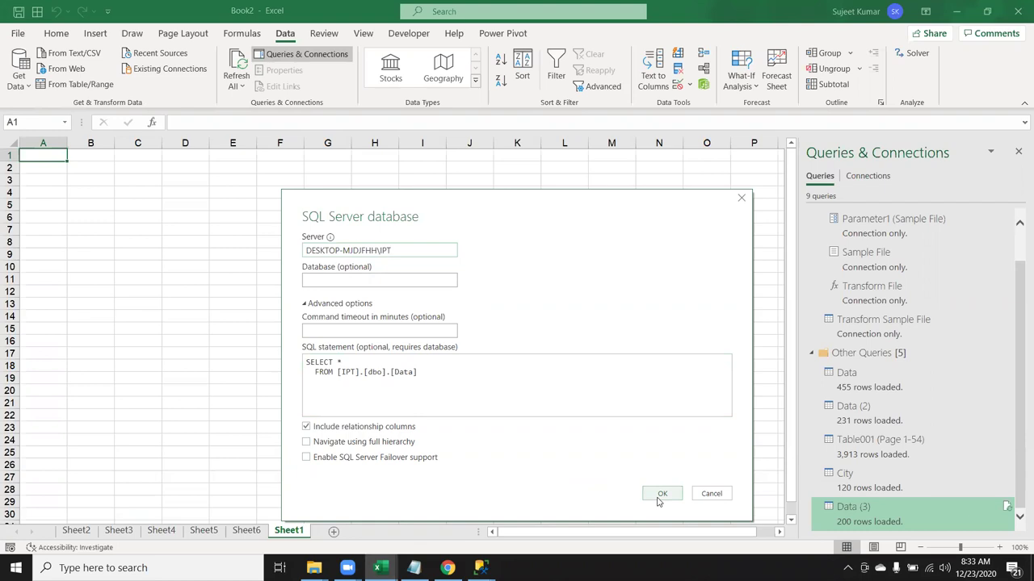
pyautogui.click(658, 500)
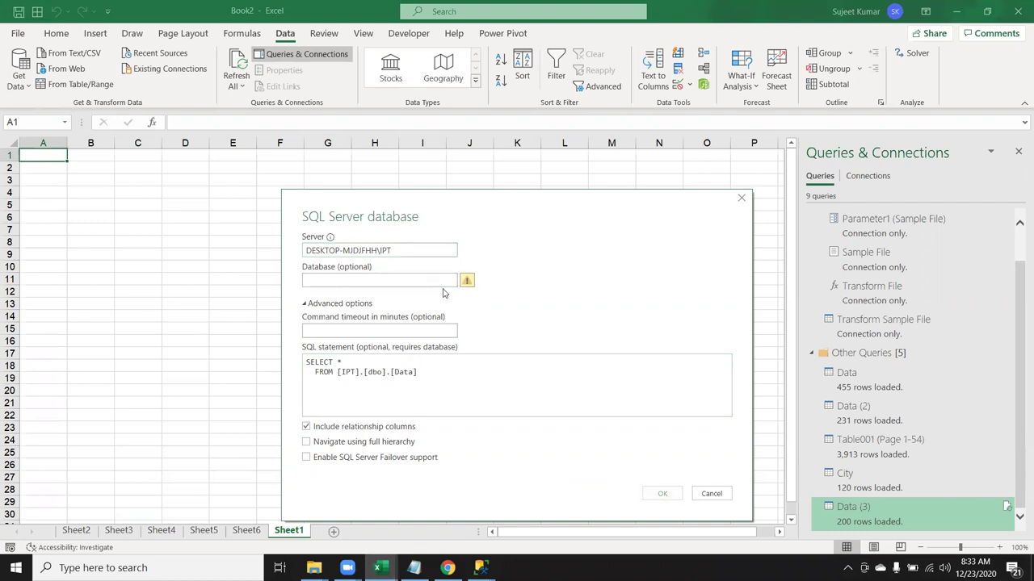
pyautogui.click(398, 279)
pyautogui.write('IPY')
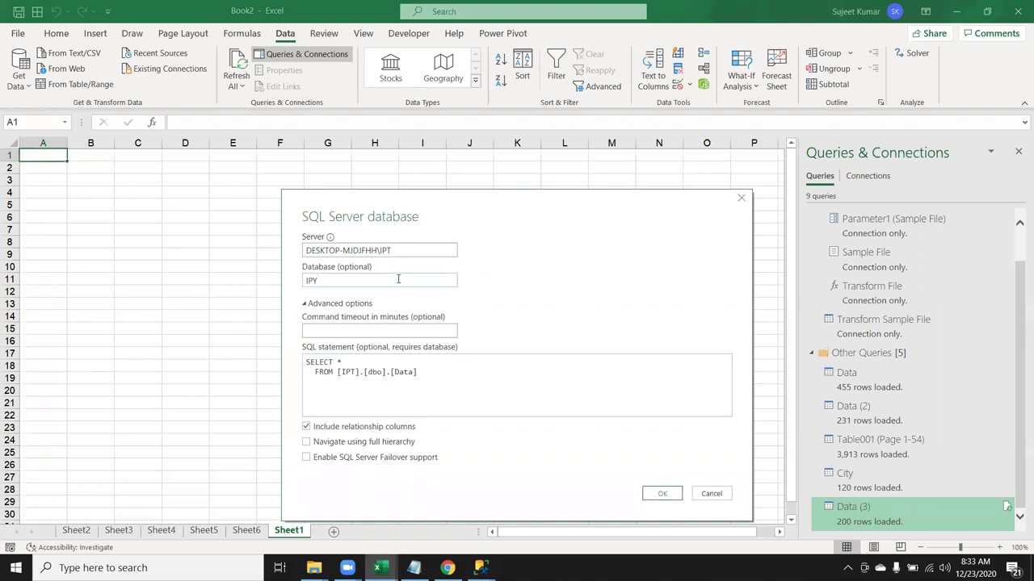
pyautogui.write('T')
pyautogui.click(657, 496)
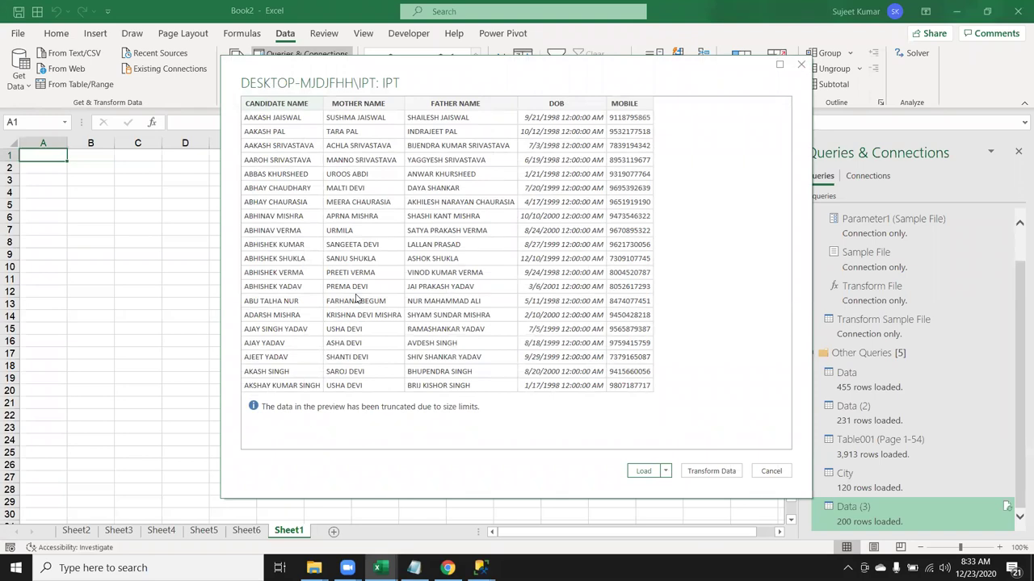
pyautogui.click(646, 475)
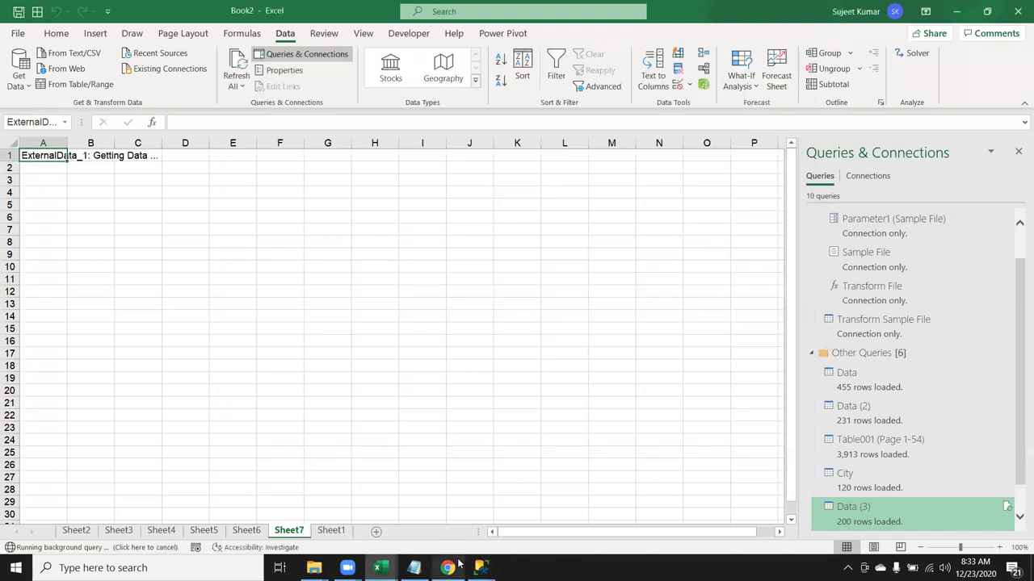
pyautogui.moveTo(479, 567)
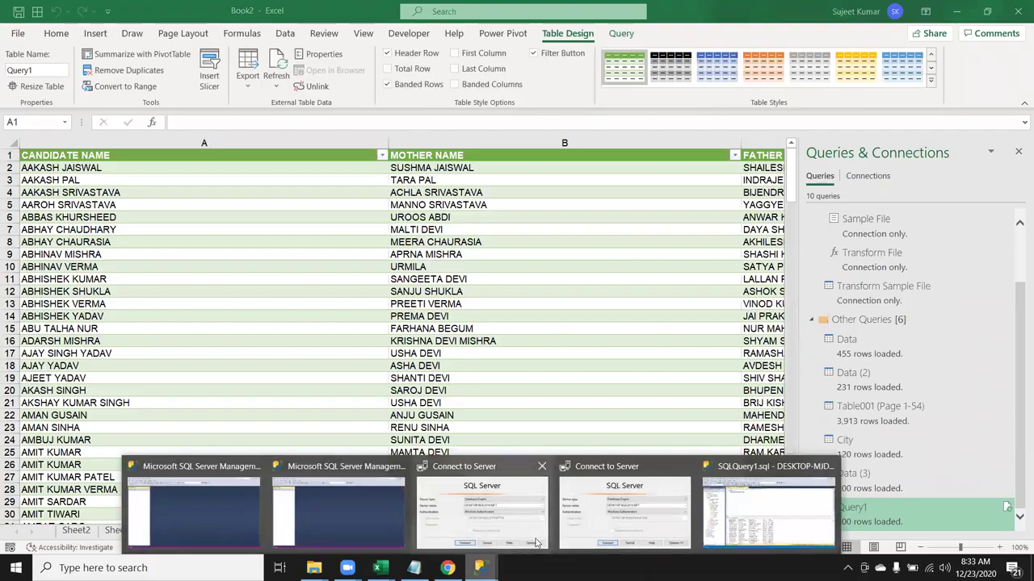
# Back in the query window, start replacing the * after SELECT with a column name.
pyautogui.click(585, 462)
pyautogui.moveTo(204, 104); pyautogui.dragTo(264, 179)
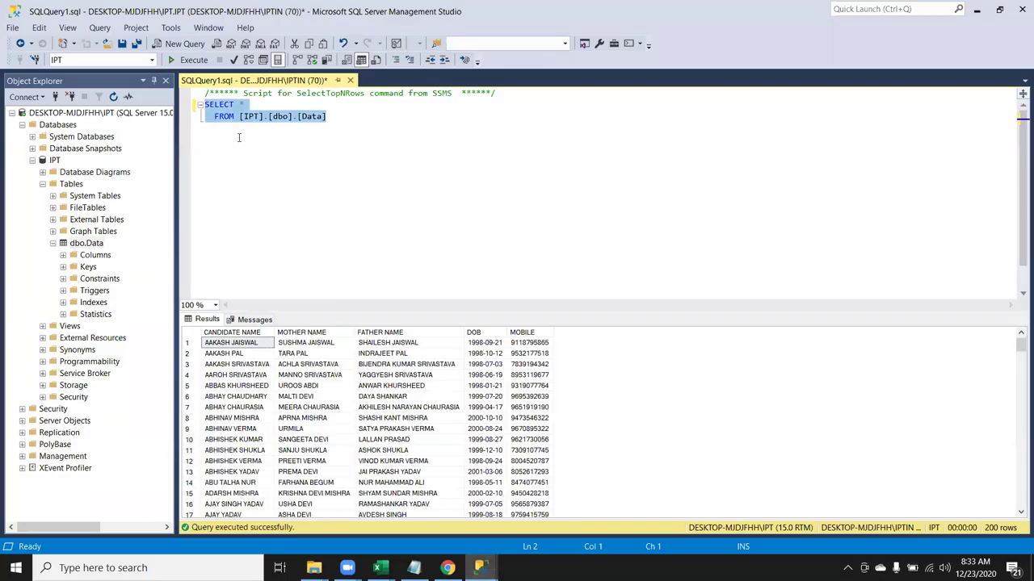
pyautogui.click(238, 137)
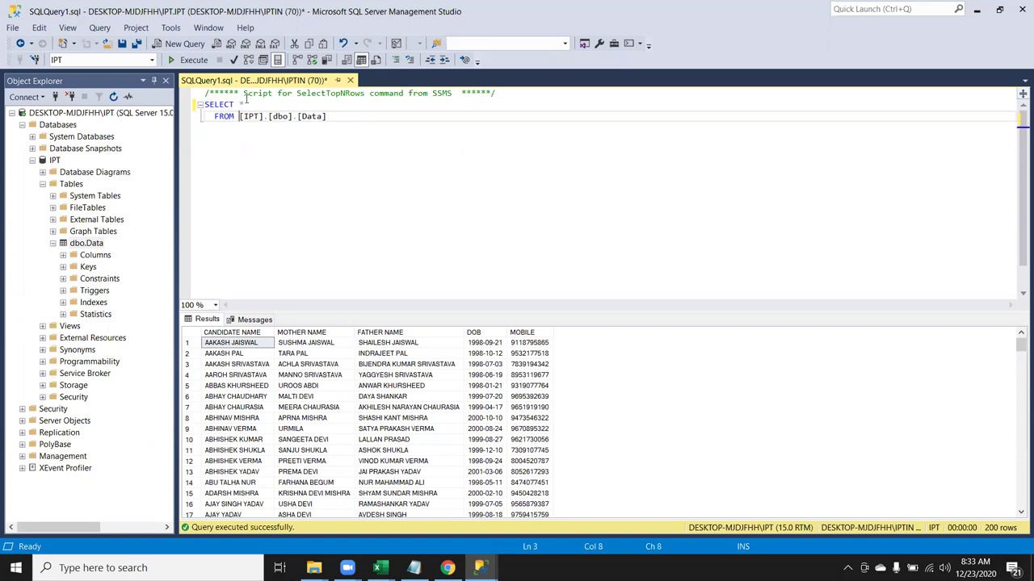
pyautogui.click(245, 104)
pyautogui.doubleClick(243, 104)
pyautogui.press('BackSpace')
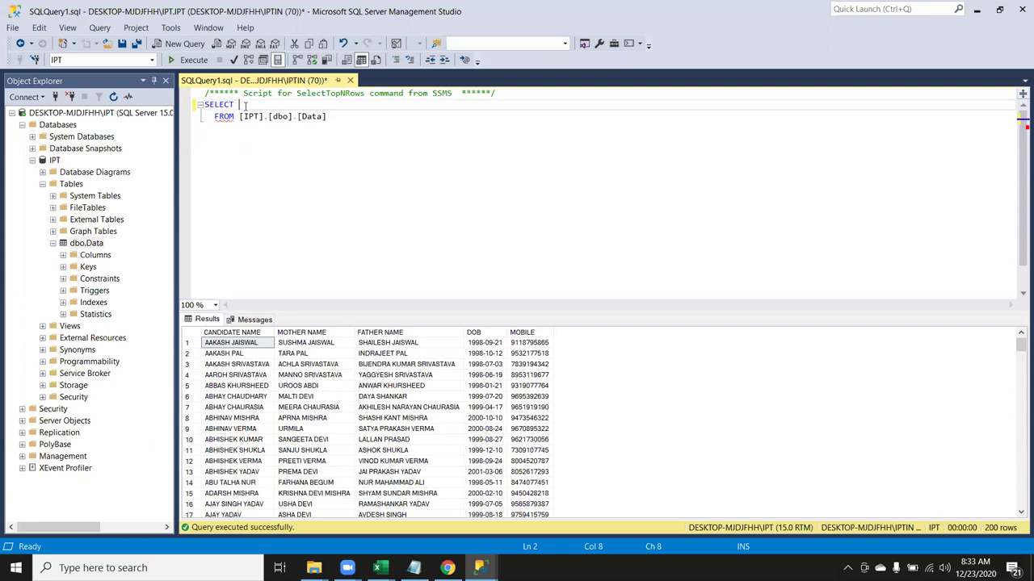
pyautogui.write('[')
pyautogui.write('ca')
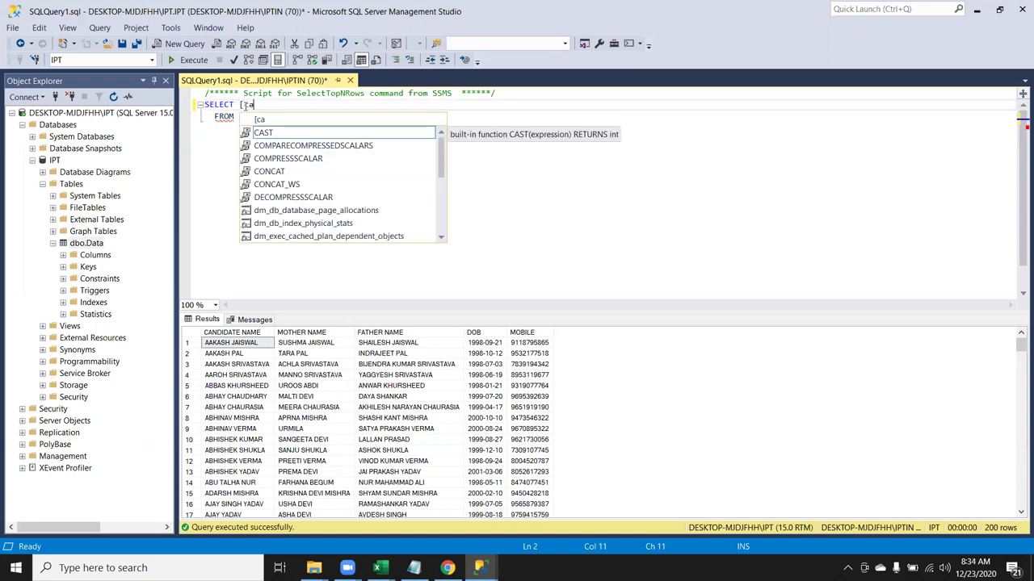
pyautogui.write('ndi')
pyautogui.press('Down')
pyautogui.press('Down')
pyautogui.press('Down')
pyautogui.press('Down')
pyautogui.press('Down')
pyautogui.press('Down')
pyautogui.press('Down')
pyautogui.press('Down')
pyautogui.press('Down')
pyautogui.press('Up')
pyautogui.press('Up')
pyautogui.press('Up')
pyautogui.press('Up')
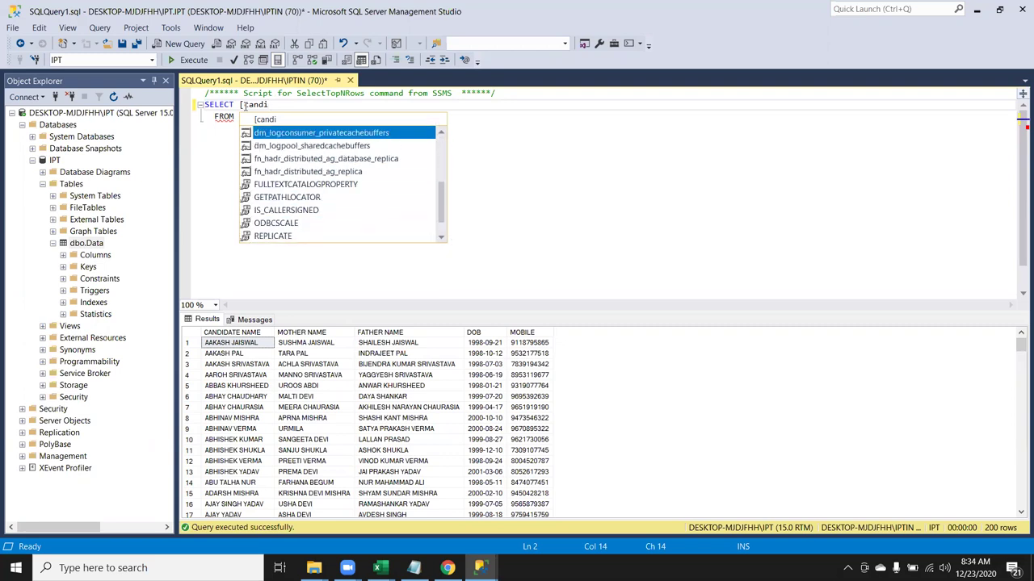
pyautogui.press('Up')
pyautogui.press('Up')
pyautogui.press('Up')
pyautogui.press('BackSpace')
pyautogui.press('BackSpace')
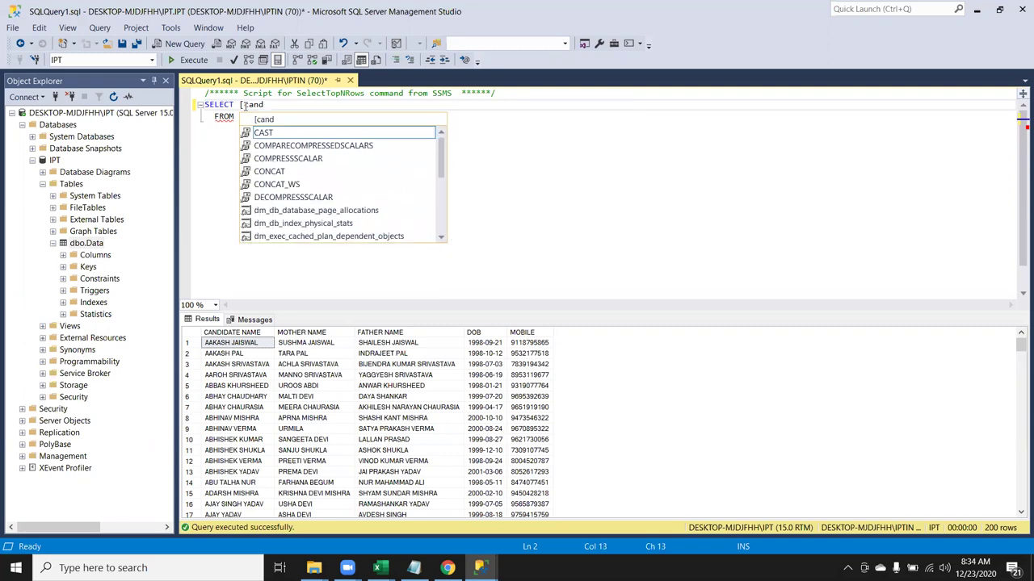
pyautogui.press('BackSpace')
pyautogui.press('BackSpace')
pyautogui.press('BackSpace')
pyautogui.press('BackSpace')
pyautogui.write('ca')
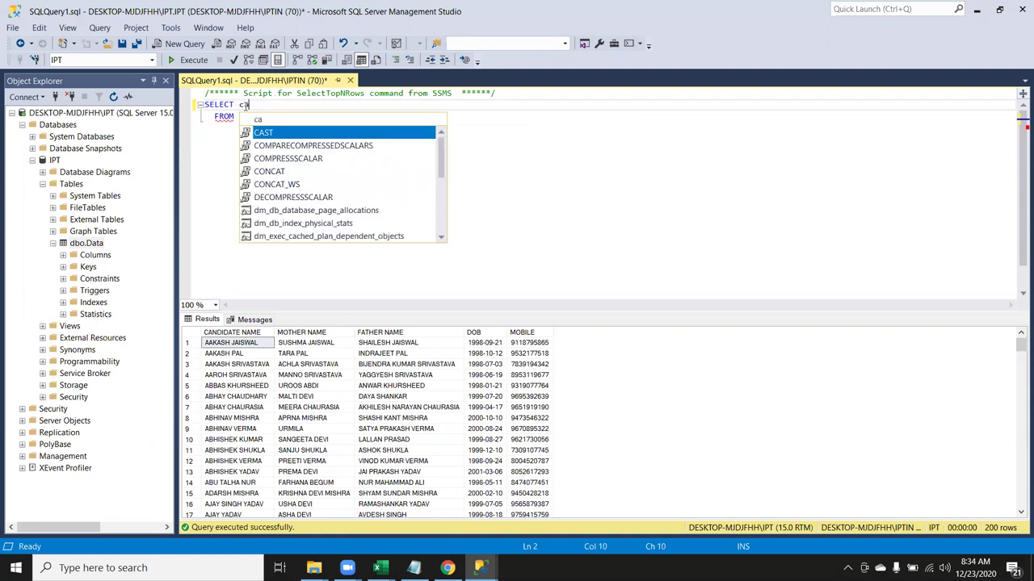
pyautogui.press('BackSpace')
pyautogui.press('BackSpace')
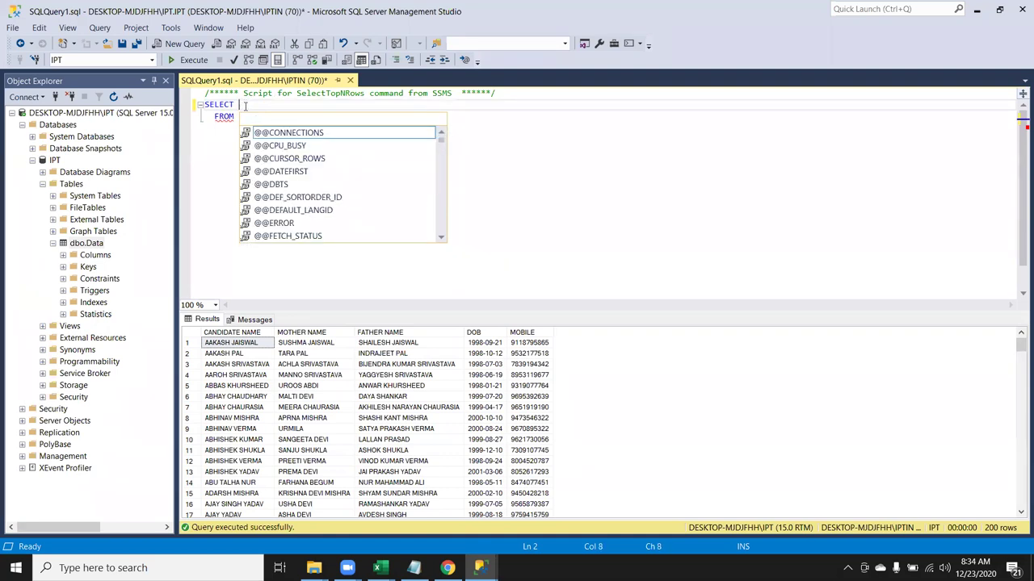
pyautogui.write('*')
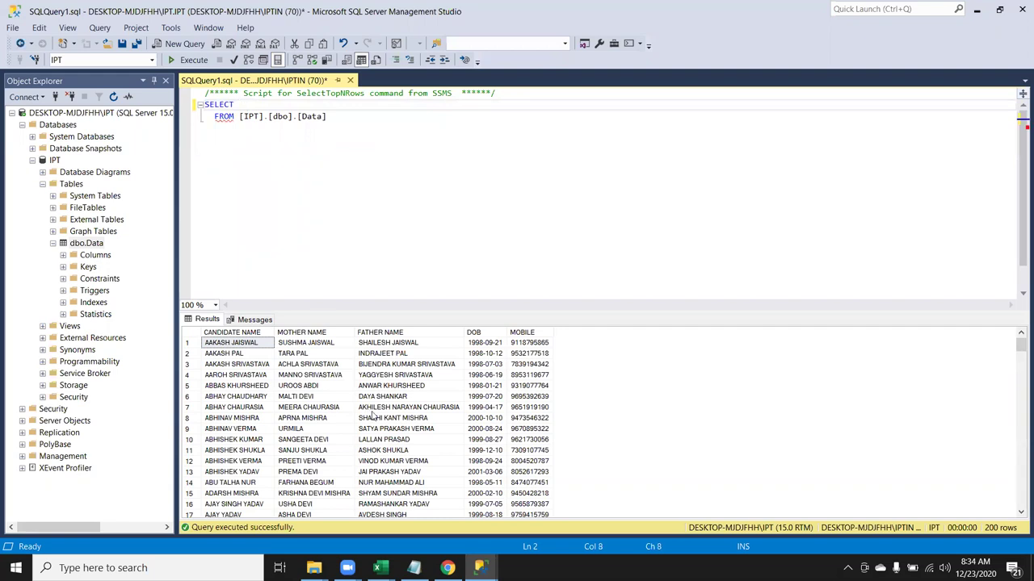
# Write the column list [CANDIDATE NAME],DOB,MOBILE into the SELECT statement.
pyautogui.write('CA')
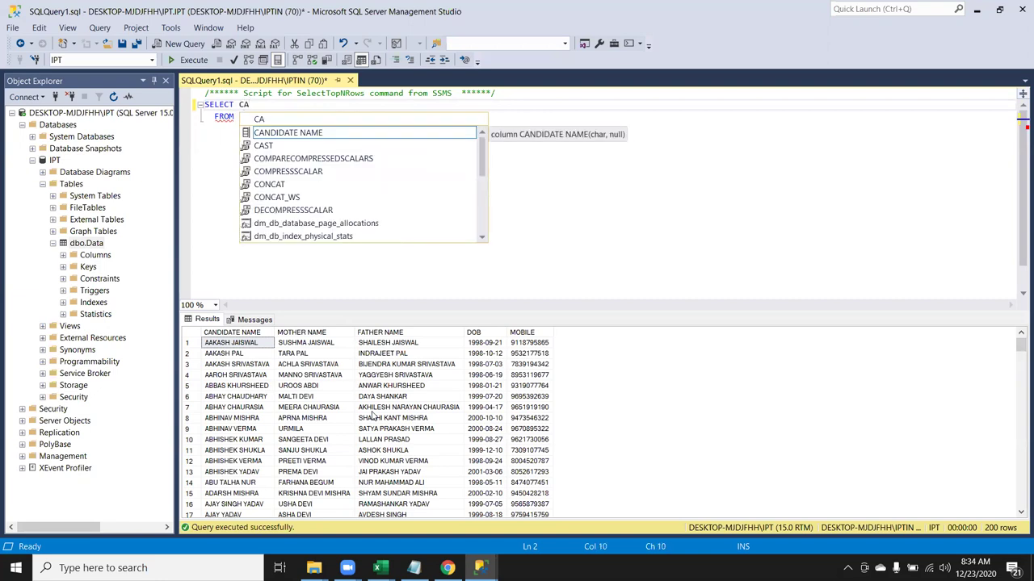
pyautogui.write('NDIDATE')
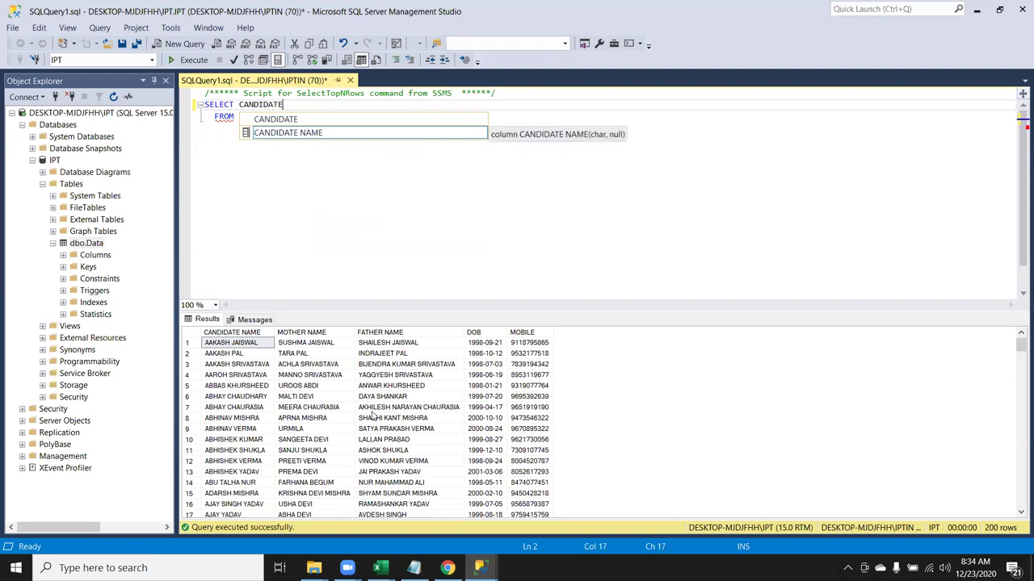
pyautogui.write(' N')
pyautogui.press('BackSpace')
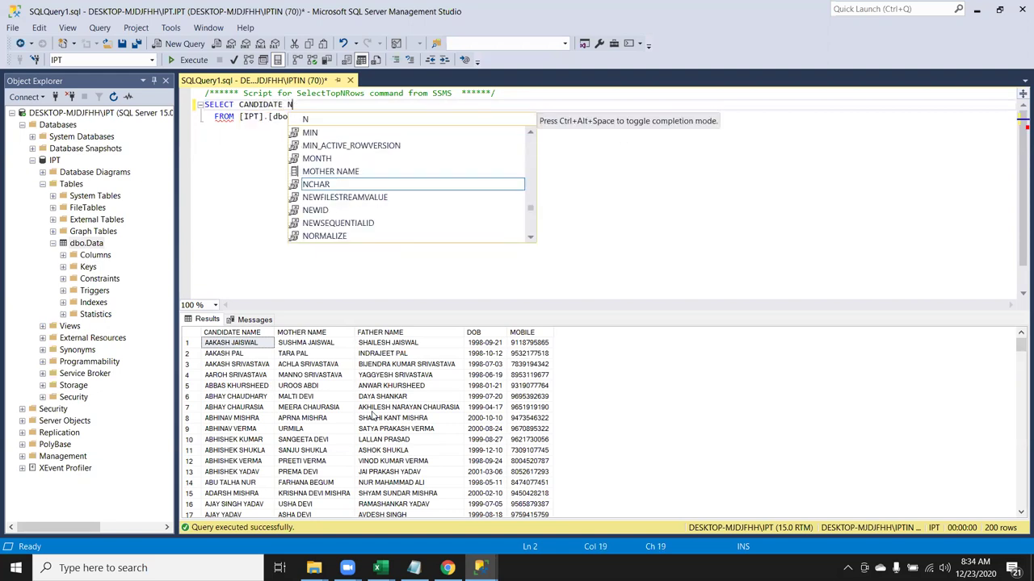
pyautogui.press('Escape')
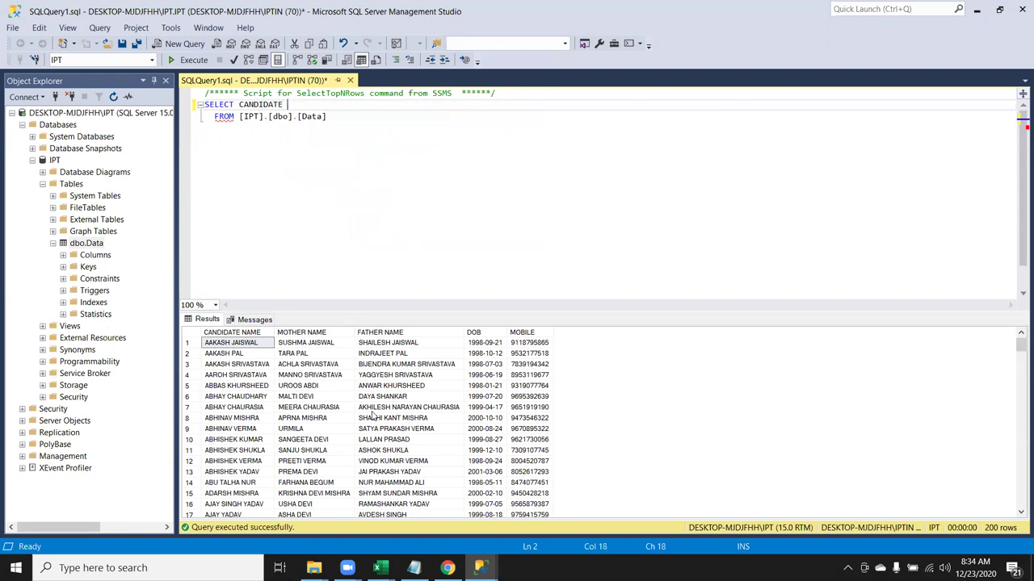
pyautogui.write('NAME')
pyautogui.click(239, 104)
pyautogui.write('[')
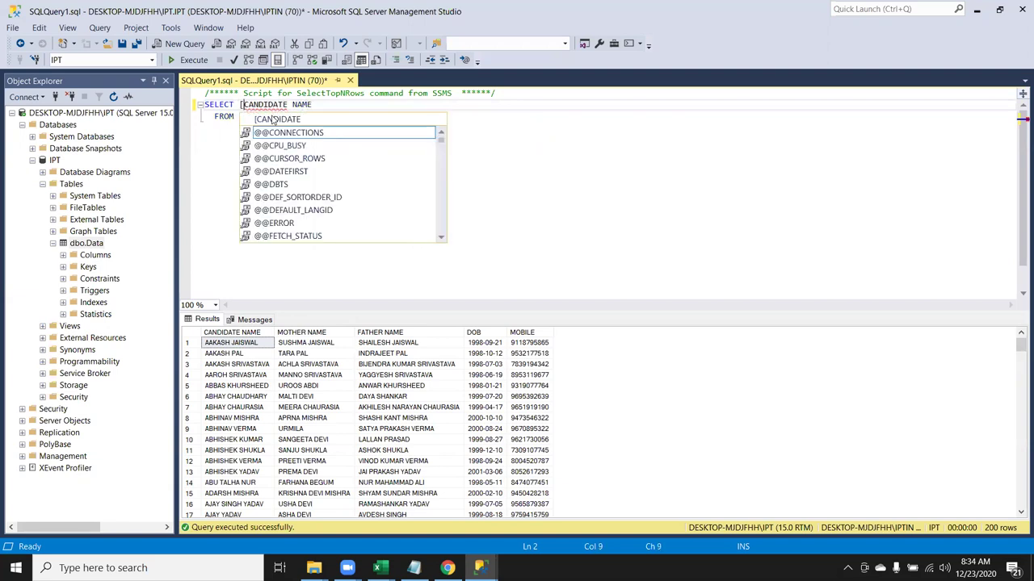
pyautogui.click(321, 105)
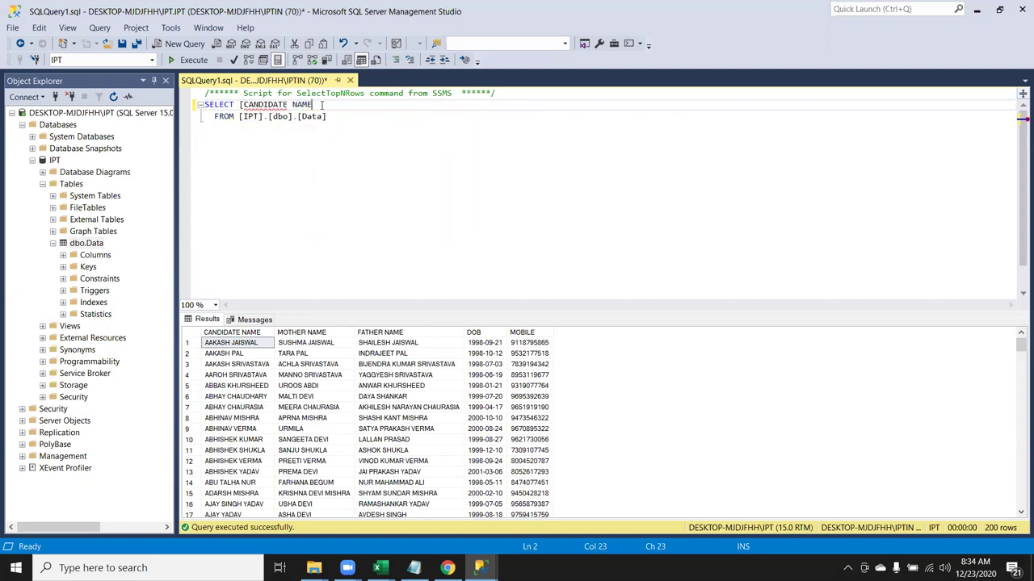
pyautogui.write(']')
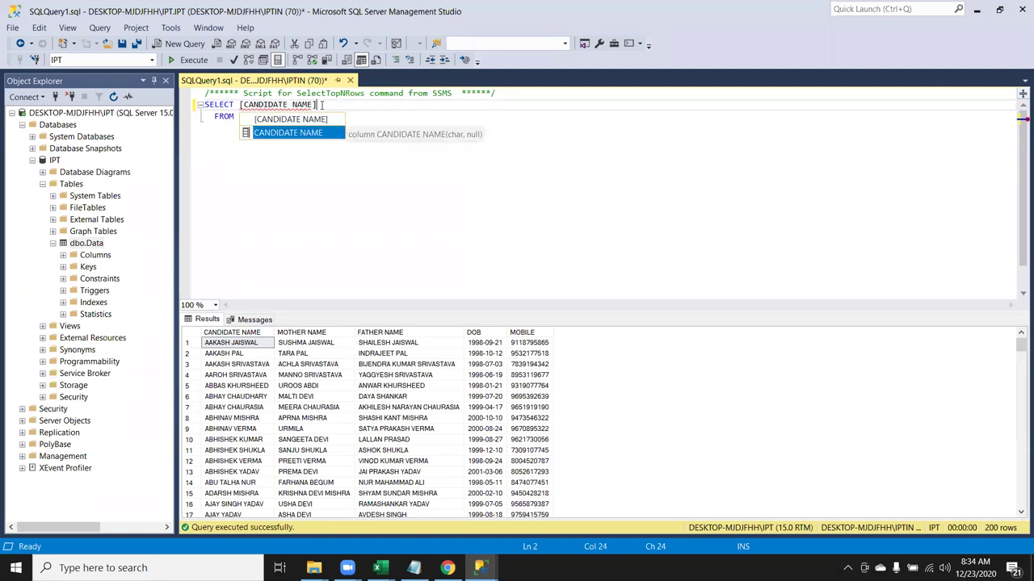
pyautogui.press('Escape')
pyautogui.write(',')
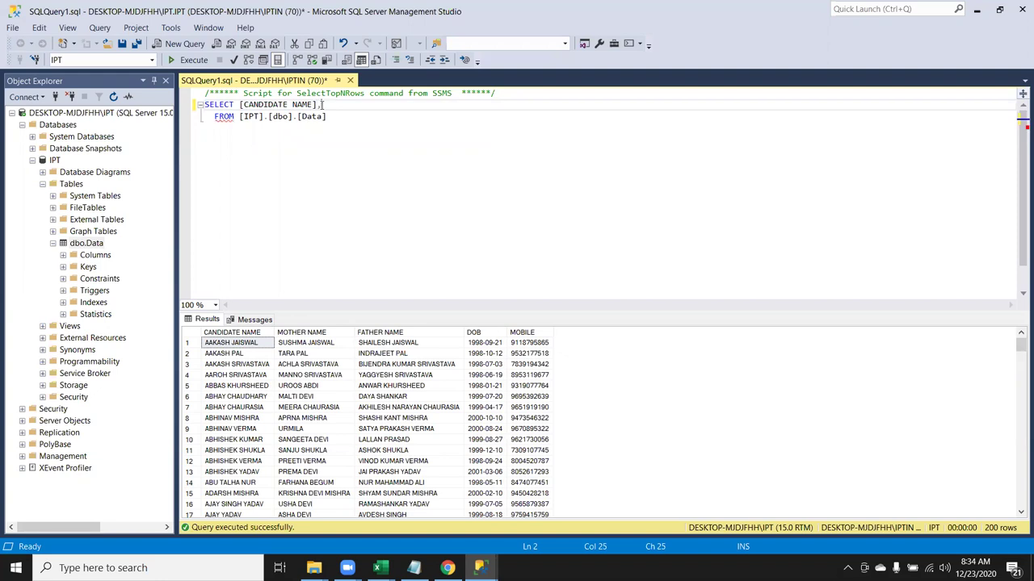
pyautogui.write('DOB')
pyautogui.press('Escape')
pyautogui.write('MOB')
pyautogui.press('Tab')
# Execute the three-column query and switch back to Excel.
pyautogui.moveTo(326, 116)
pyautogui.mouseDown()
pyautogui.moveTo(206, 93)
pyautogui.moveTo(205, 104)
pyautogui.mouseUp()
pyautogui.hotkey('ctrl', 'c')
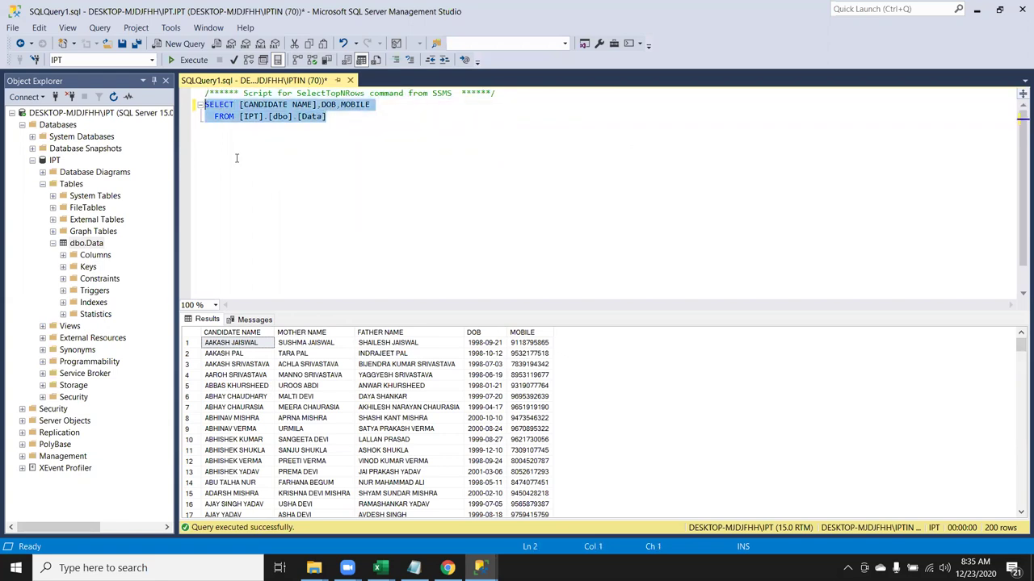
pyautogui.click(190, 59)
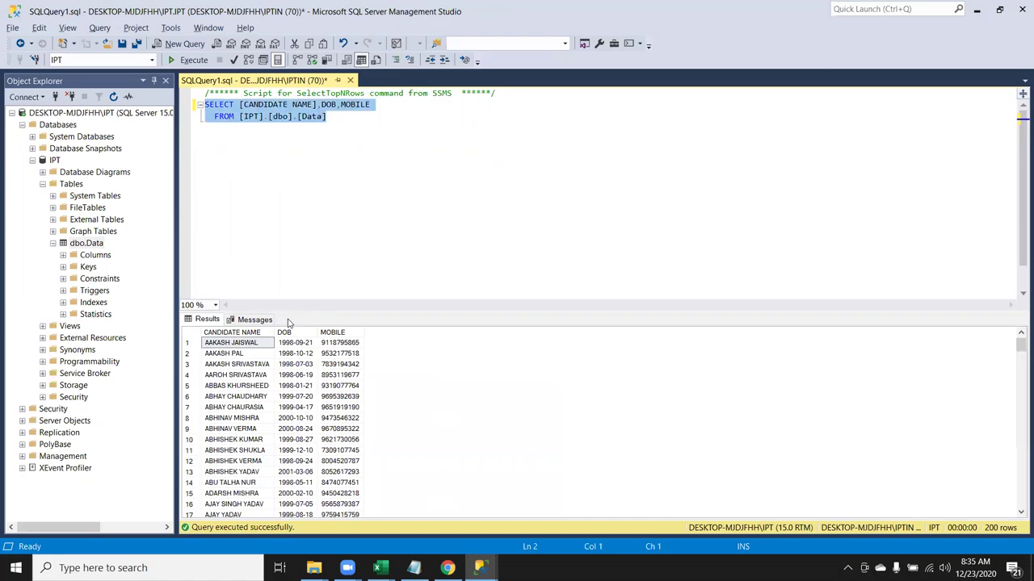
pyautogui.hotkey('alt', 'Tab')
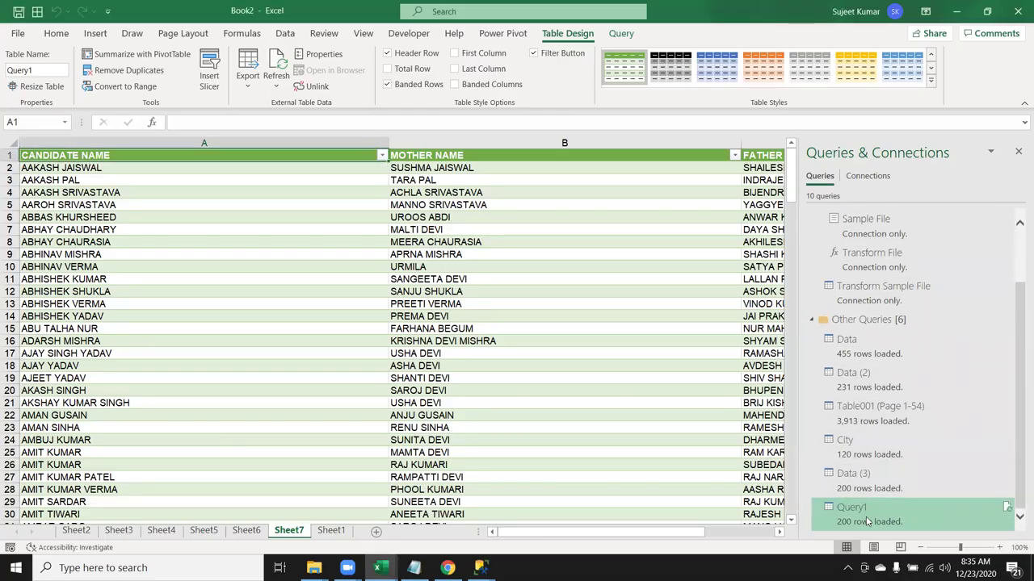
# Paste the new SQL into Query1's source formula in Power Query Editor, then close and keep changes.
pyautogui.moveTo(912, 513)
pyautogui.click(452, 534)
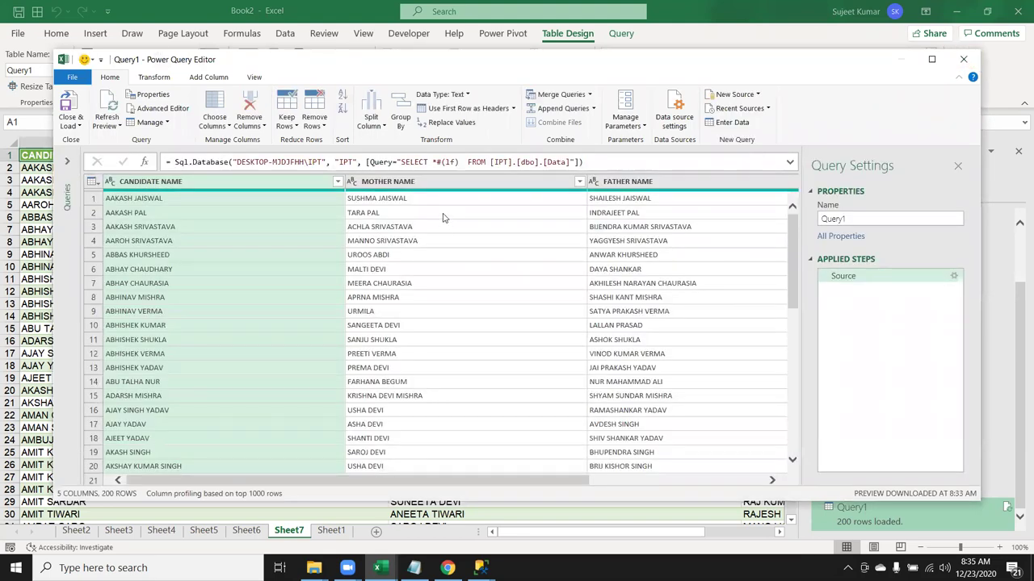
pyautogui.moveTo(400, 162); pyautogui.dragTo(570, 159)
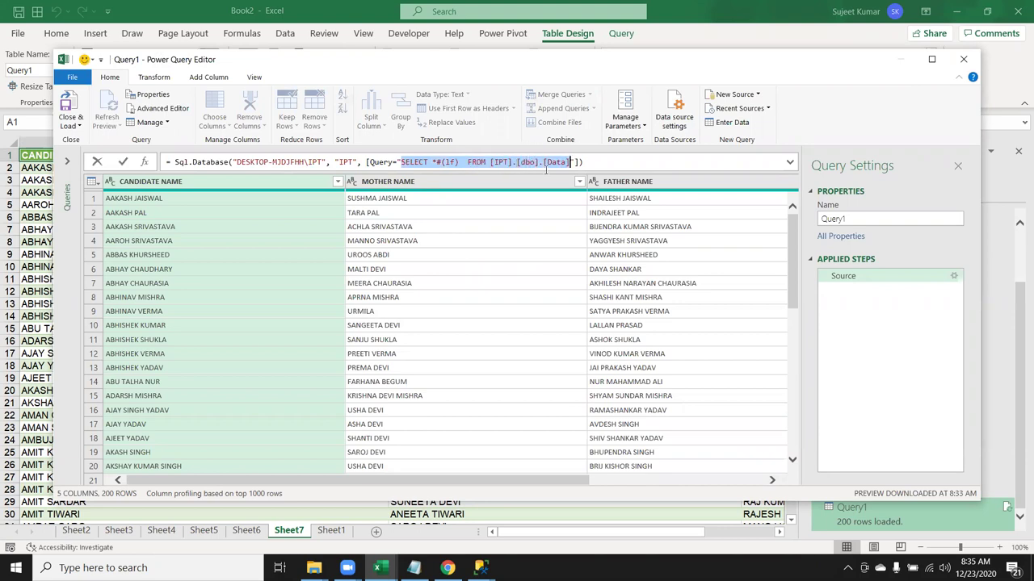
pyautogui.hotkey('ctrl', 'v')
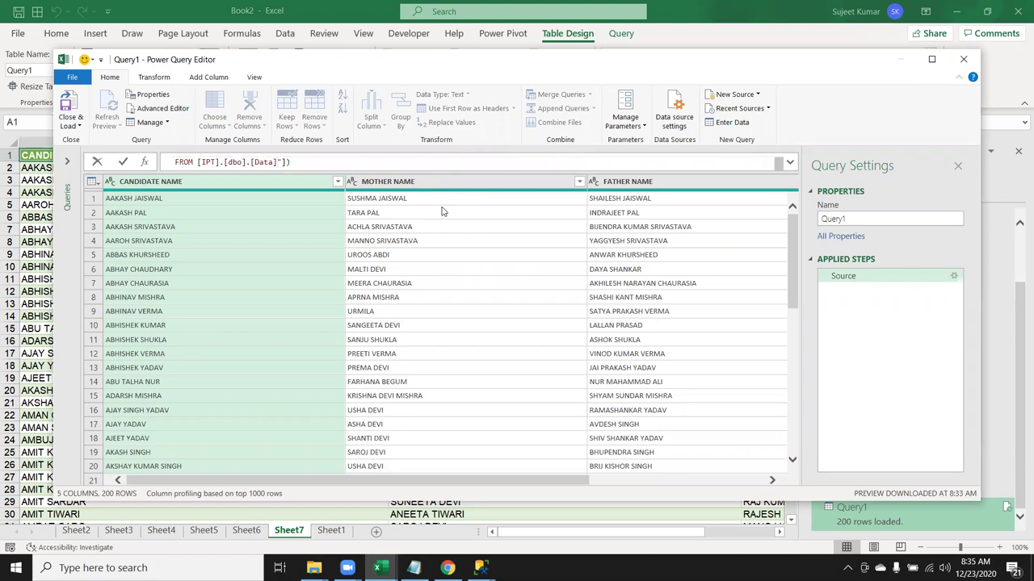
pyautogui.press('Return')
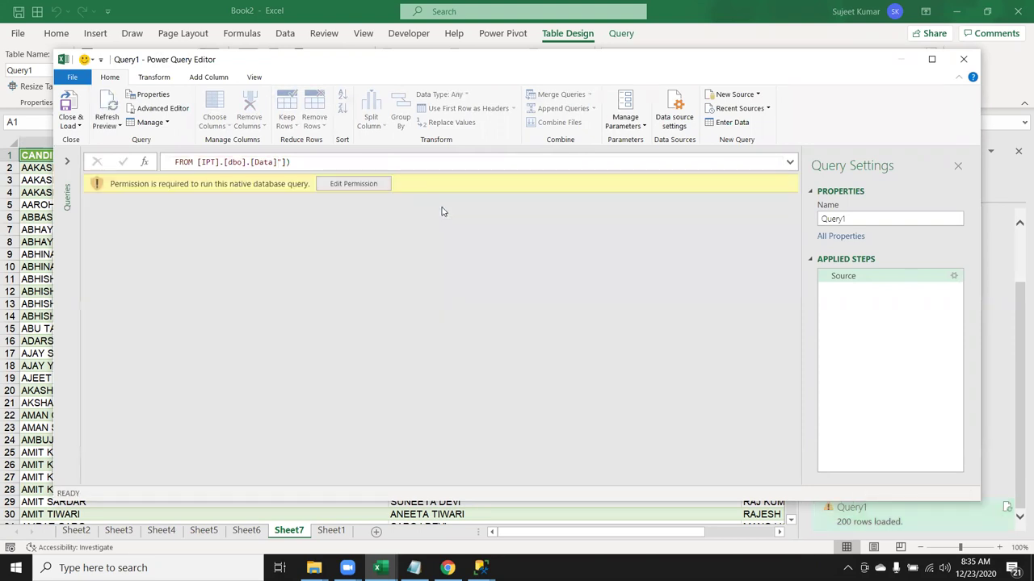
pyautogui.click(963, 59)
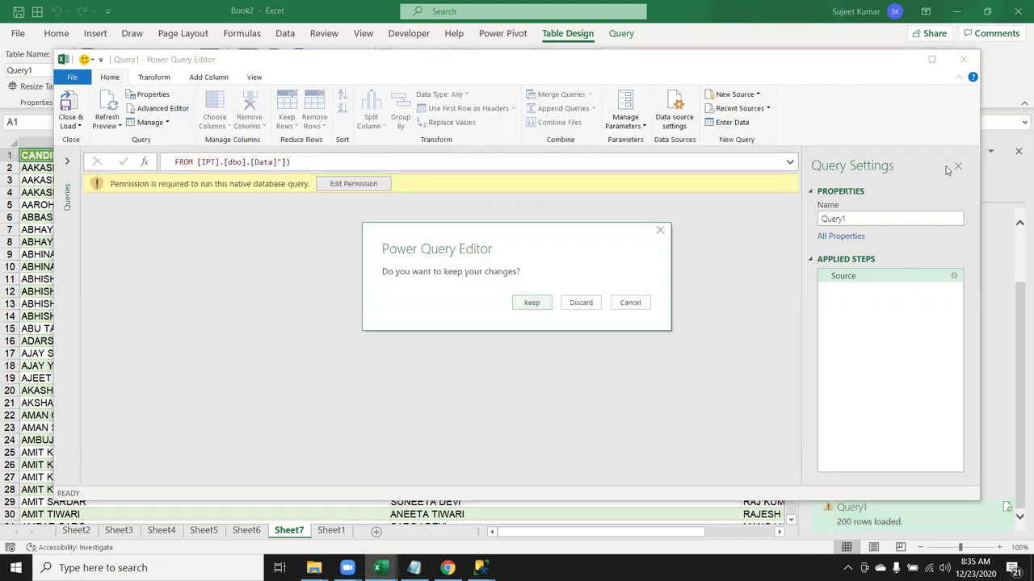
pyautogui.click(602, 303)
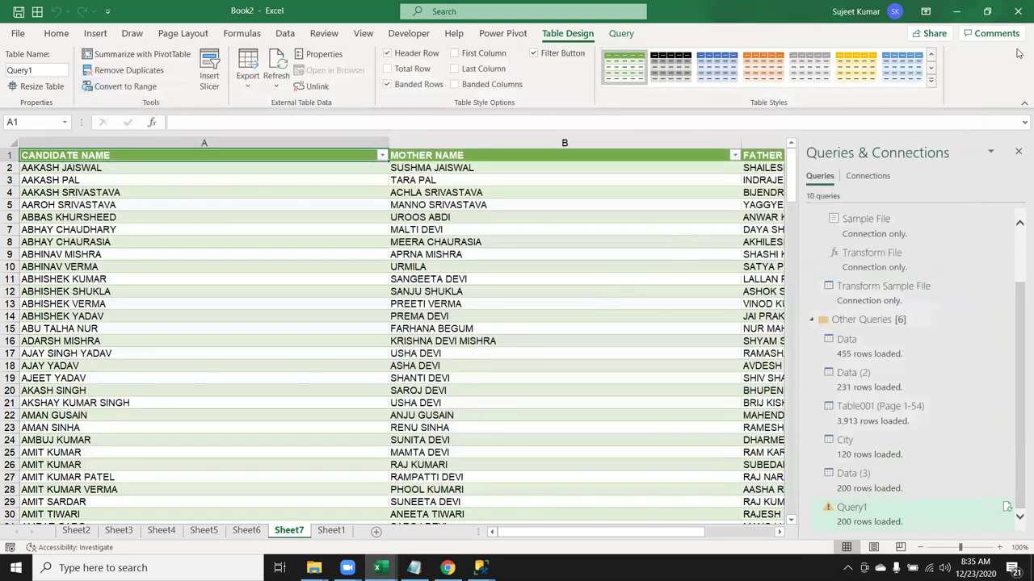
# On Sheet1, start a SQL Server database import with the copied SELECT statement pasted under Advanced options.
pyautogui.click(339, 533)
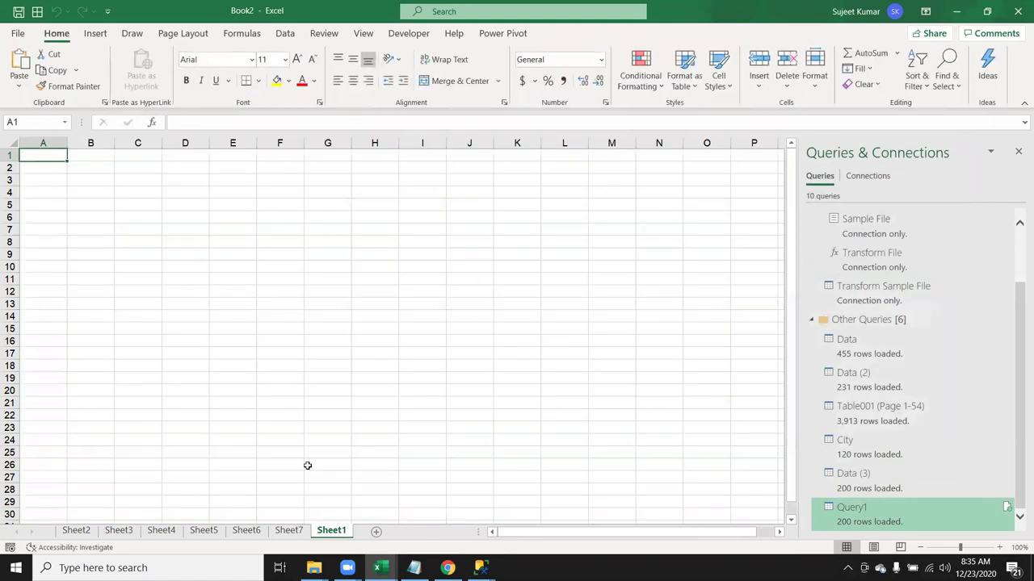
pyautogui.click(284, 33)
pyautogui.click(18, 81)
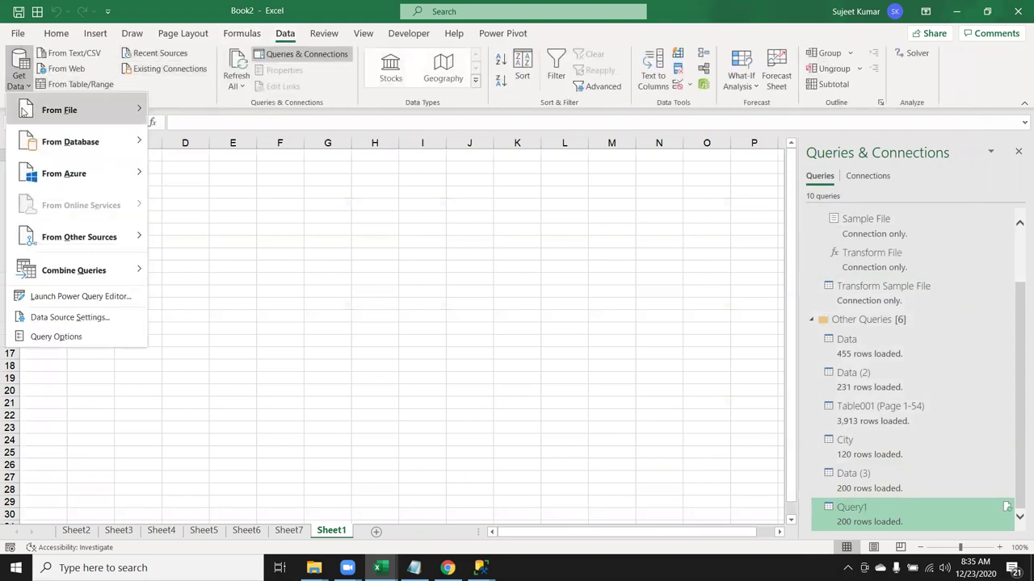
pyautogui.moveTo(70, 141)
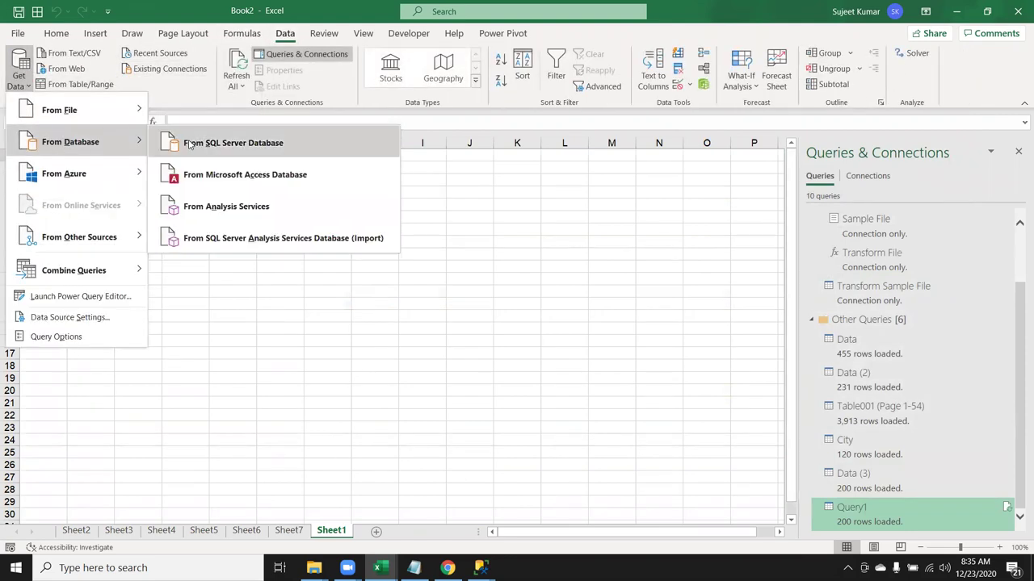
pyautogui.click(189, 144)
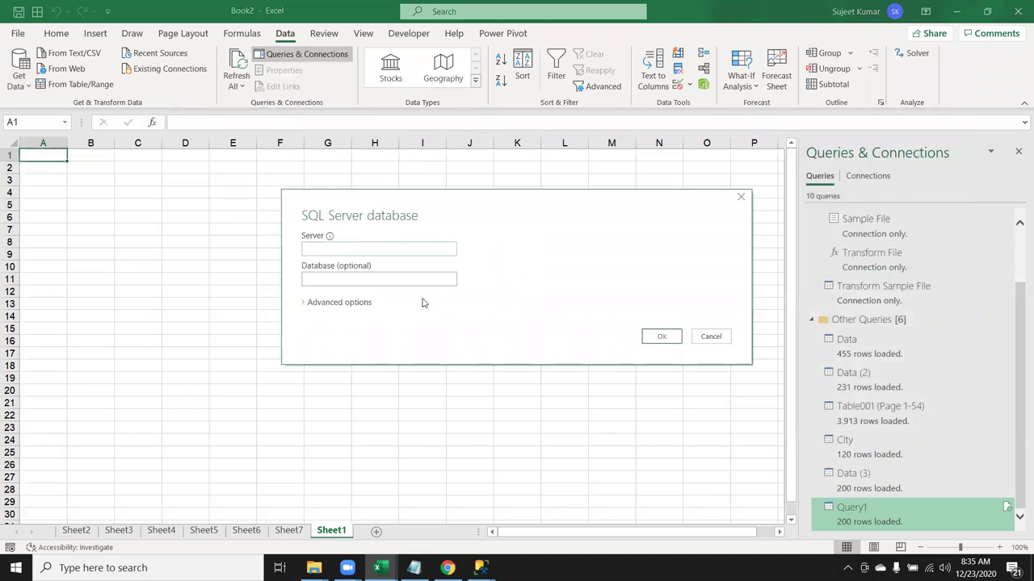
pyautogui.click(350, 302)
pyautogui.click(344, 369)
pyautogui.hotkey('ctrl', 'v')
# Enter database ipt, paste the server name from Management Studio, connect, and load the results.
pyautogui.click(329, 281)
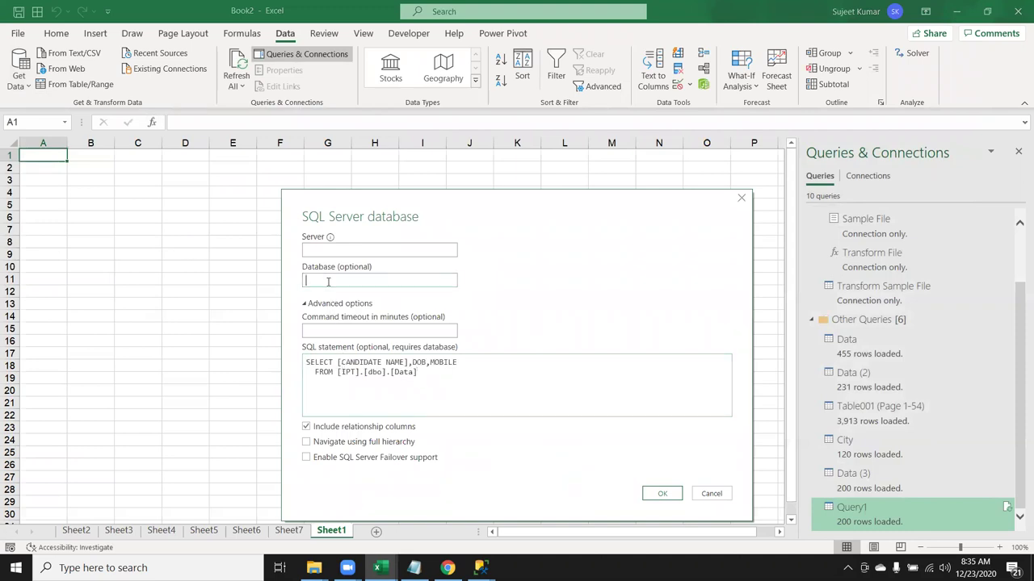
pyautogui.write('ip')
pyautogui.press('BackSpace')
pyautogui.press('BackSpace')
pyautogui.write('ipt')
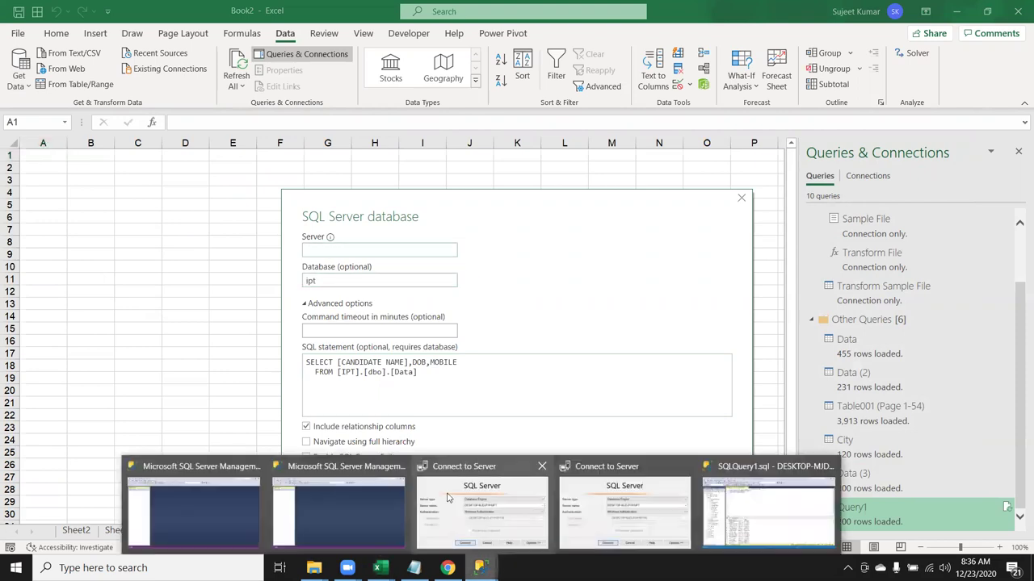
pyautogui.click(591, 535)
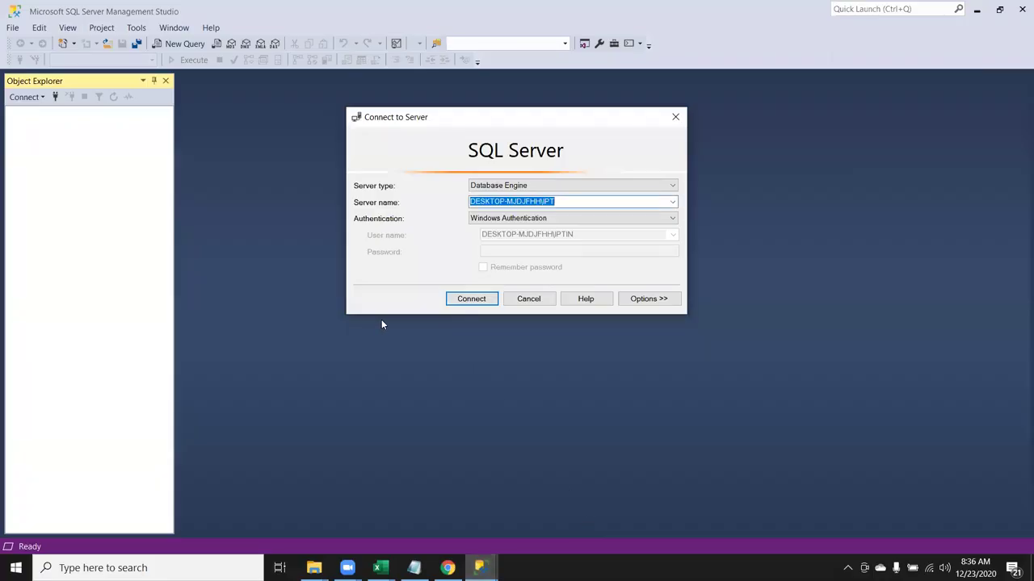
pyautogui.hotkey('alt', 'Tab')
pyautogui.hotkey('alt', 'Tab')
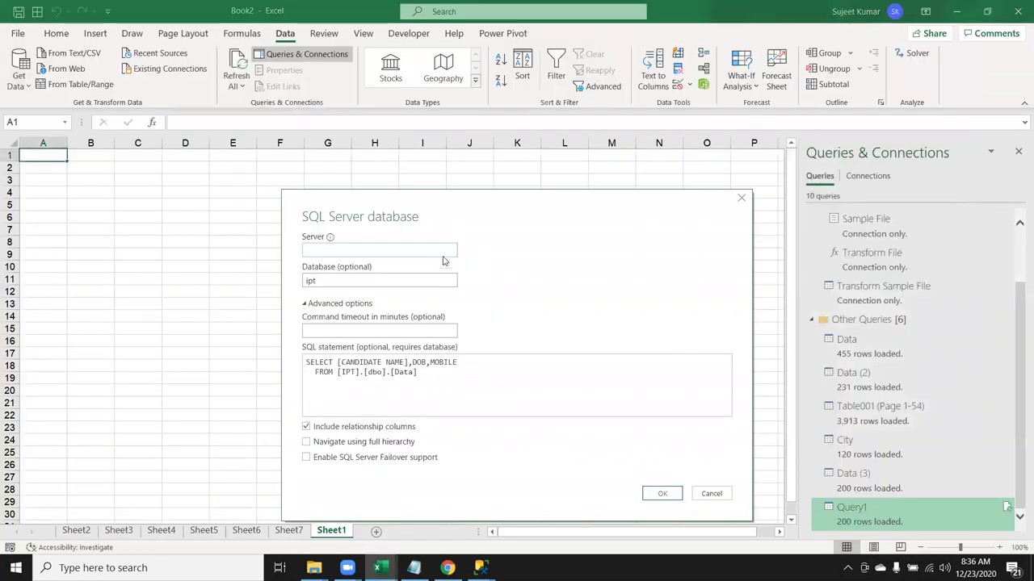
pyautogui.write('DESKTOP-MJDJFHH\\IPT')
pyautogui.click(661, 493)
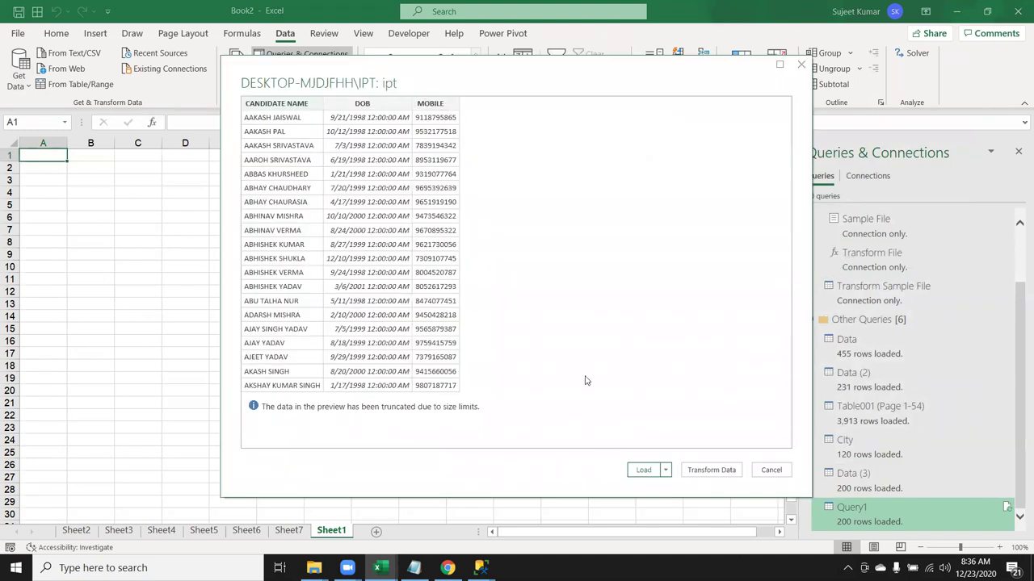
pyautogui.click(644, 469)
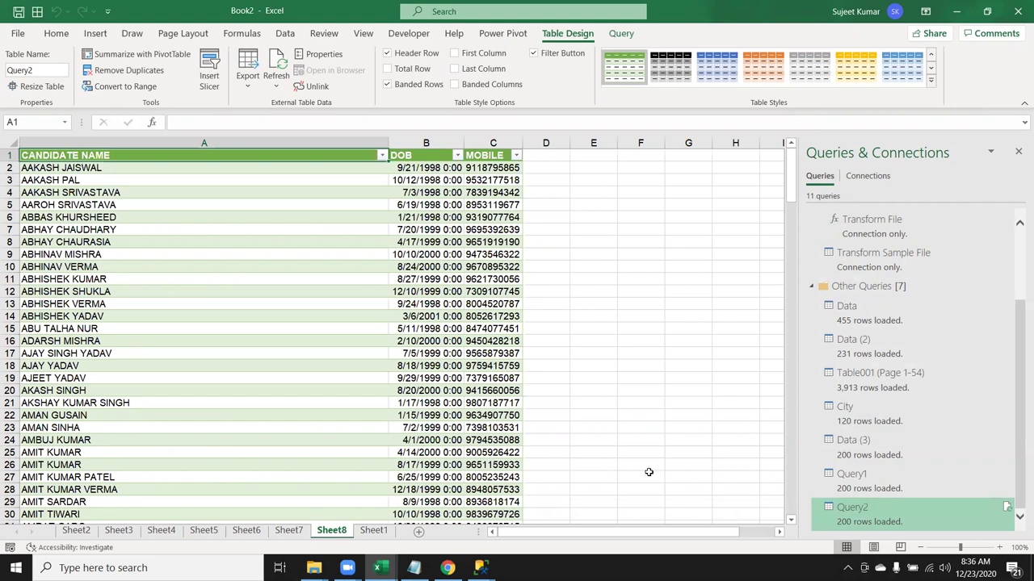
# On a new sheet, start an Access database import using the Data file in Documents.
pyautogui.click(418, 532)
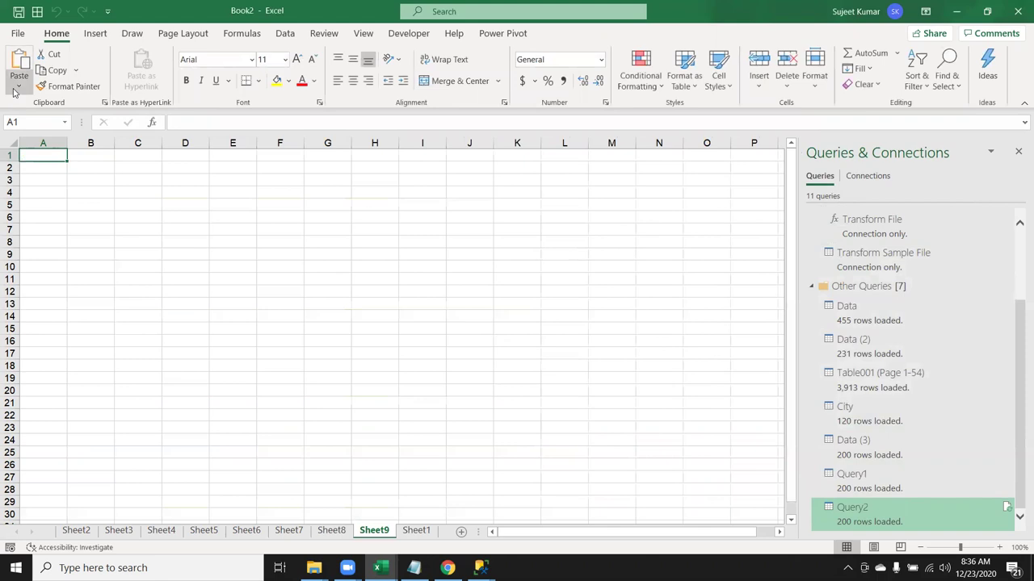
pyautogui.click(18, 86)
pyautogui.click(285, 33)
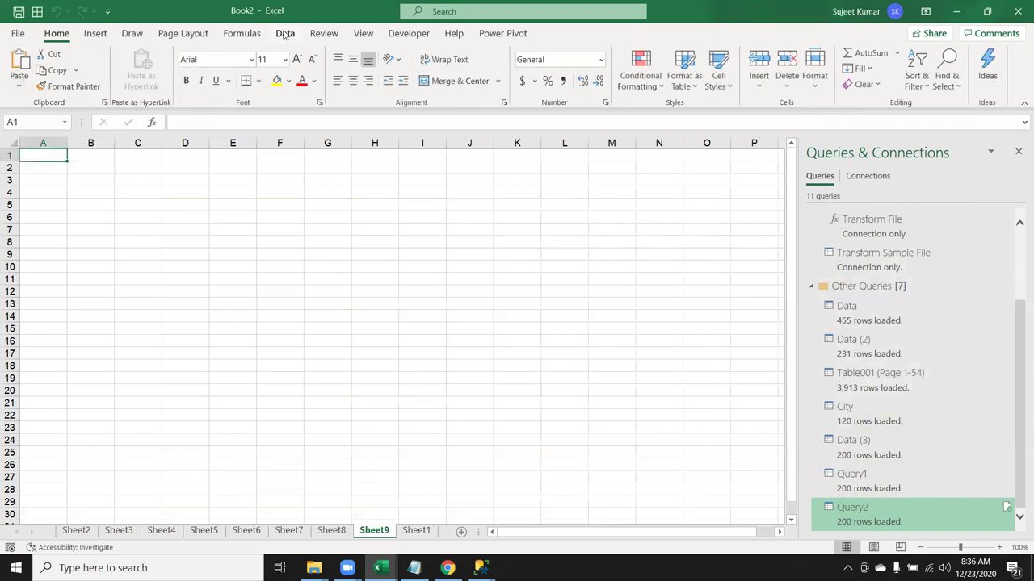
pyautogui.click(285, 33)
pyautogui.click(18, 77)
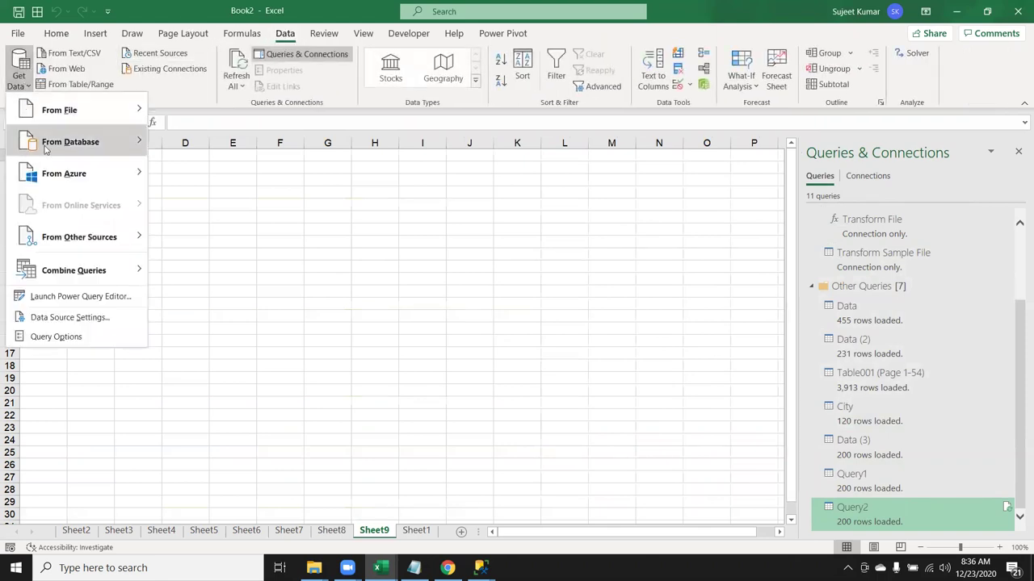
pyautogui.moveTo(71, 142)
pyautogui.click(205, 175)
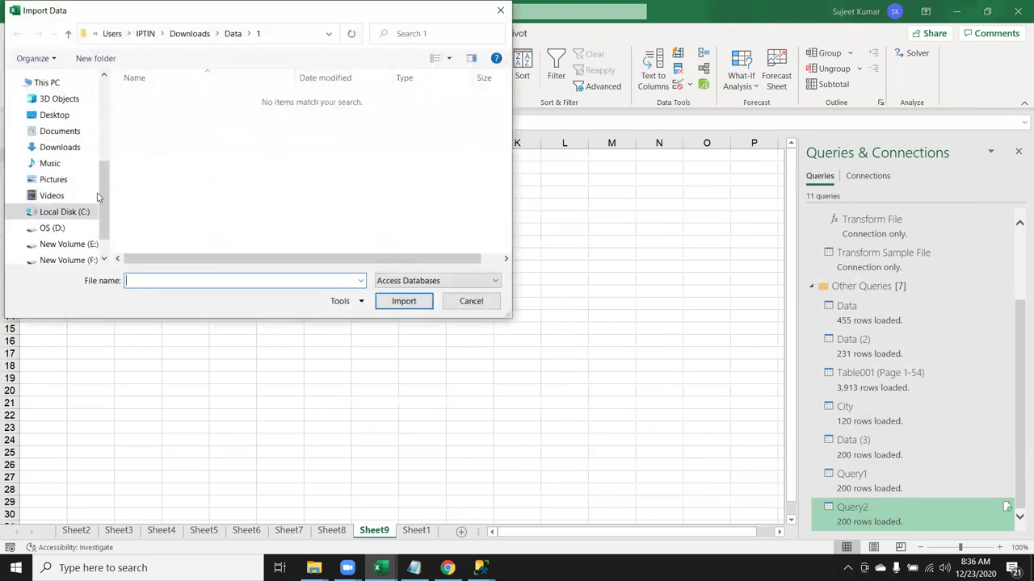
pyautogui.click(55, 153)
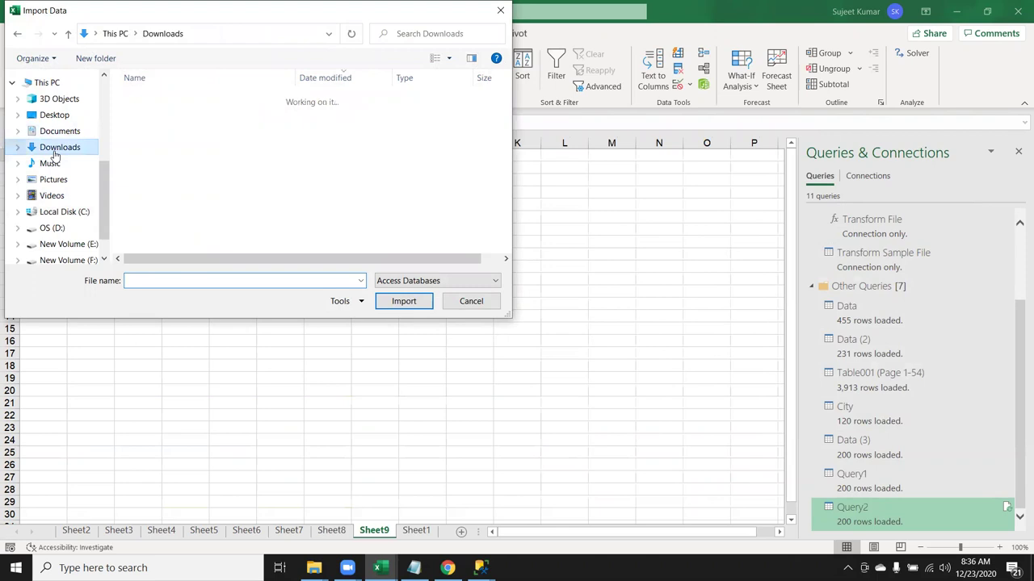
pyautogui.click(59, 132)
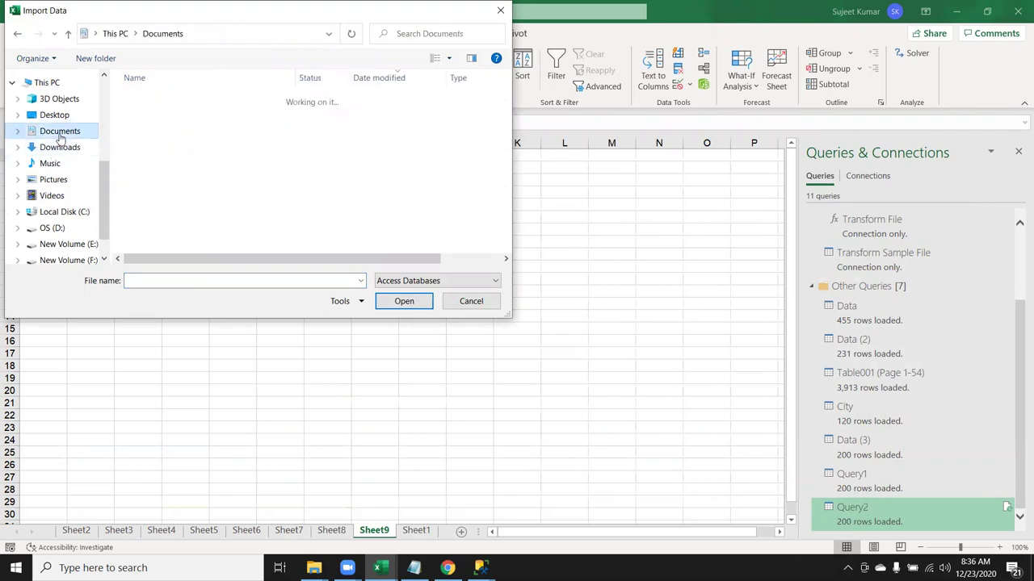
pyautogui.click(146, 98)
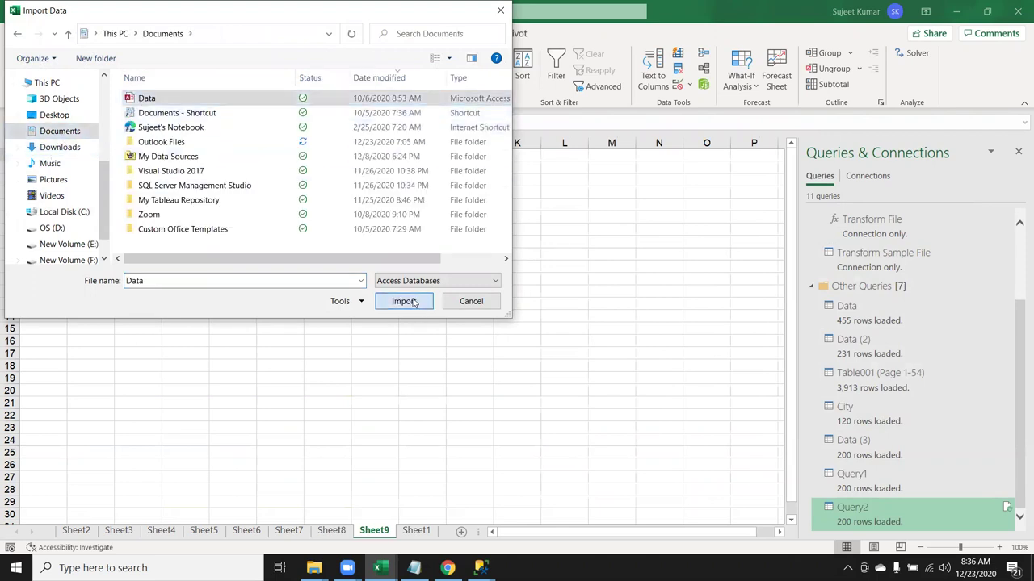
pyautogui.click(412, 300)
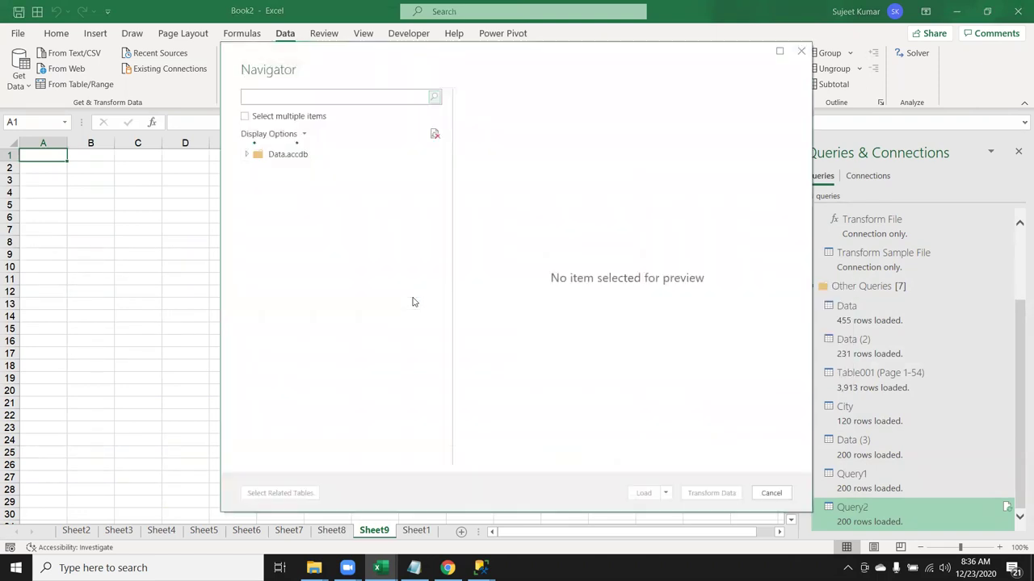
# Select Table1, open it in the query editor, and Close & Load it into the workbook.
pyautogui.click(298, 171)
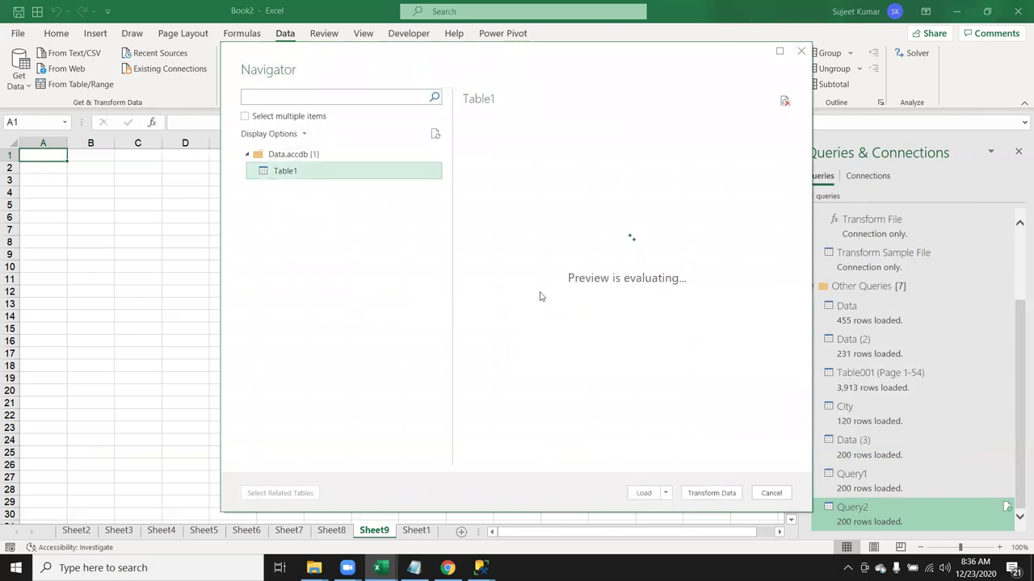
pyautogui.click(711, 492)
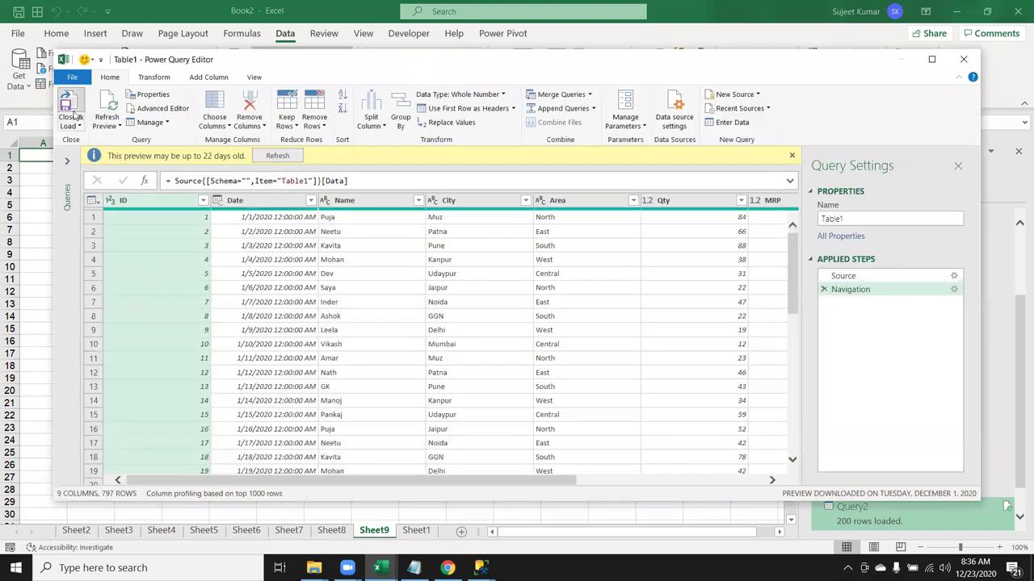
pyautogui.click(69, 107)
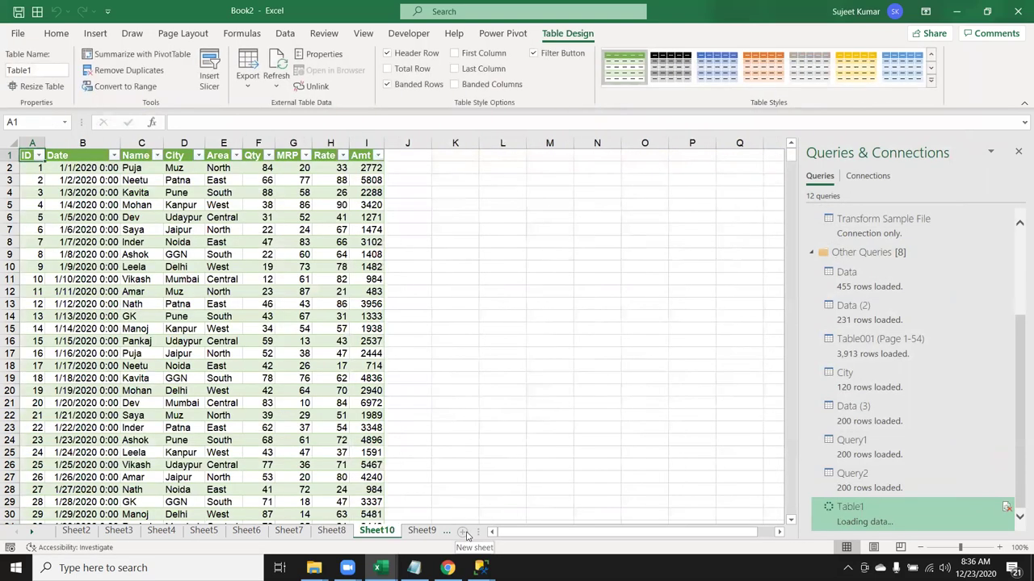
pyautogui.click(463, 532)
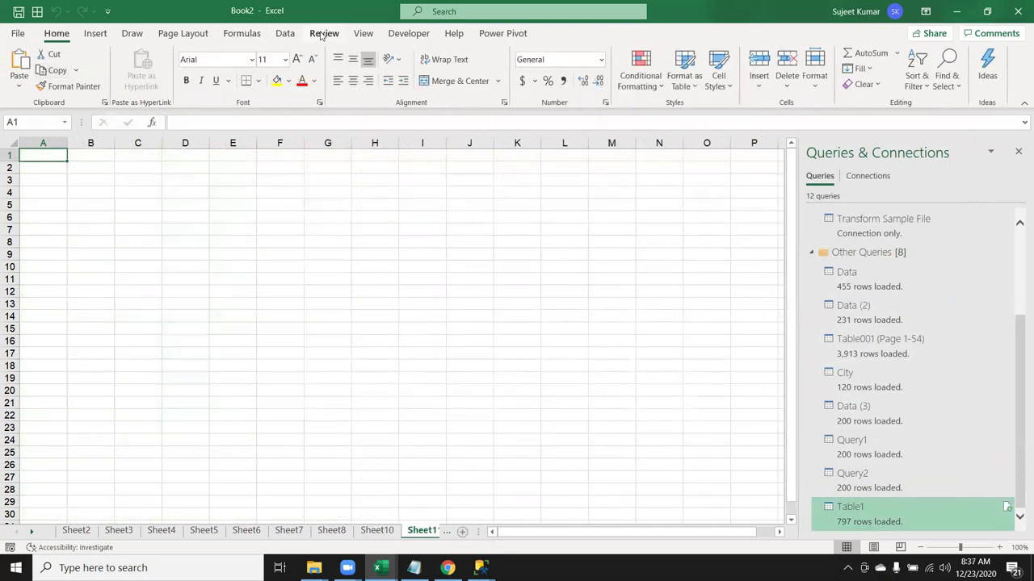
# On the new blank sheet, open the Data tab's Get Data source list.
pyautogui.click(286, 35)
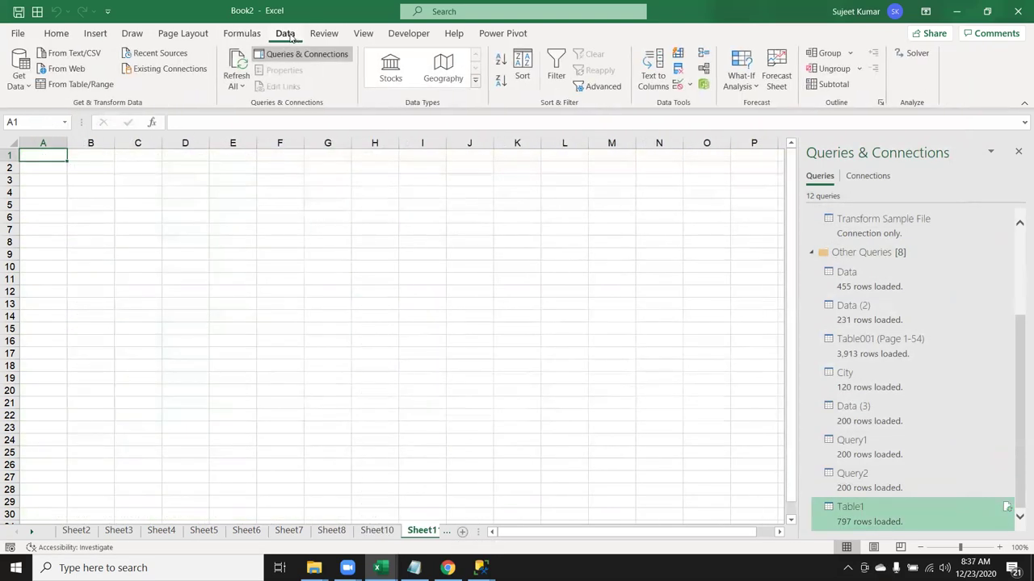
pyautogui.click(18, 71)
pyautogui.moveTo(70, 141)
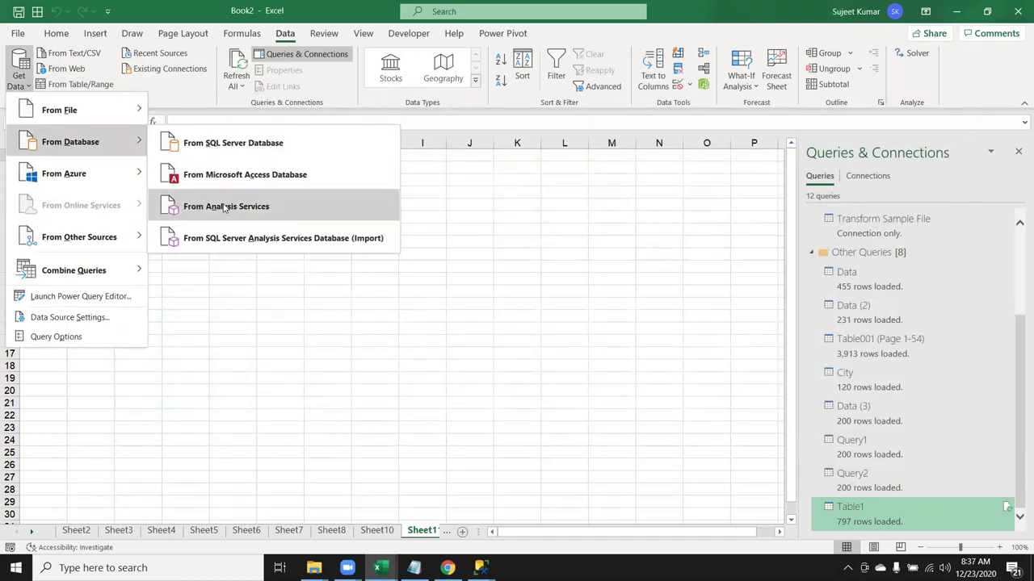
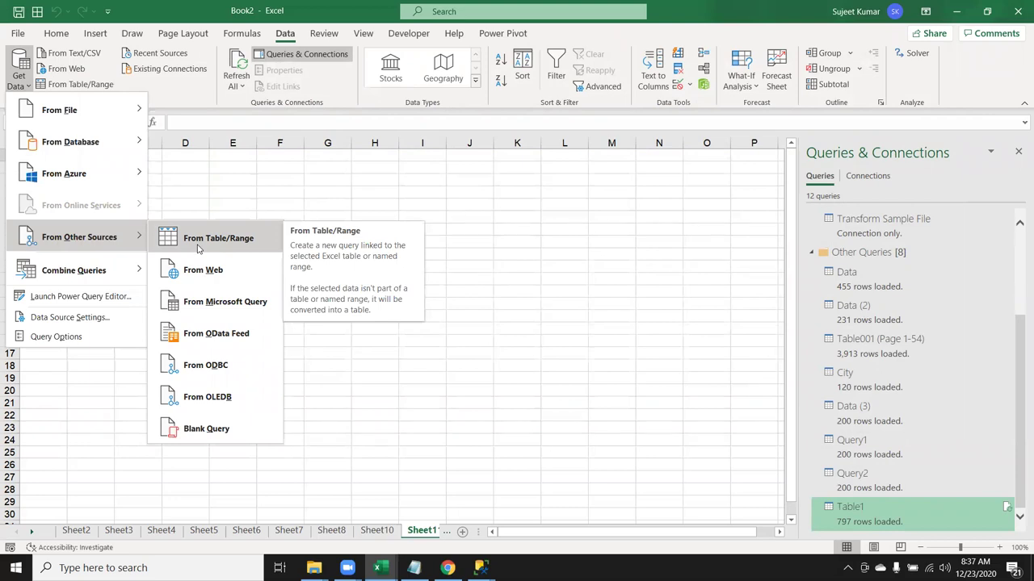
# Cancel Create Table, select A1 on Sheet2, and open Get Data's From Other Sources list.
pyautogui.click(197, 242)
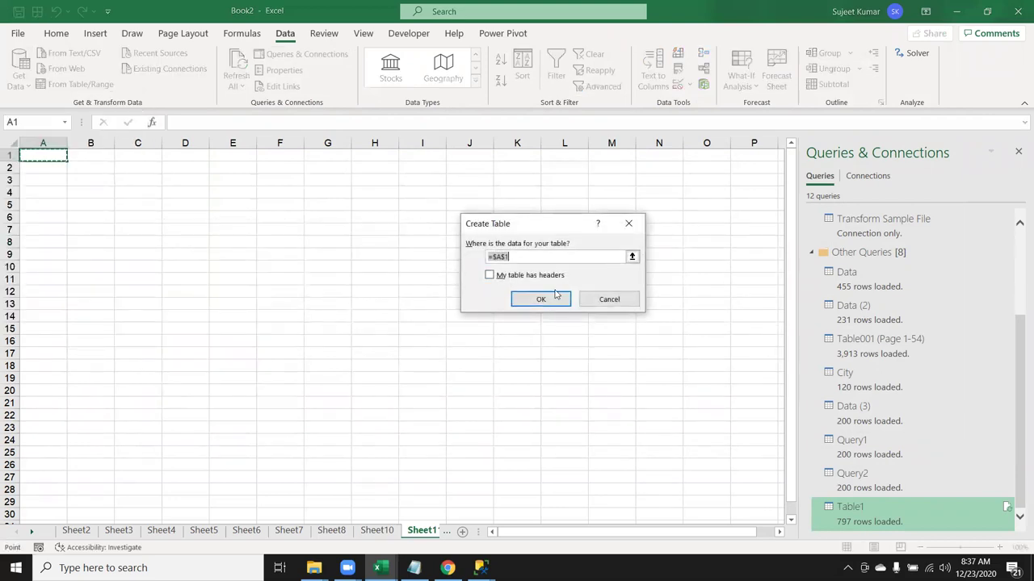
pyautogui.click(622, 303)
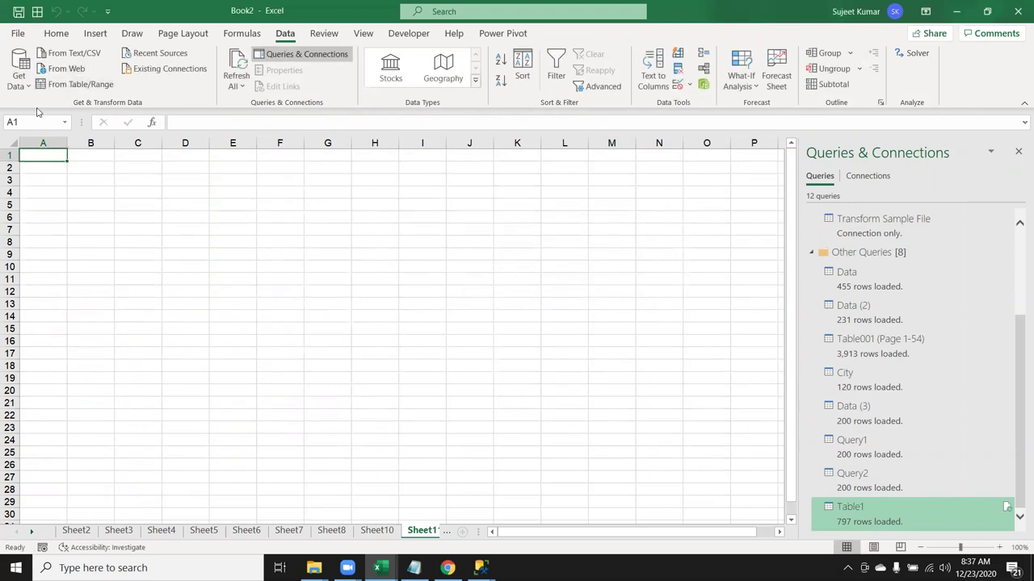
pyautogui.click(76, 530)
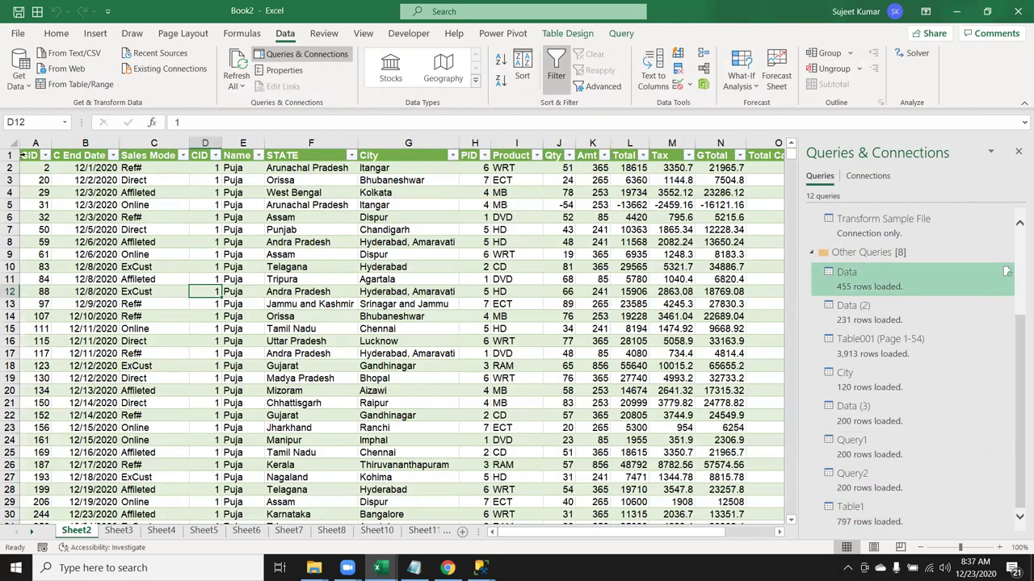
pyautogui.click(33, 154)
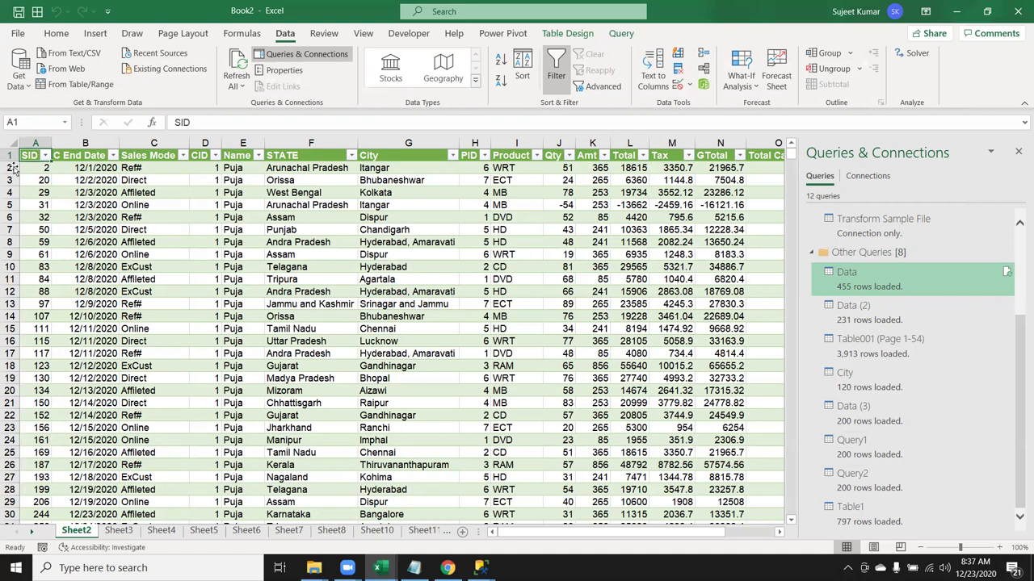
pyautogui.click(18, 71)
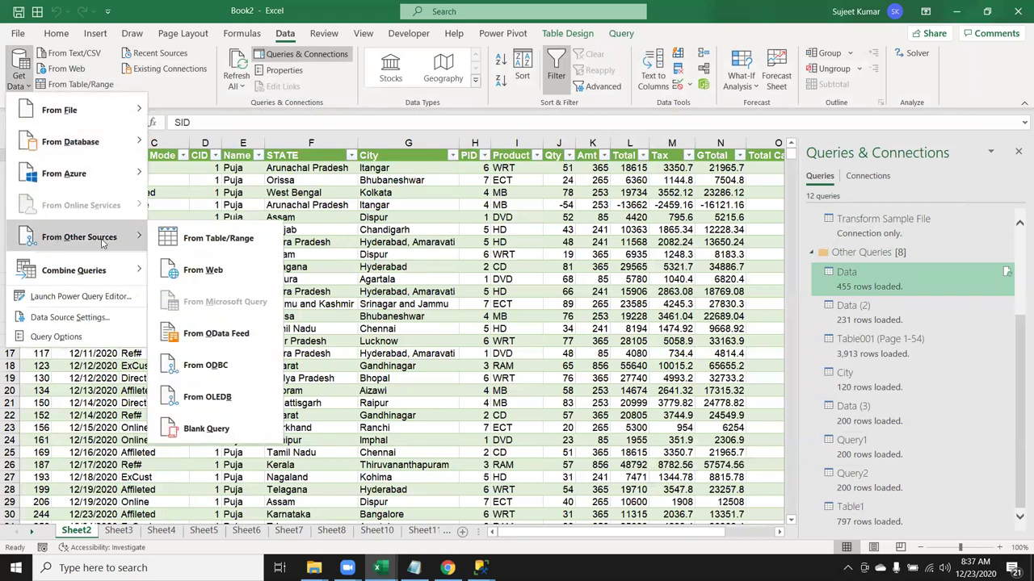
pyautogui.moveTo(79, 237)
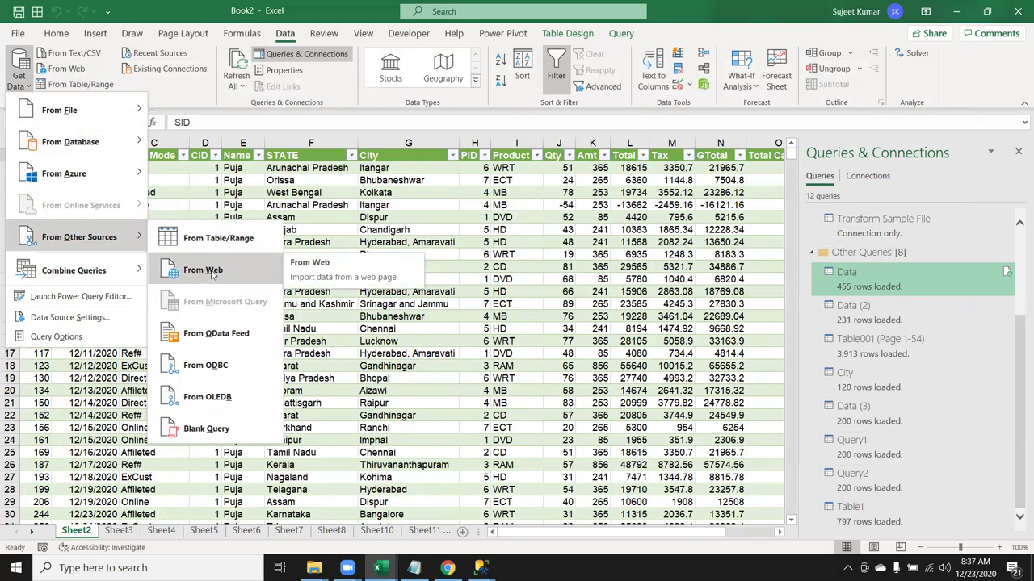
# Start a From Web import, then bring Chrome to the front.
pyautogui.click(208, 280)
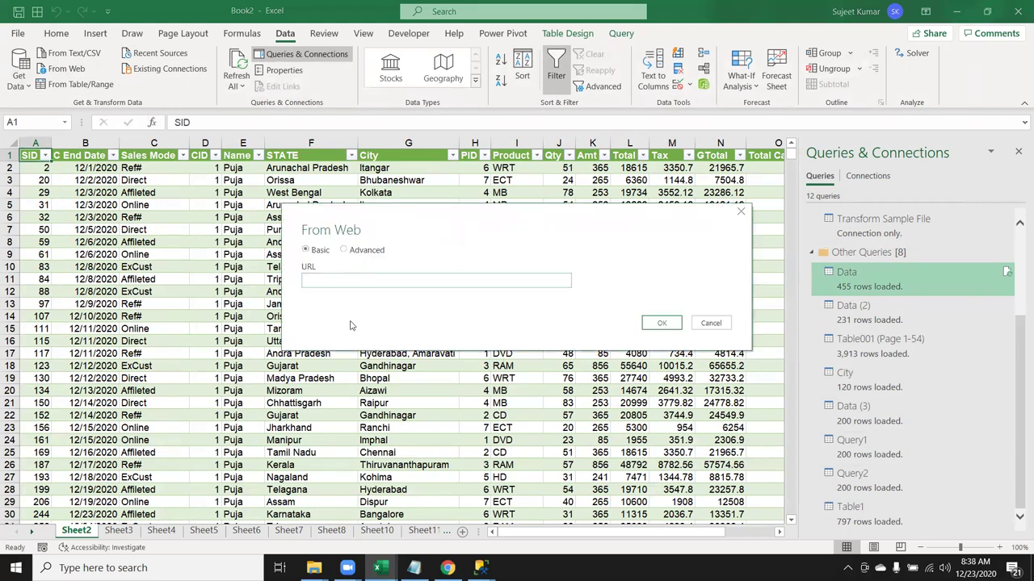
pyautogui.click(446, 568)
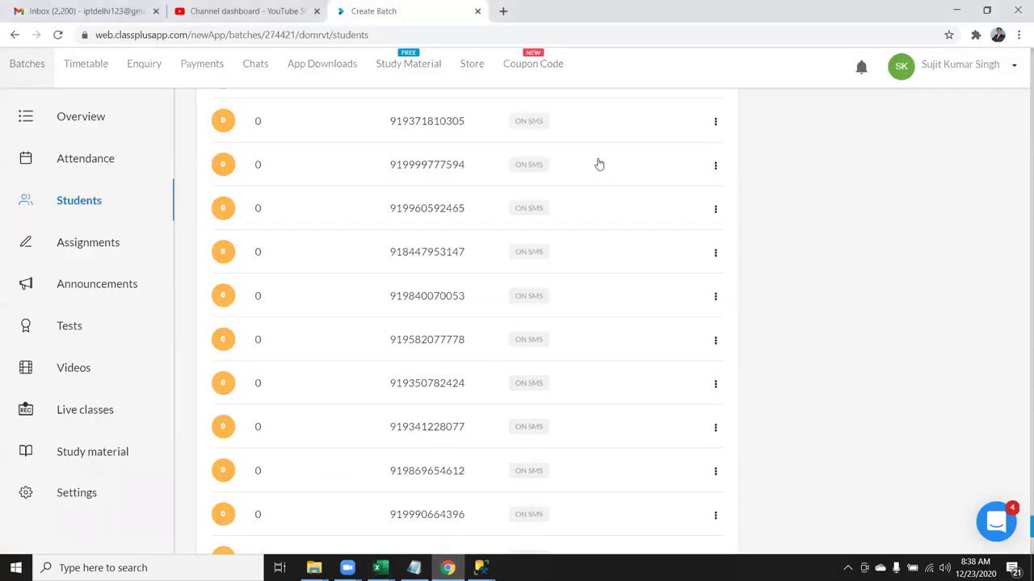
# Search Google for 'finance' in a new Chrome tab.
pyautogui.click(502, 11)
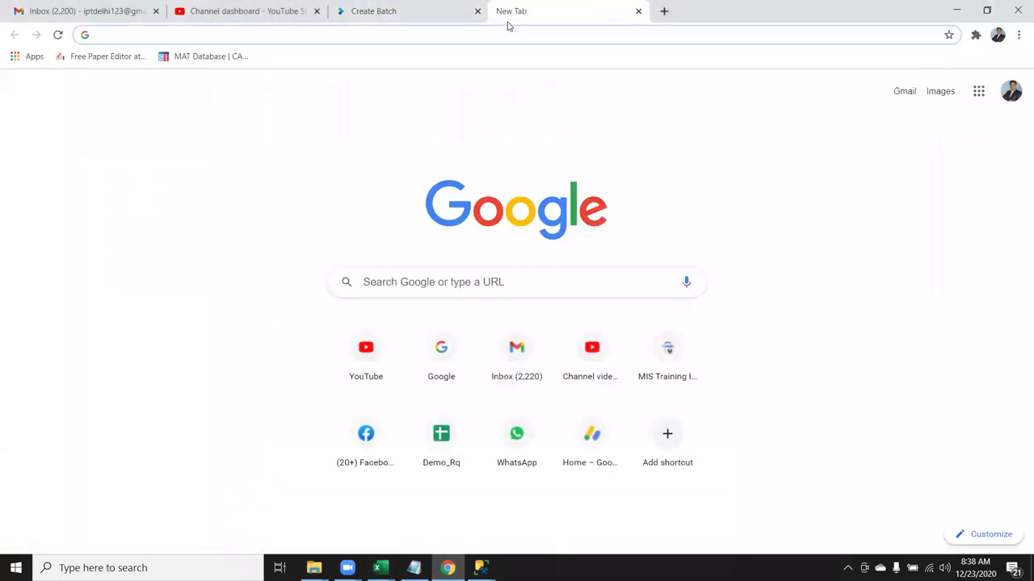
pyautogui.write('go')
pyautogui.press('Return')
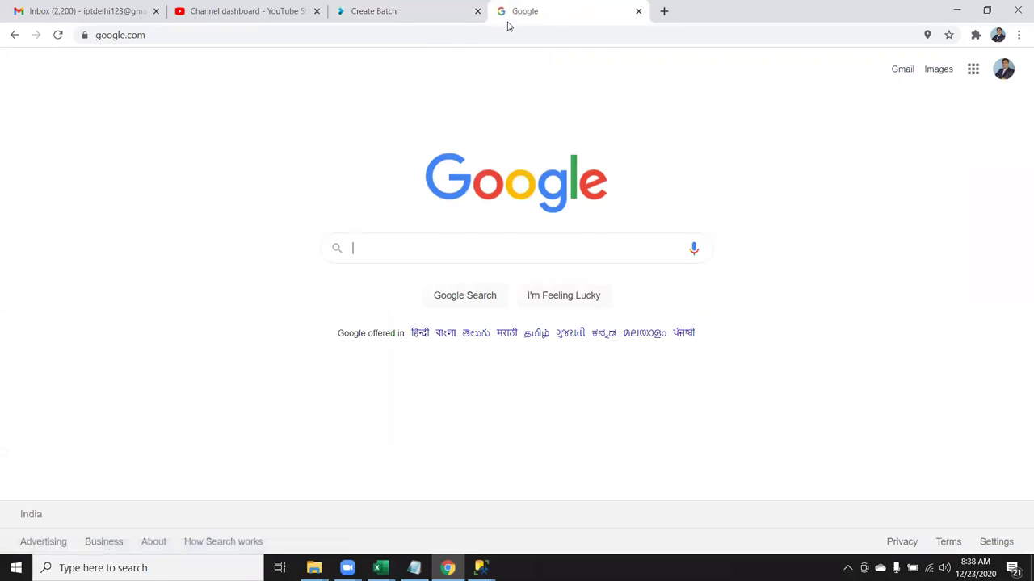
pyautogui.write('FIN')
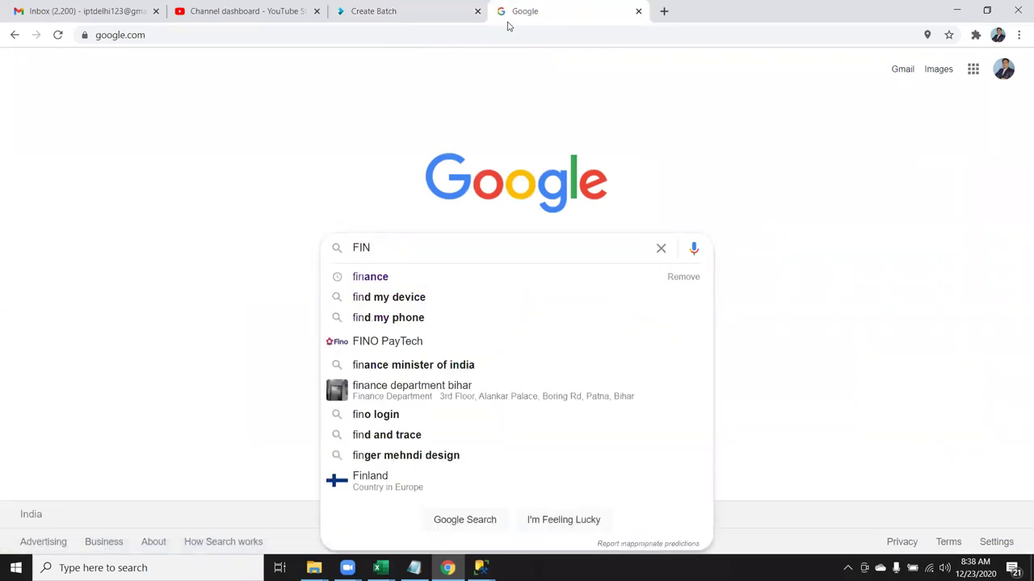
pyautogui.press('Down')
pyautogui.press('Return')
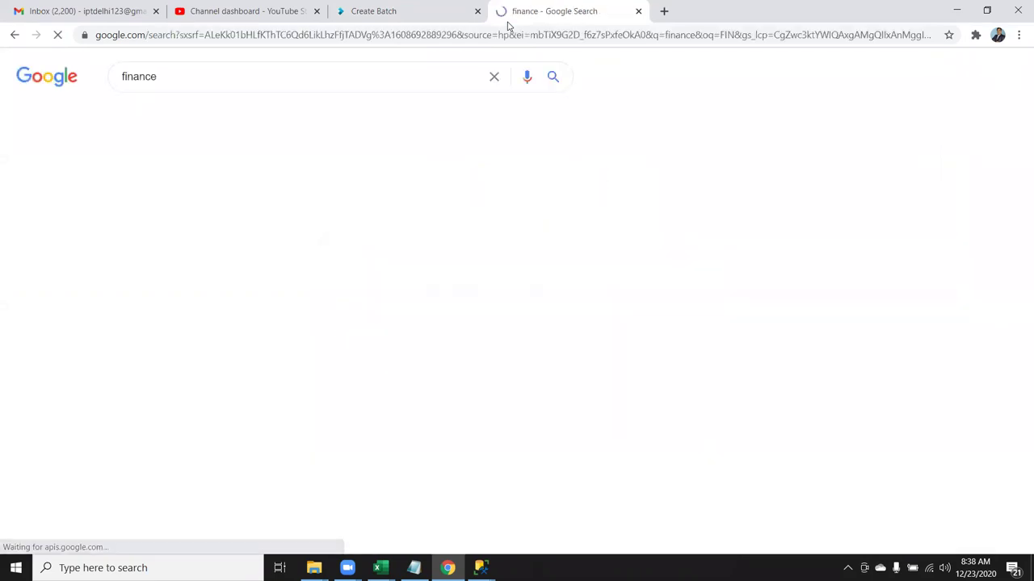
pyautogui.scroll(-3, 295, 300)
pyautogui.scroll(-4, 288, 310)
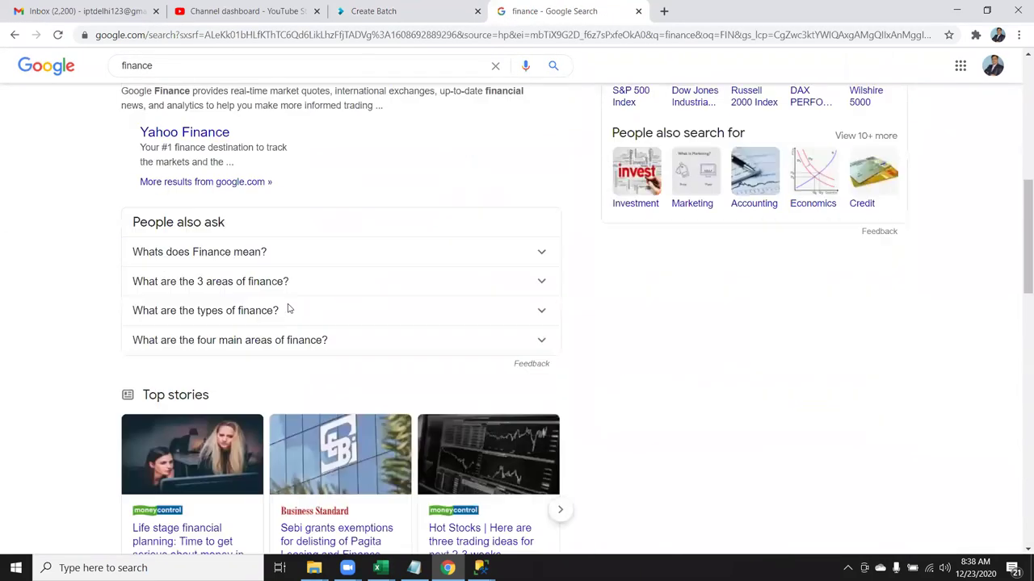
pyautogui.scroll(2, 288, 309)
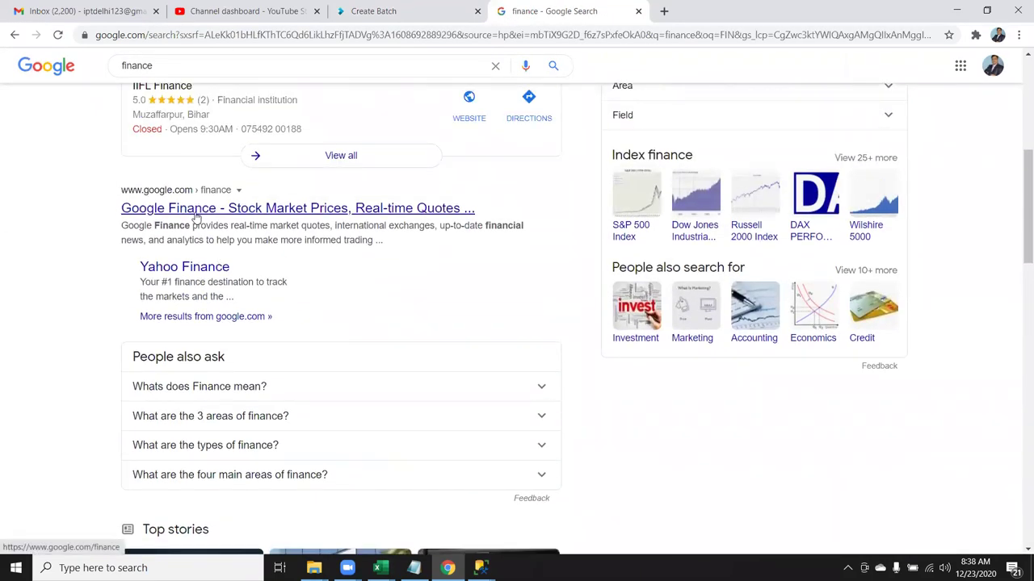
pyautogui.click(195, 215)
pyautogui.scroll(-1, 557, 294)
pyautogui.scroll(1, 557, 294)
pyautogui.click(219, 36)
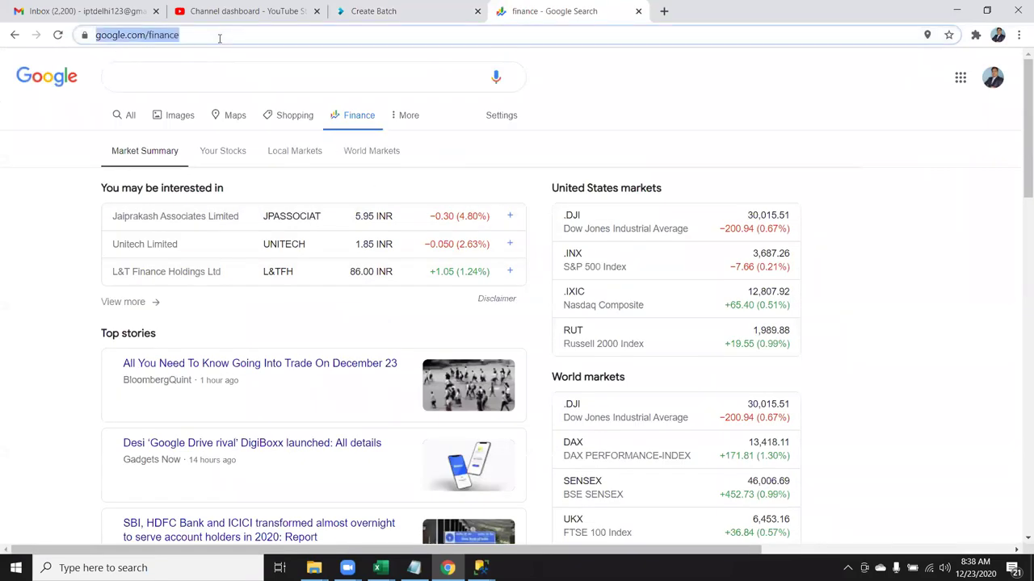
pyautogui.hotkey('alt', 'Tab')
pyautogui.write('https://www.google.com/finance')
# Confirm the google.com/finance URL and connect to it with Anonymous access.
pyautogui.click(661, 323)
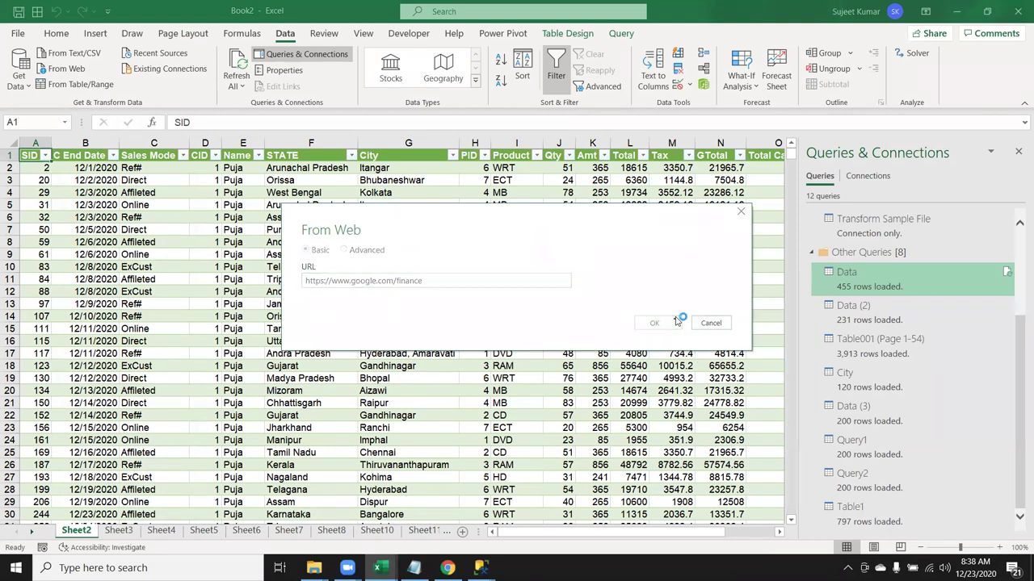
pyautogui.hotkey('alt', 'Tab')
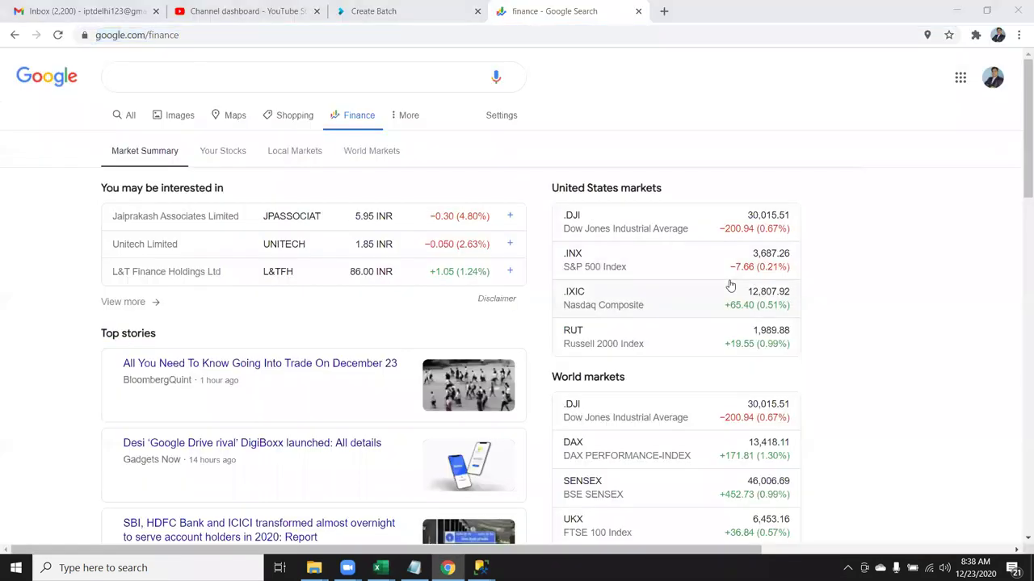
pyautogui.hotkey('alt', 'Tab')
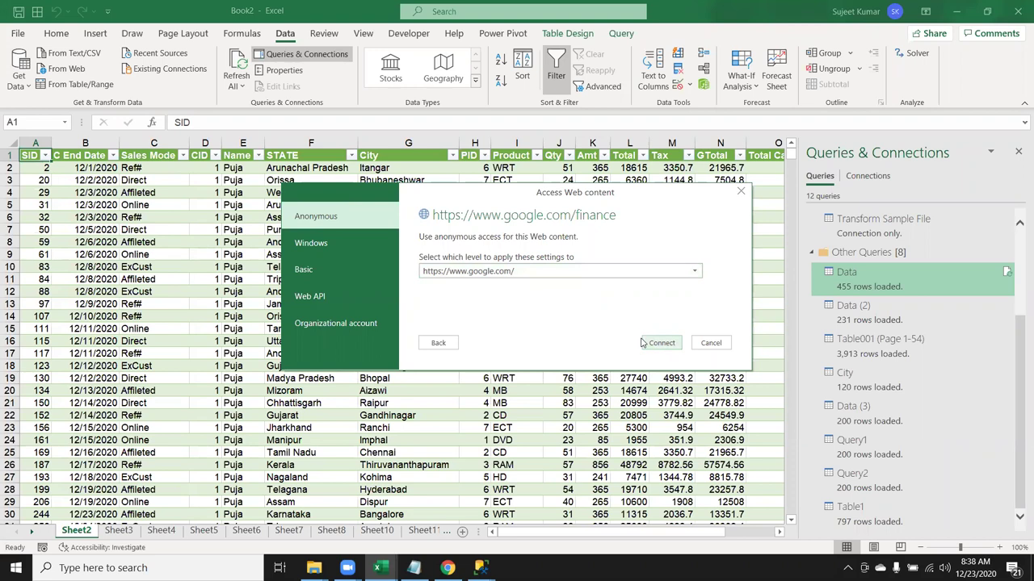
pyautogui.click(643, 343)
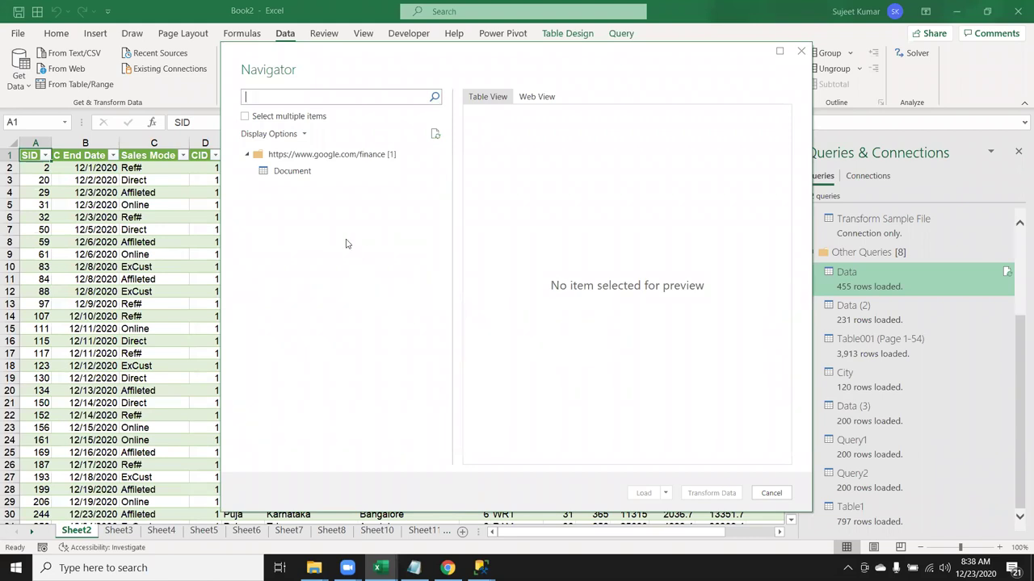
# Preview the Document table in Table and Web View, then load it onto Sheet12.
pyautogui.click(304, 171)
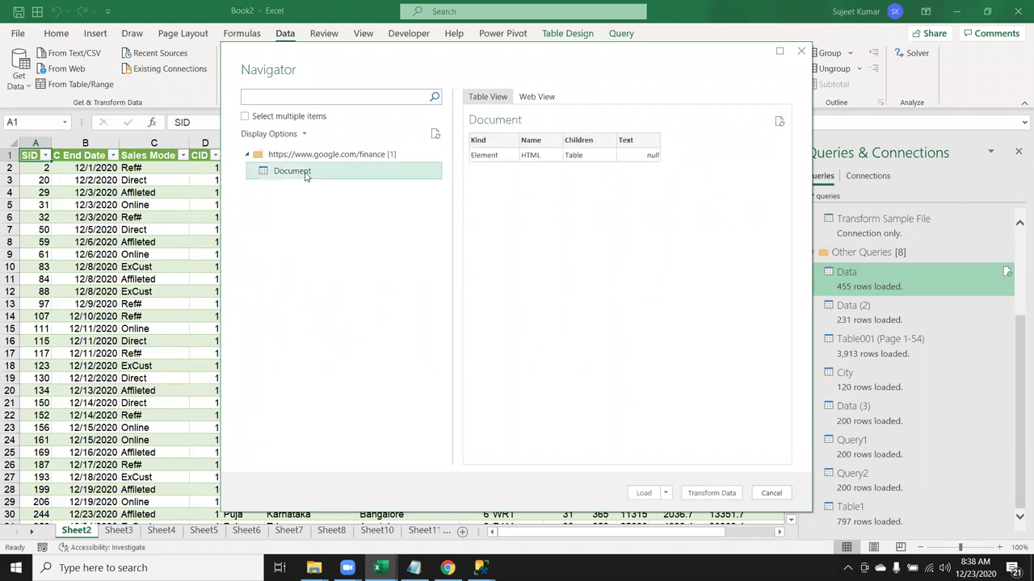
pyautogui.click(305, 160)
pyautogui.click(305, 168)
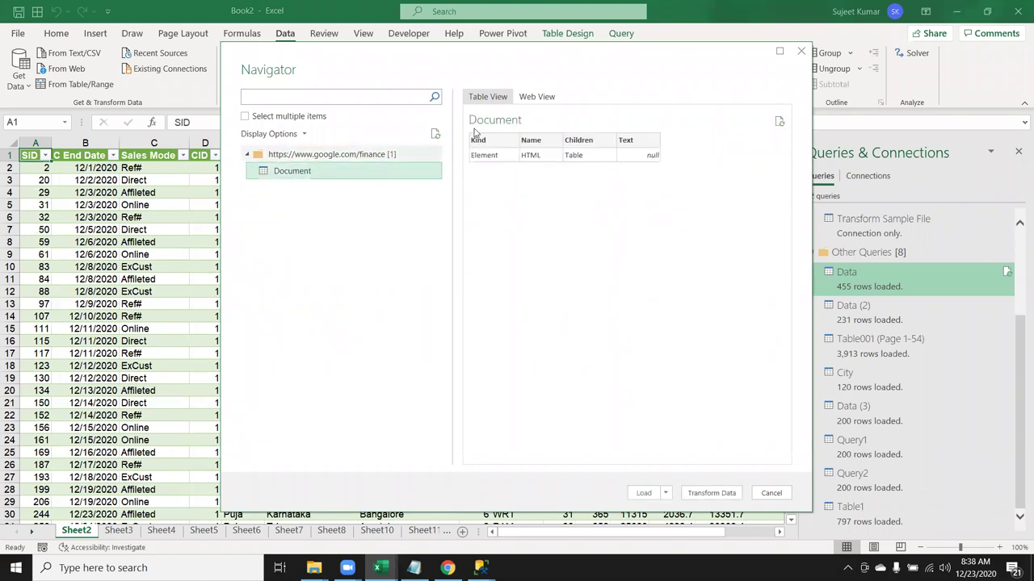
pyautogui.click(540, 98)
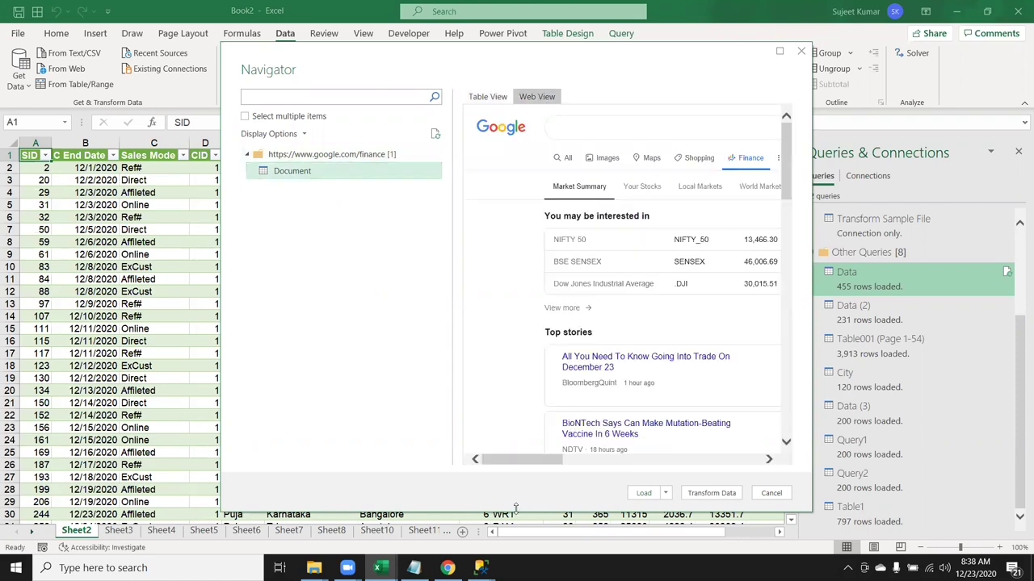
pyautogui.moveTo(510, 456); pyautogui.dragTo(590, 455)
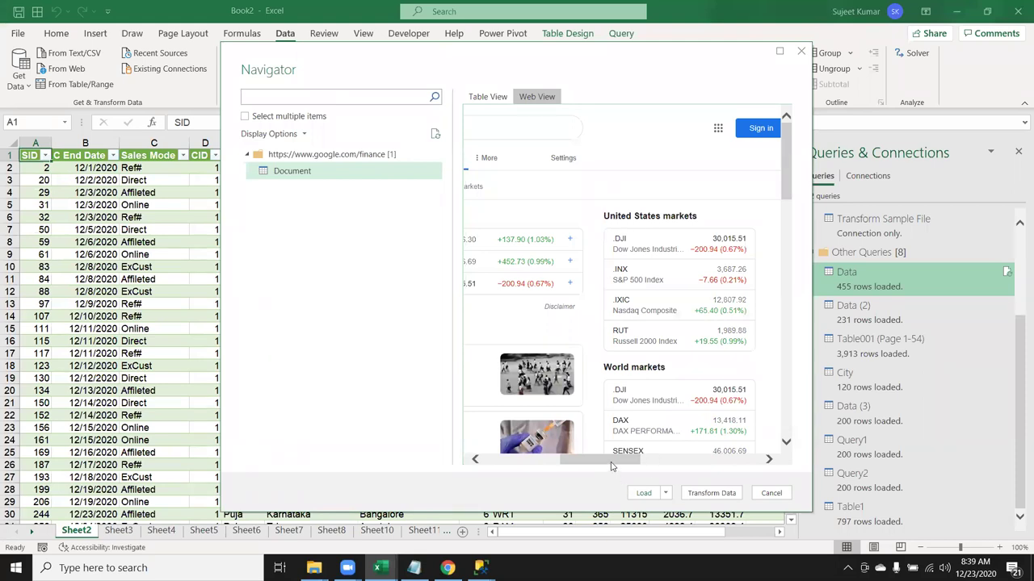
pyautogui.moveTo(614, 459); pyautogui.dragTo(608, 459)
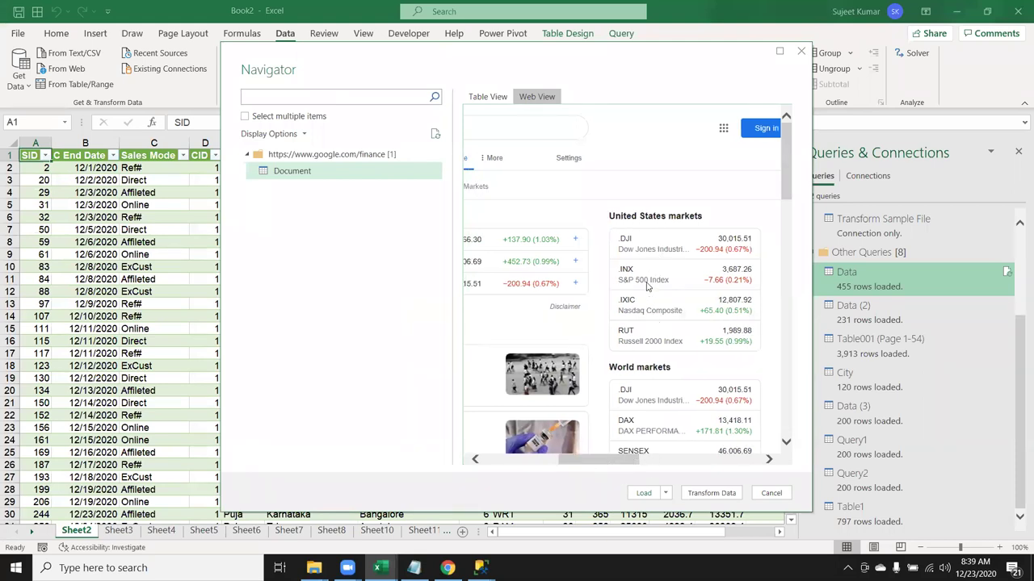
pyautogui.moveTo(569, 458)
pyautogui.mouseDown()
pyautogui.moveTo(502, 457)
pyautogui.moveTo(541, 457)
pyautogui.mouseUp()
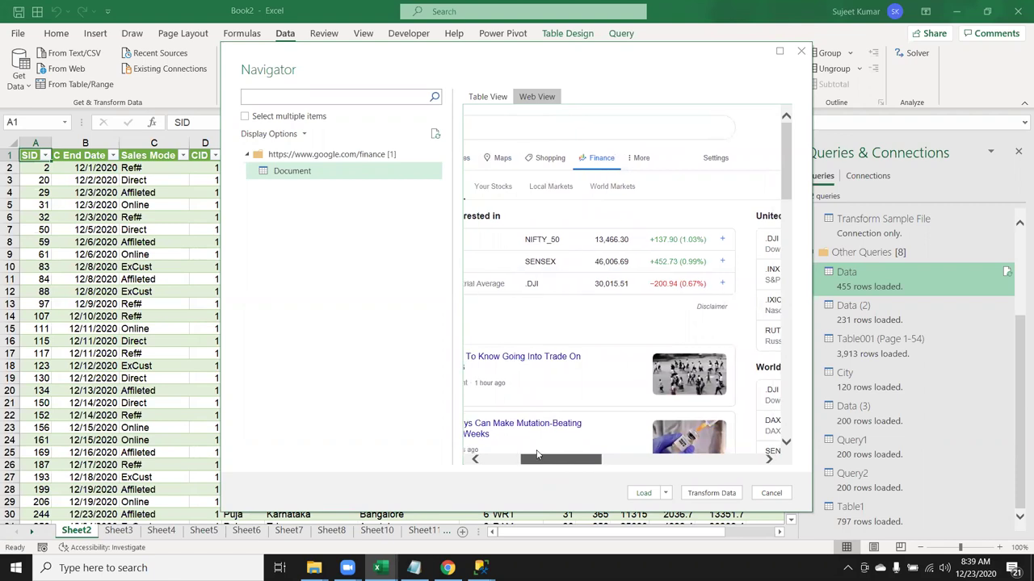
pyautogui.moveTo(541, 457); pyautogui.dragTo(626, 374)
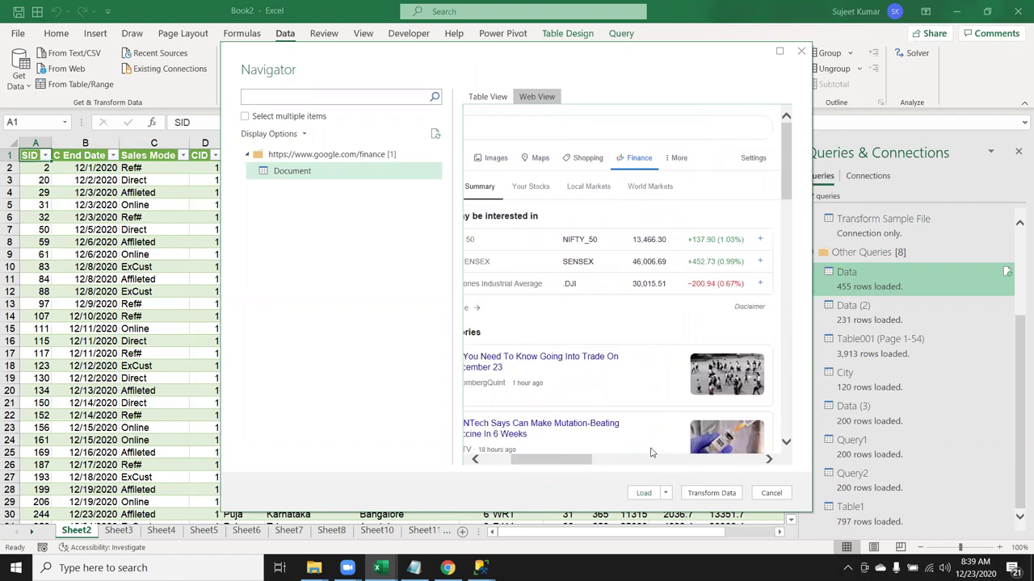
pyautogui.click(643, 493)
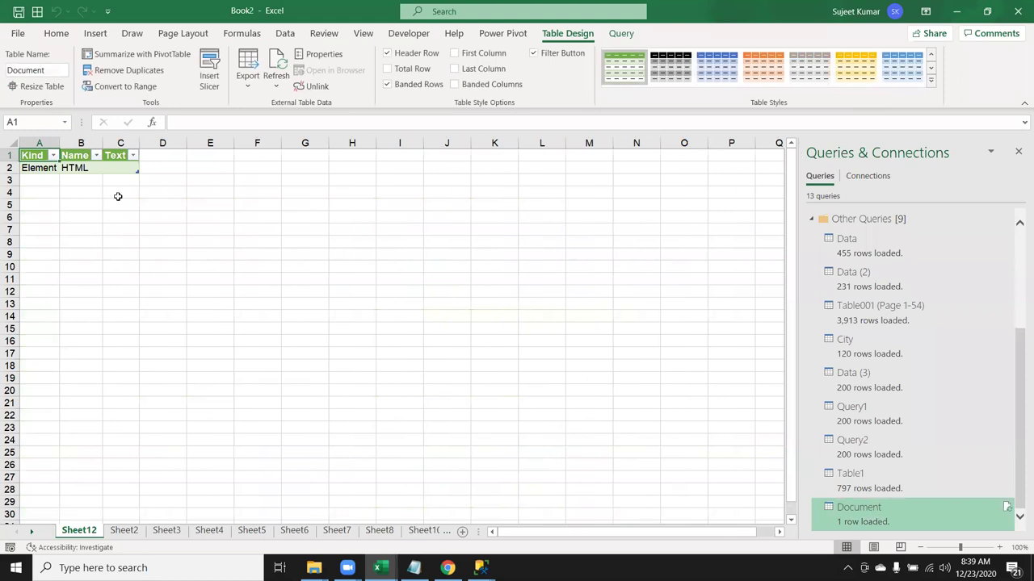
# Add a new blank sheet after Sheet10 and return to the Google Finance page.
pyautogui.click(188, 352)
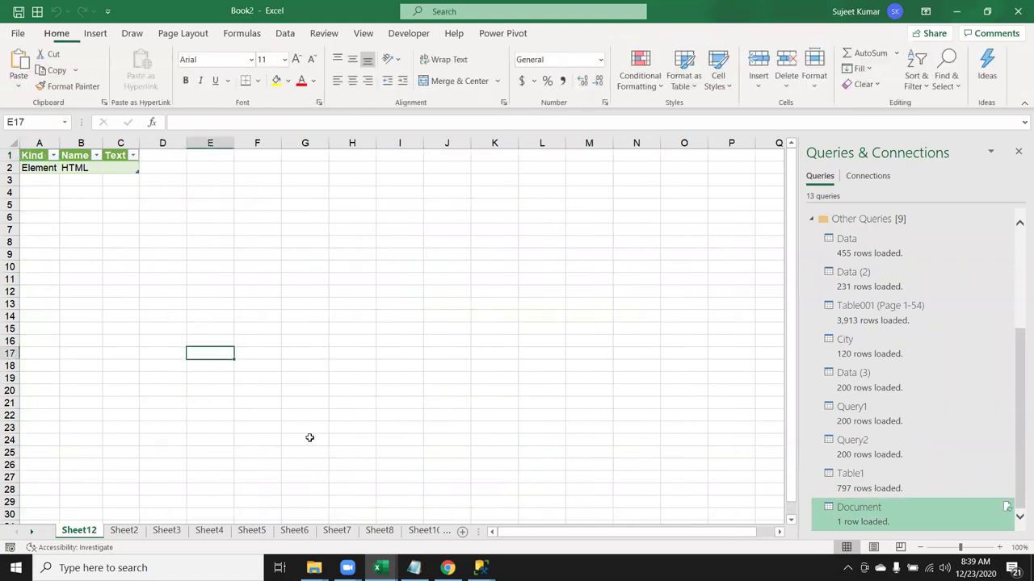
pyautogui.click(425, 531)
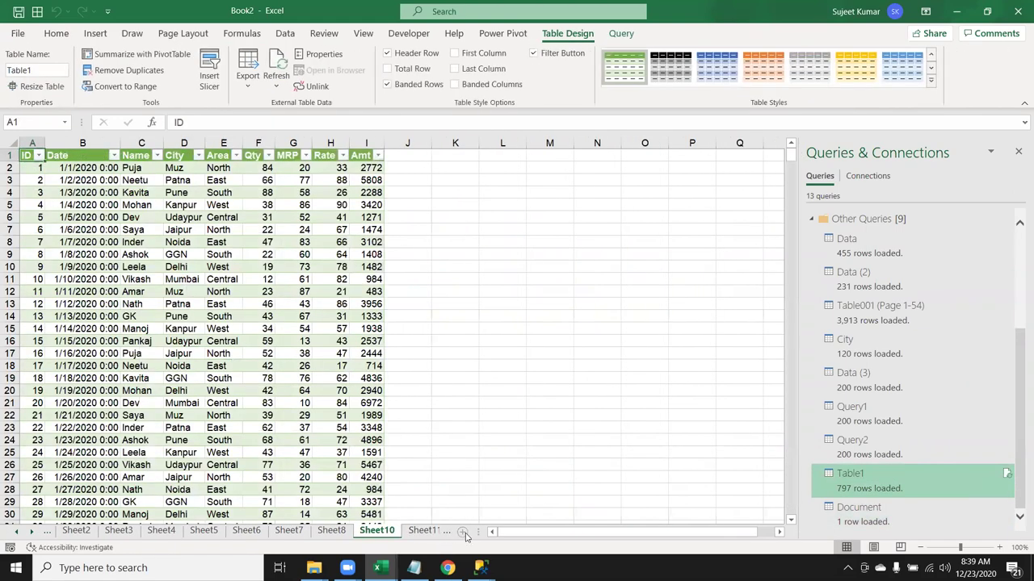
pyautogui.click(462, 532)
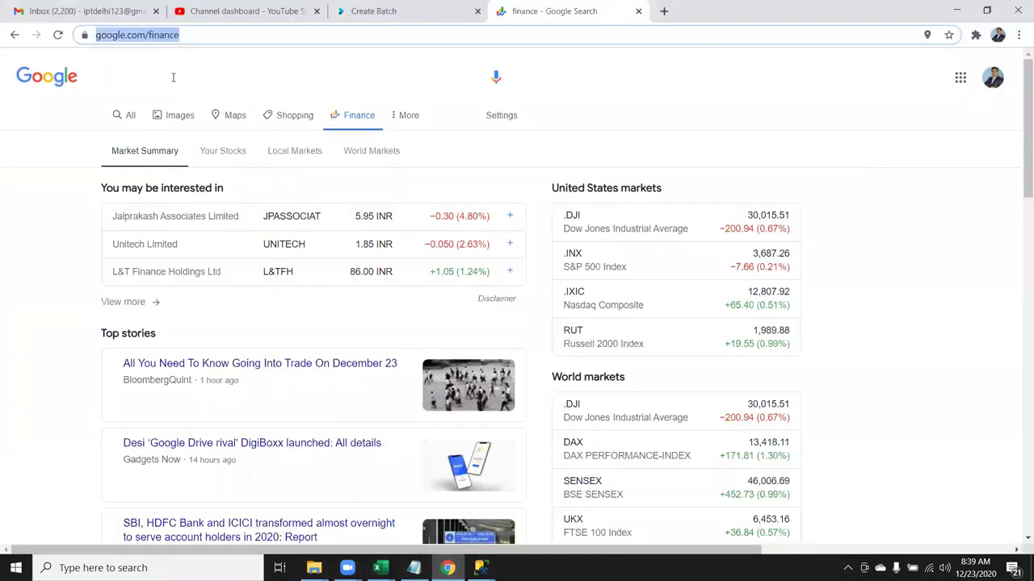
pyautogui.click(139, 85)
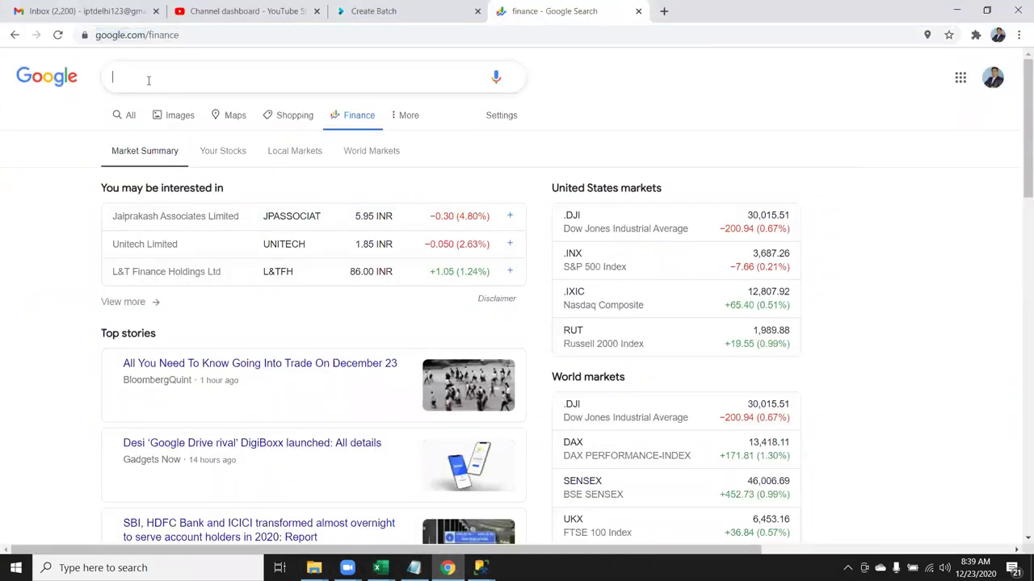
# Search Google for 'stock market data' and scroll through the results.
pyautogui.write('STO')
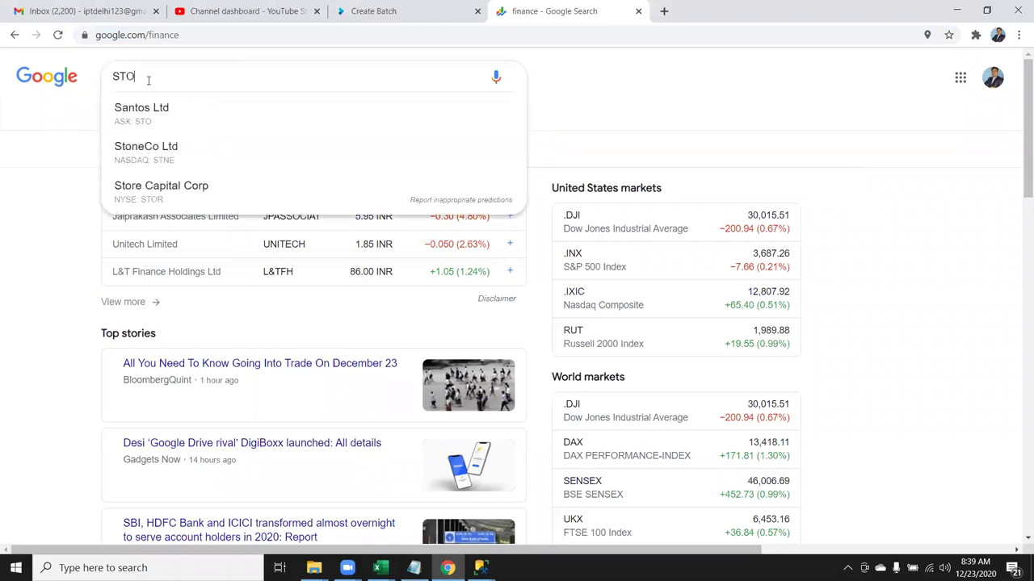
pyautogui.click(58, 86)
pyautogui.write('S')
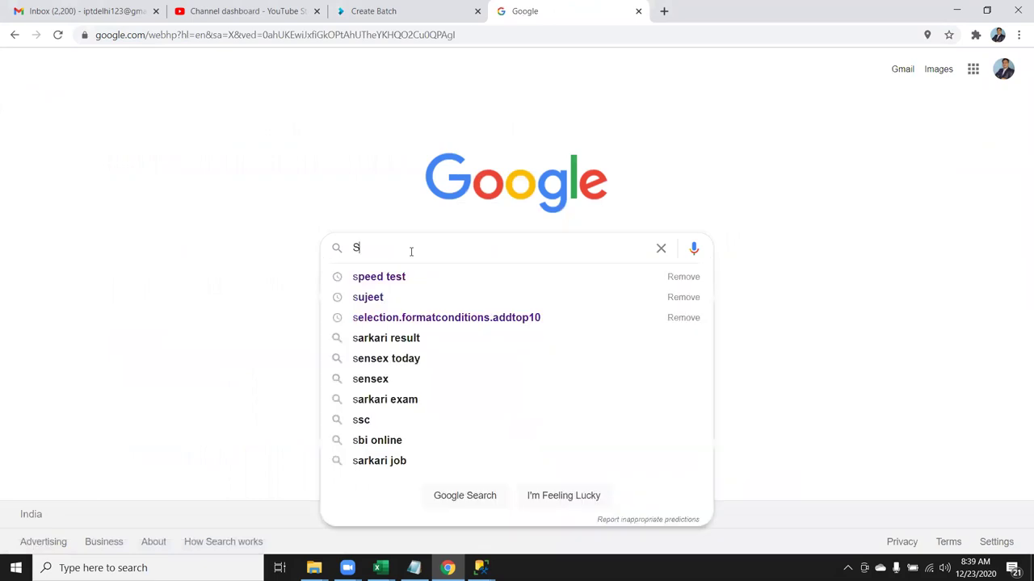
pyautogui.write('TOCK')
pyautogui.press('Down')
pyautogui.press('Return')
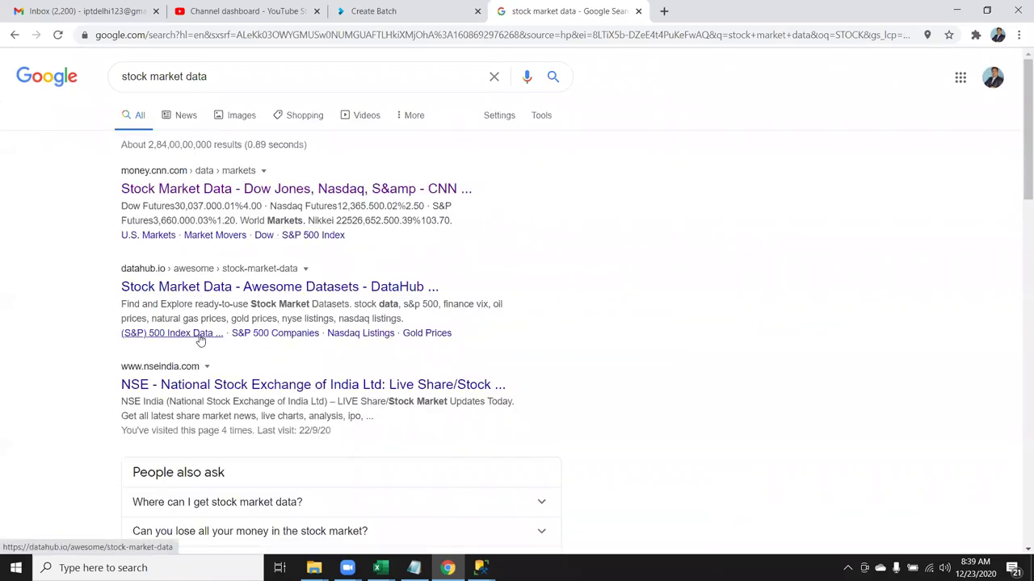
pyautogui.scroll(-1, 208, 351)
pyautogui.scroll(-2, 222, 384)
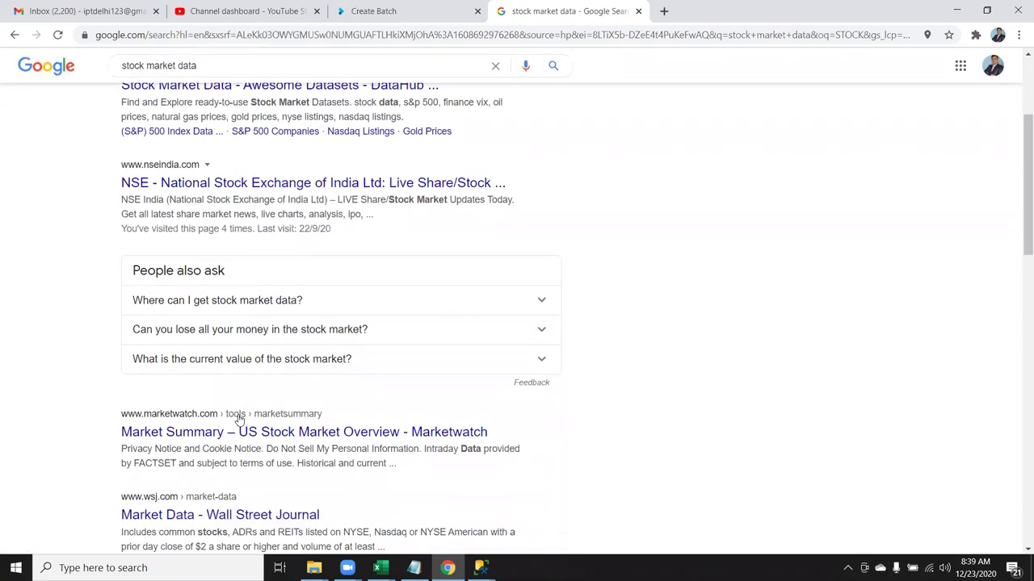
pyautogui.scroll(-2, 239, 419)
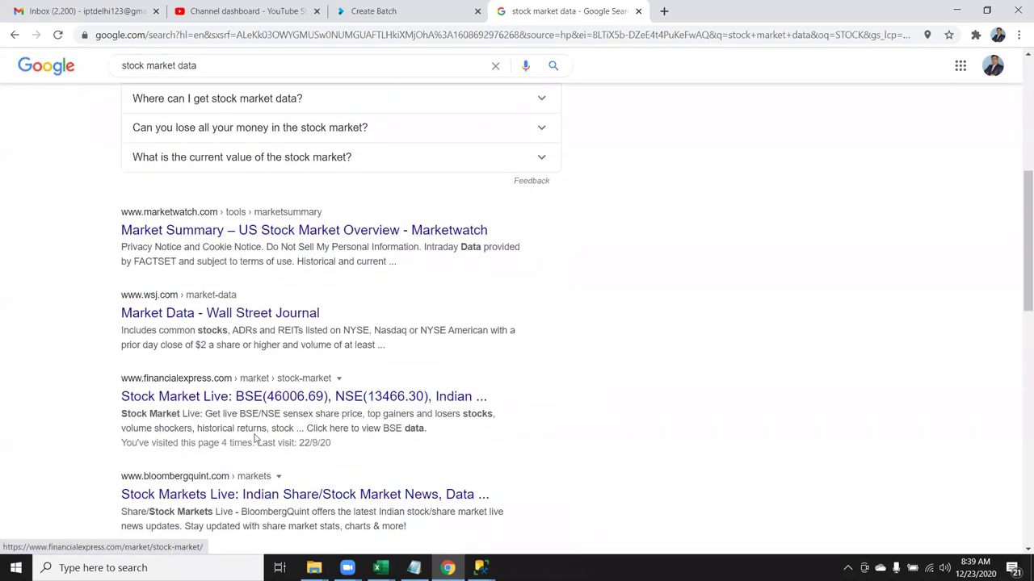
# Open Financial Express's full NSE Top Gainers list and copy its page address.
pyautogui.click(238, 397)
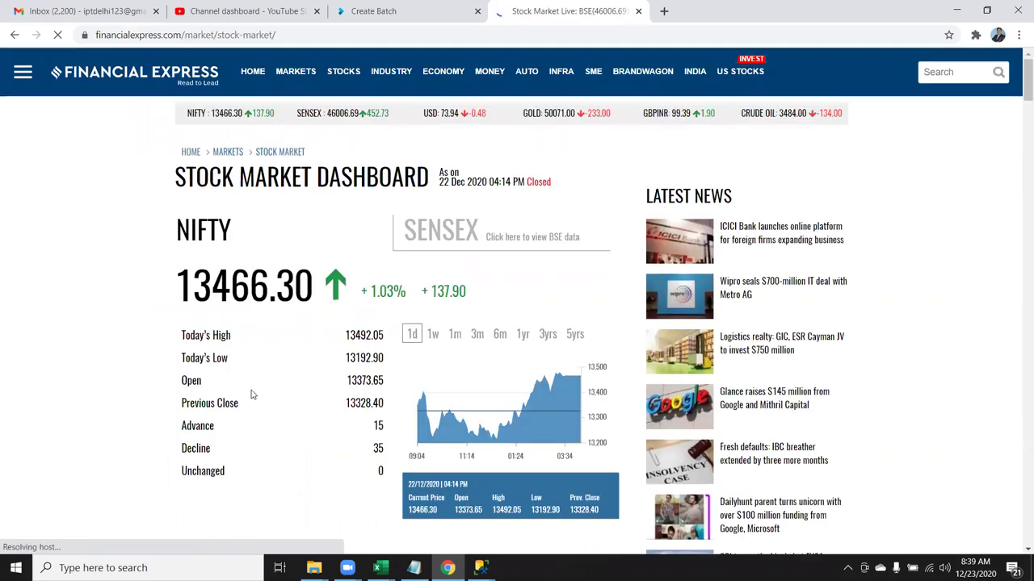
pyautogui.scroll(-2, 267, 399)
pyautogui.scroll(-4, 363, 420)
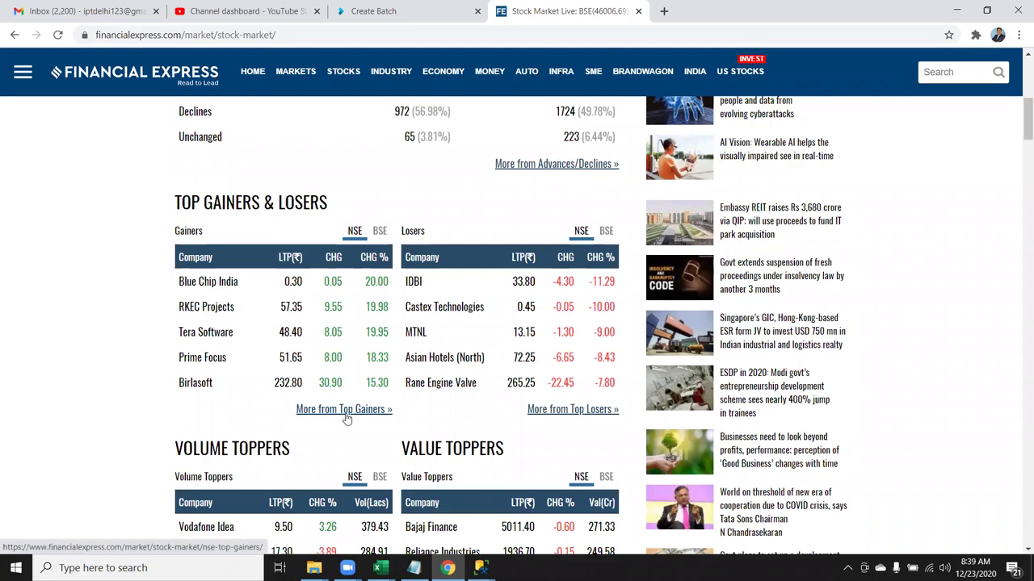
pyautogui.click(345, 412)
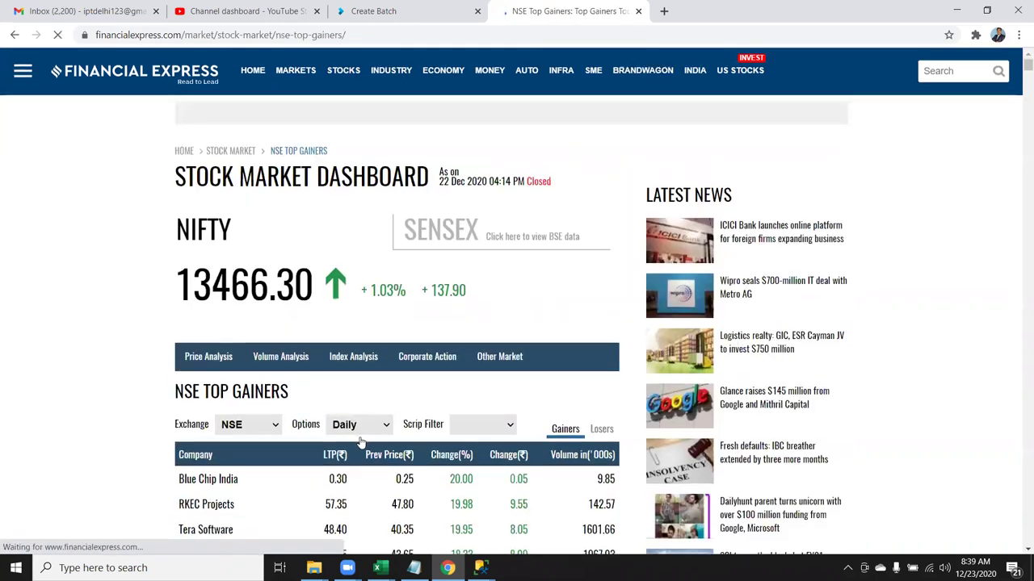
pyautogui.scroll(-4, 353, 422)
pyautogui.click(198, 34)
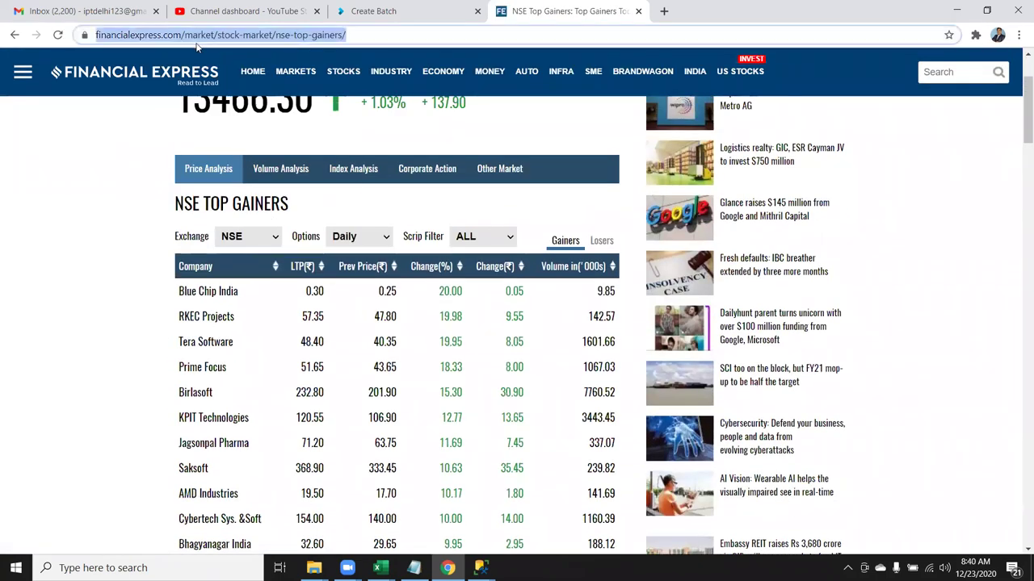
pyautogui.hotkey('alt', 'Tab')
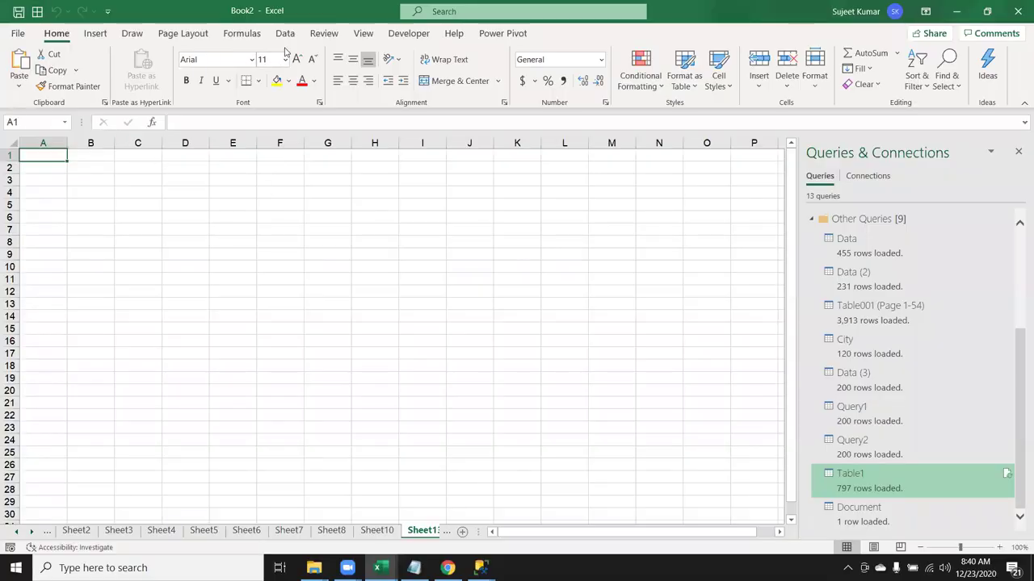
# Paste the Top Gainers URL into a new From Web import and connect.
pyautogui.click(285, 35)
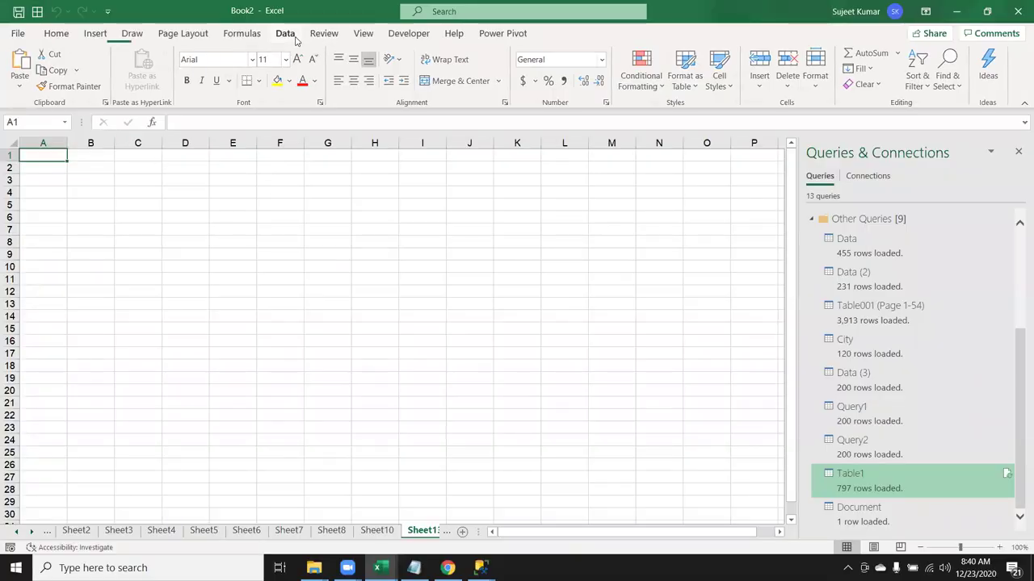
pyautogui.click(23, 90)
pyautogui.moveTo(79, 236)
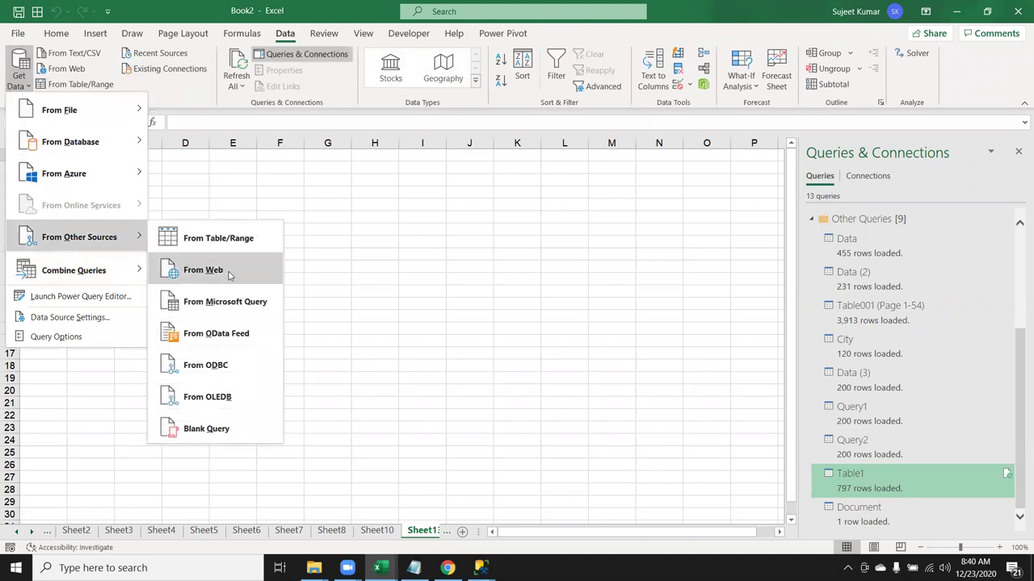
pyautogui.click(229, 273)
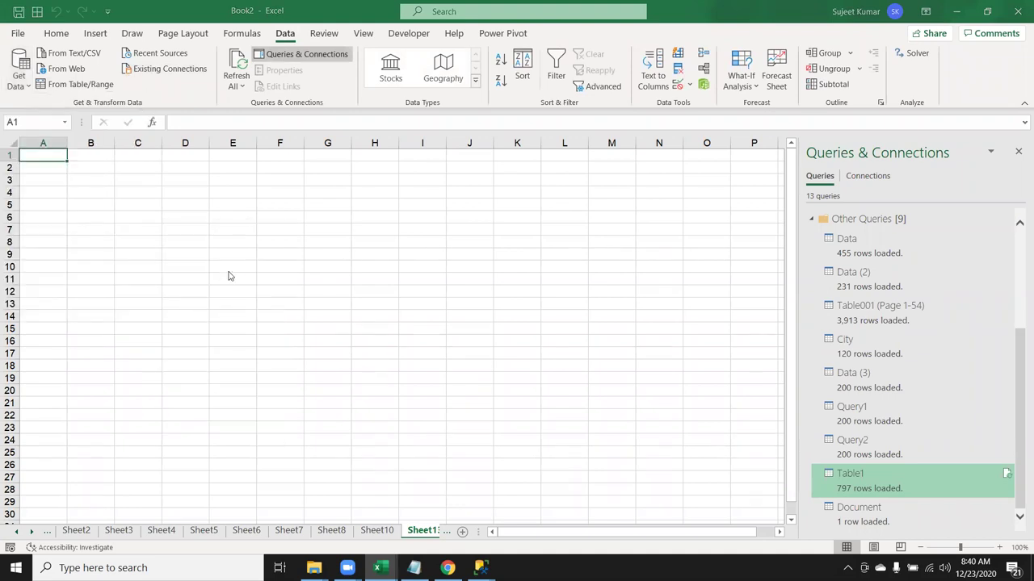
pyautogui.write('https://www.financialexpress.com/market/stock-market/nse-top-gainers/')
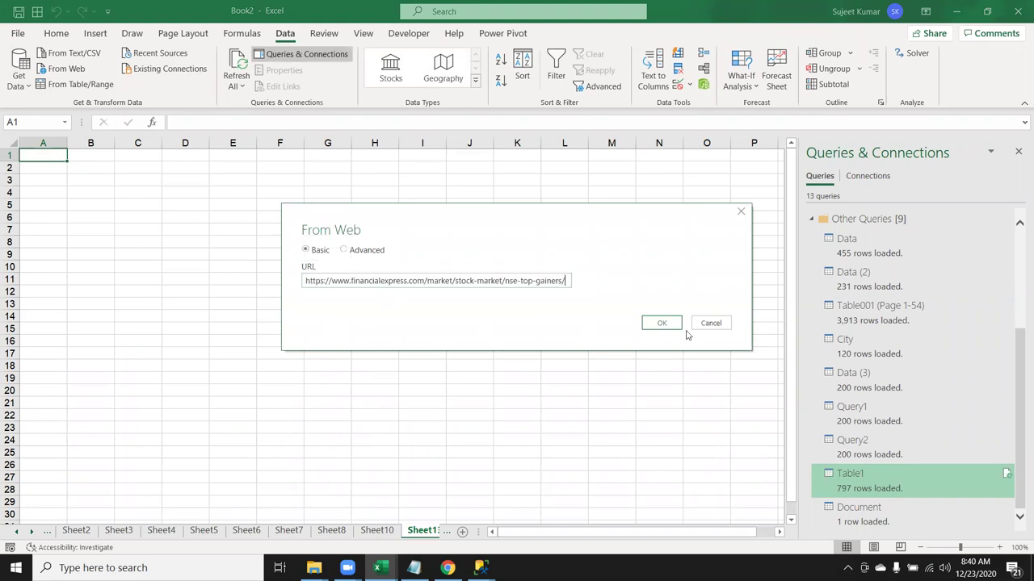
pyautogui.click(657, 324)
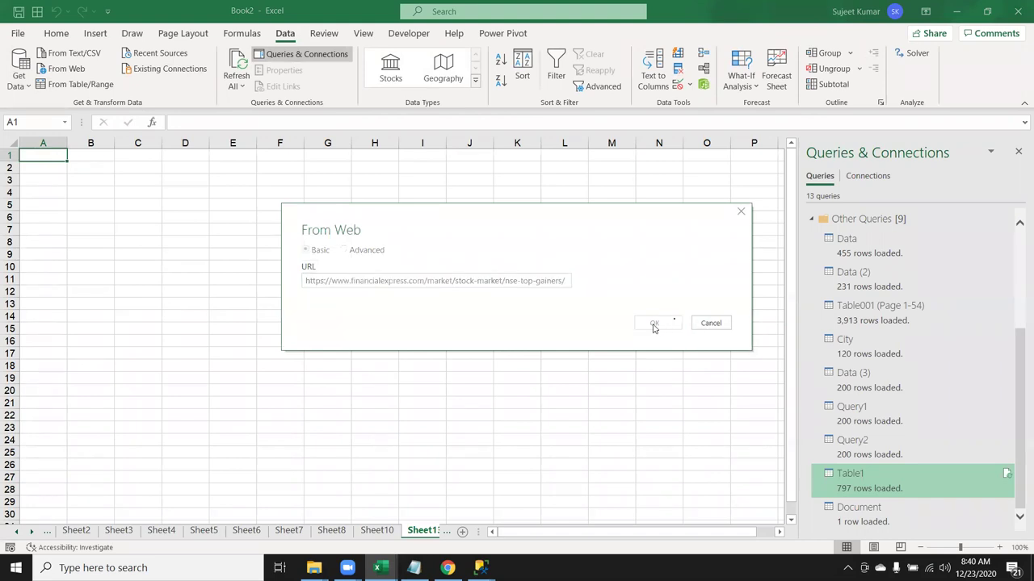
pyautogui.click(662, 343)
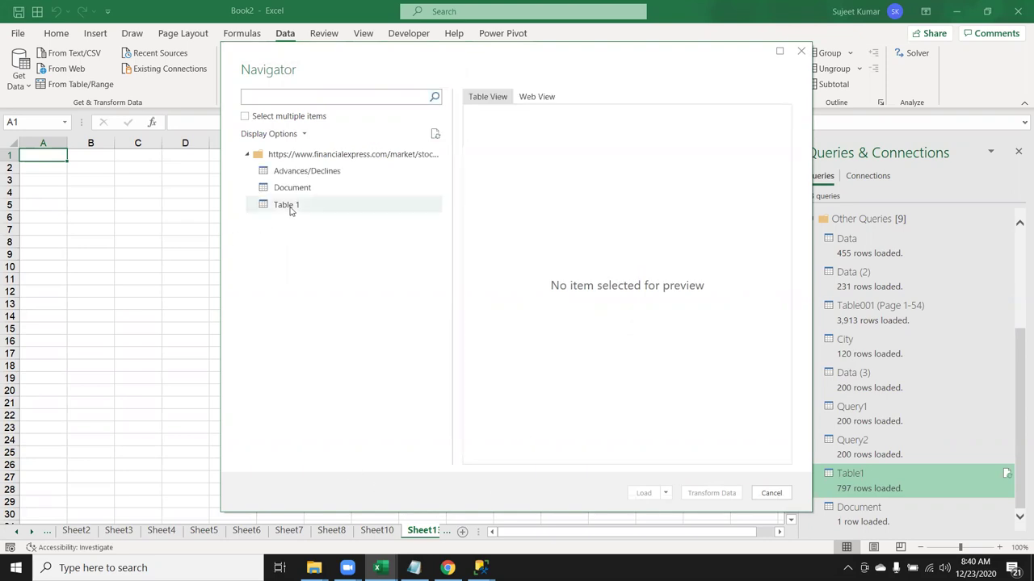
# Preview Table 1, Document and Advances/Declines, then load Advances/Declines.
pyautogui.click(289, 207)
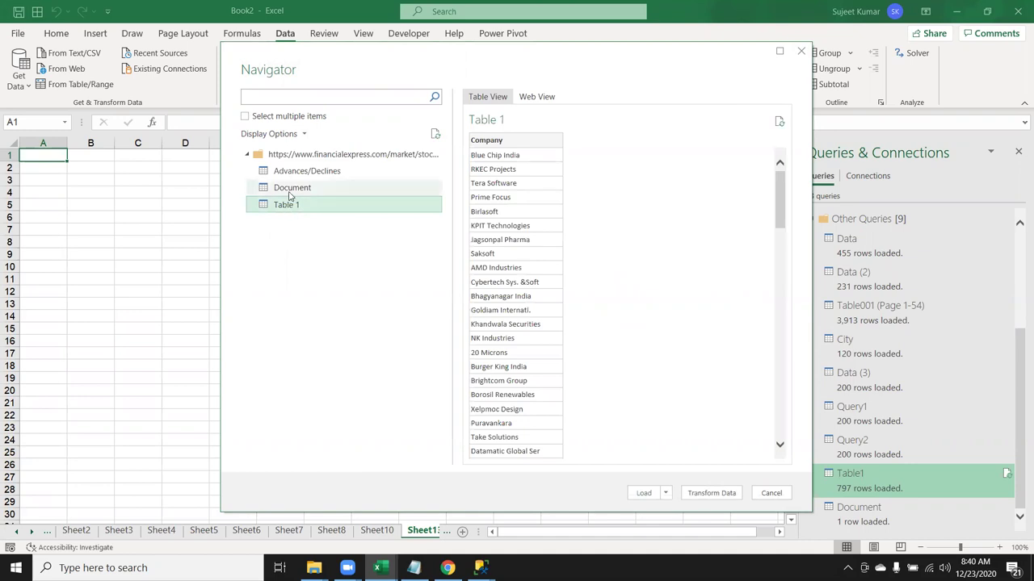
pyautogui.click(289, 194)
pyautogui.click(293, 172)
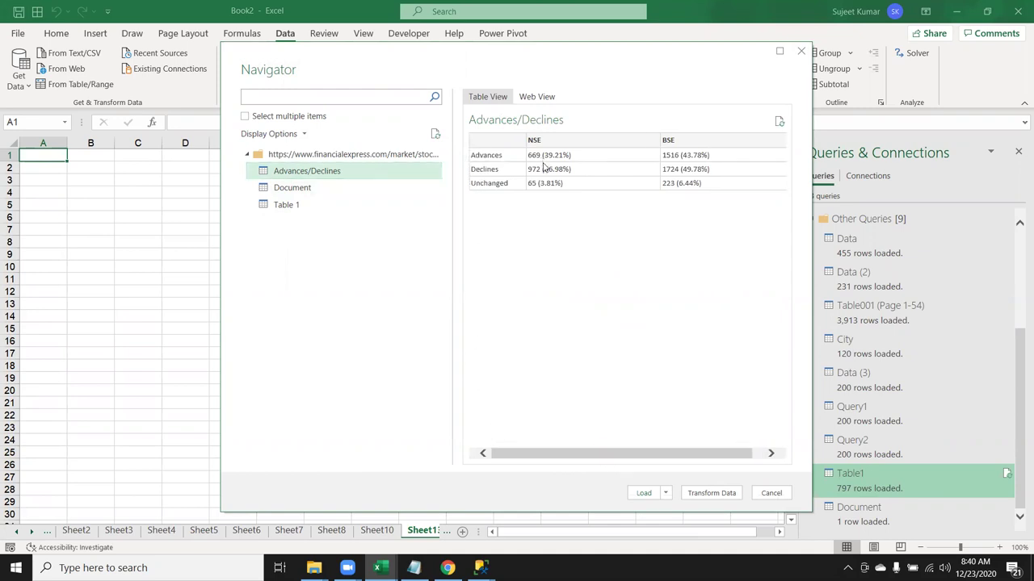
pyautogui.click(643, 492)
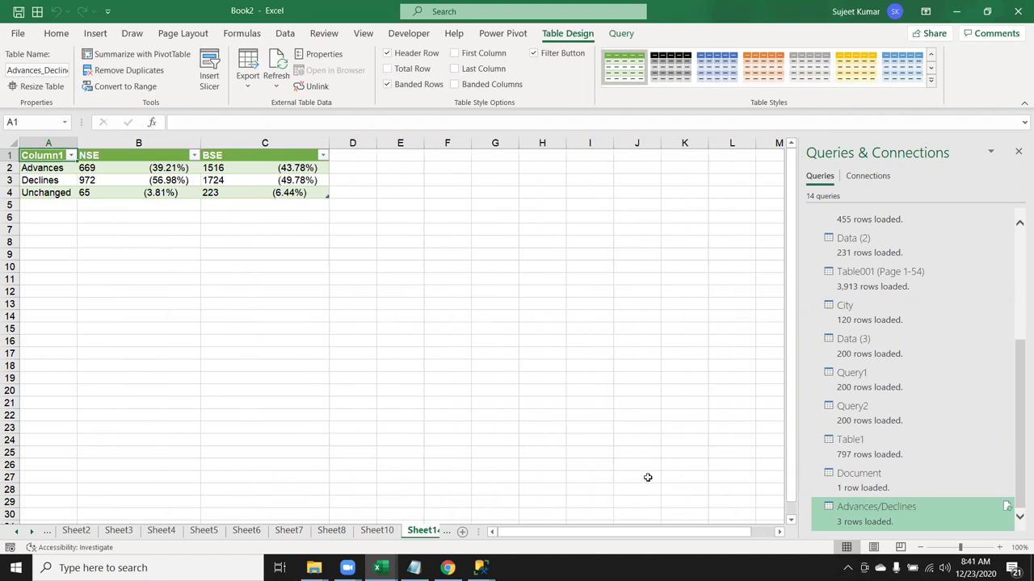
# Look over the Financial Express NSE Top Gainers table in Chrome, then close that tab.
pyautogui.click(447, 568)
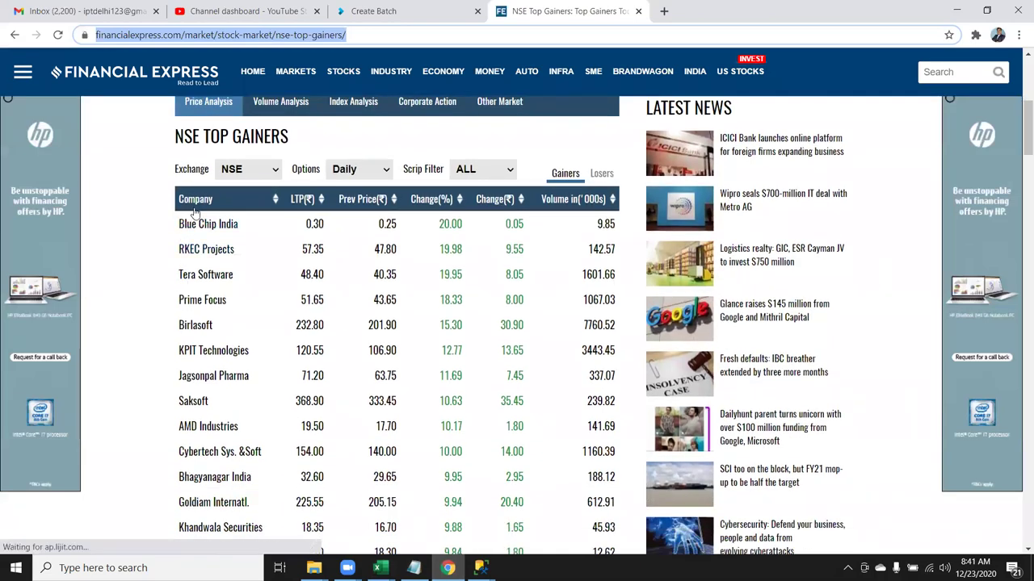
pyautogui.scroll(-8, 539, 452)
pyautogui.scroll(-8, 537, 456)
pyautogui.scroll(-5, 537, 459)
pyautogui.scroll(1, 536, 460)
pyautogui.scroll(6, 537, 460)
pyautogui.scroll(4, 537, 460)
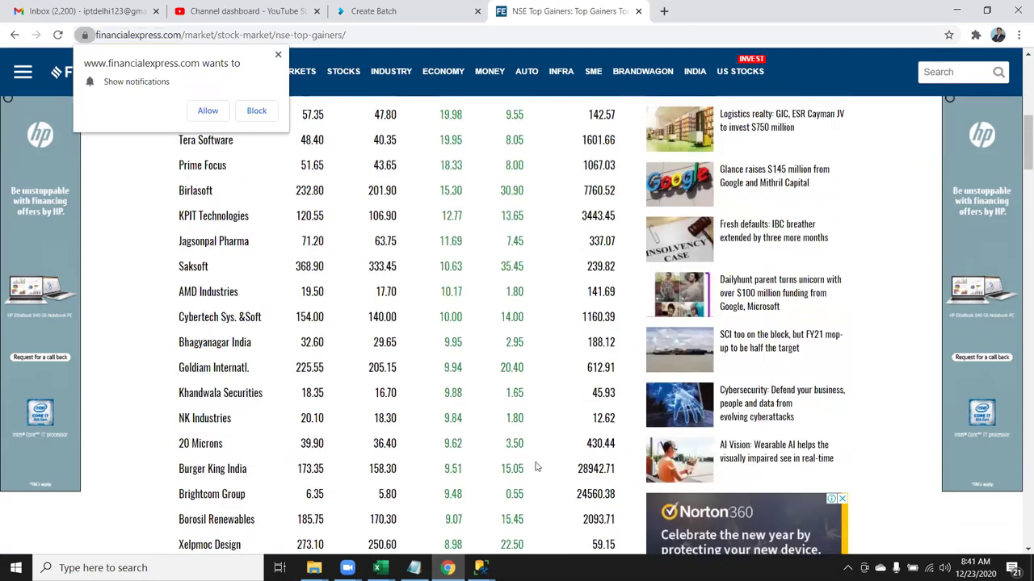
pyautogui.scroll(5, 537, 460)
pyautogui.click(638, 11)
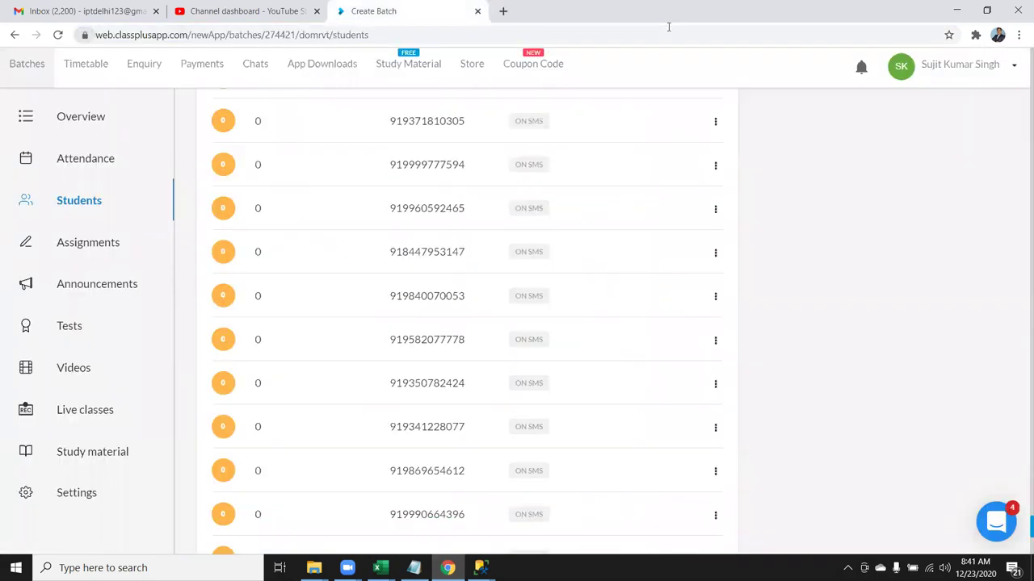
# Minimise Chrome, then back out of closing the workbook so it stays open and unsaved.
pyautogui.click(955, 11)
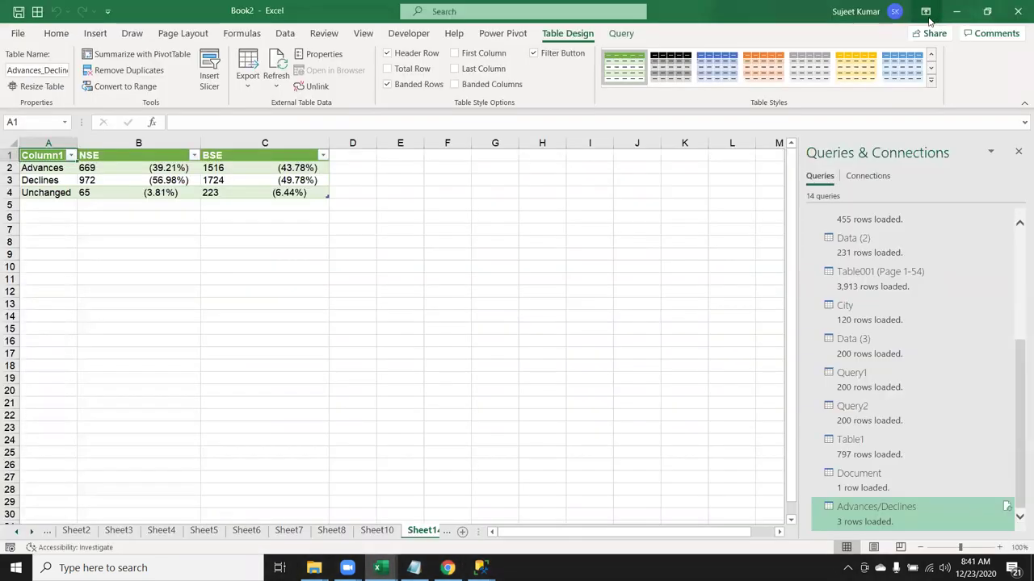
pyautogui.click(420, 444)
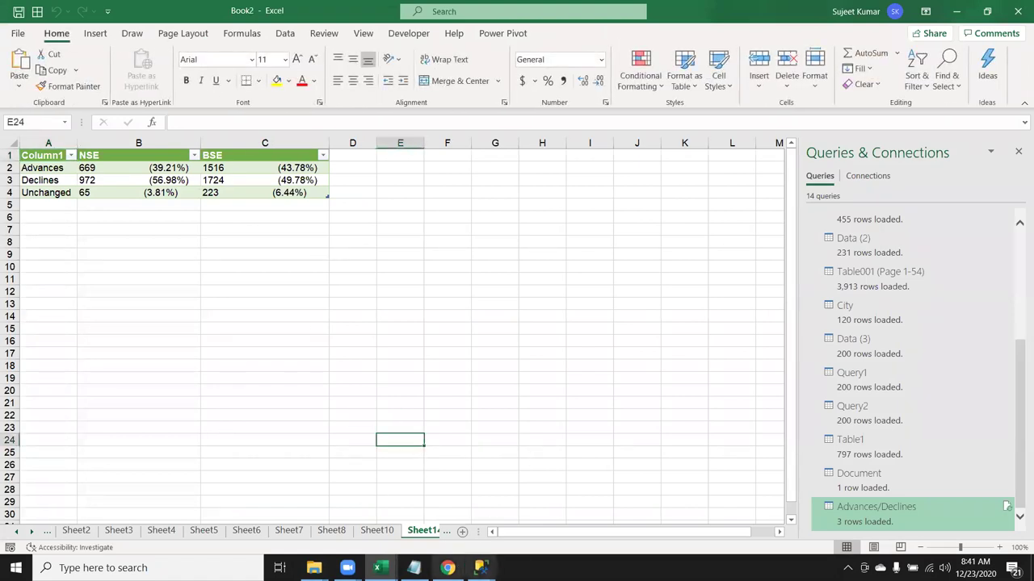
pyautogui.click(1017, 16)
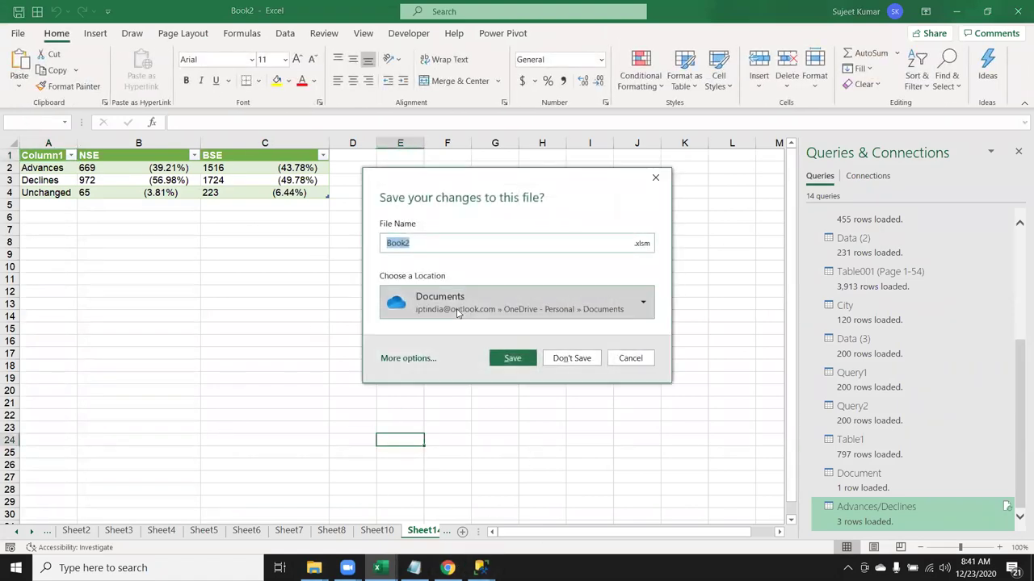
pyautogui.click(634, 359)
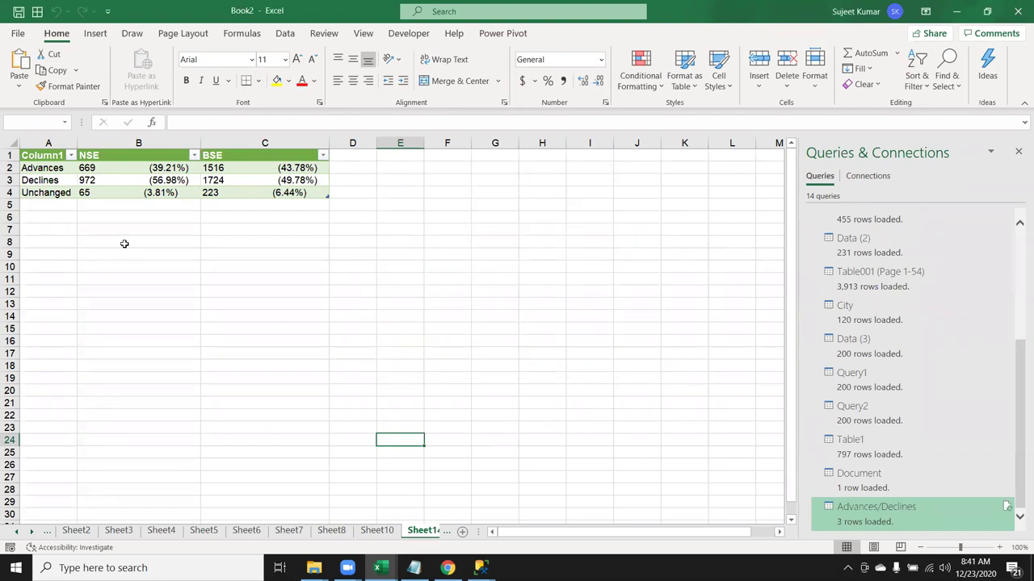
# Check the Get Data source list on the Data tab, then minimise Excel to the desktop.
pyautogui.click(296, 36)
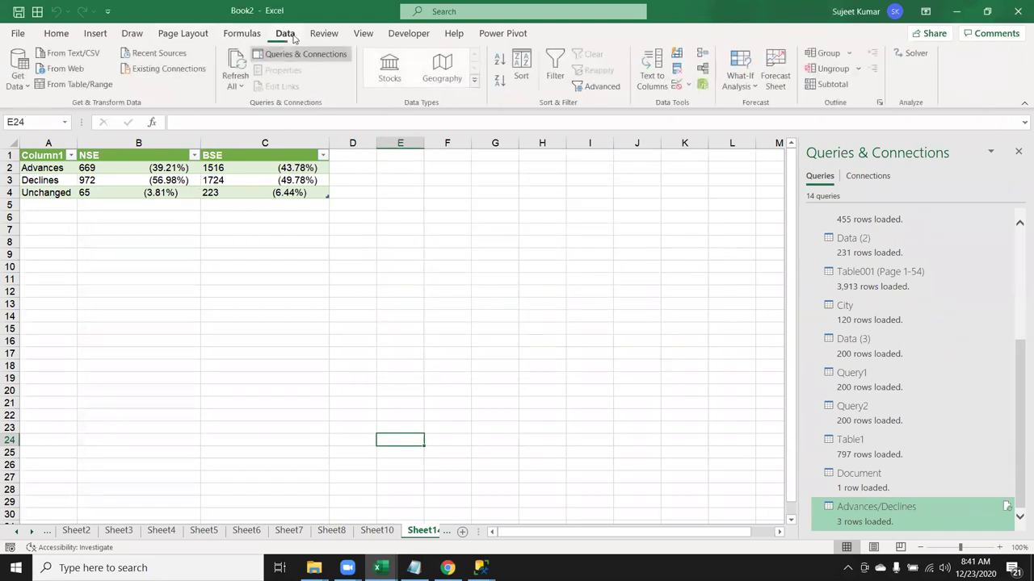
pyautogui.click(17, 73)
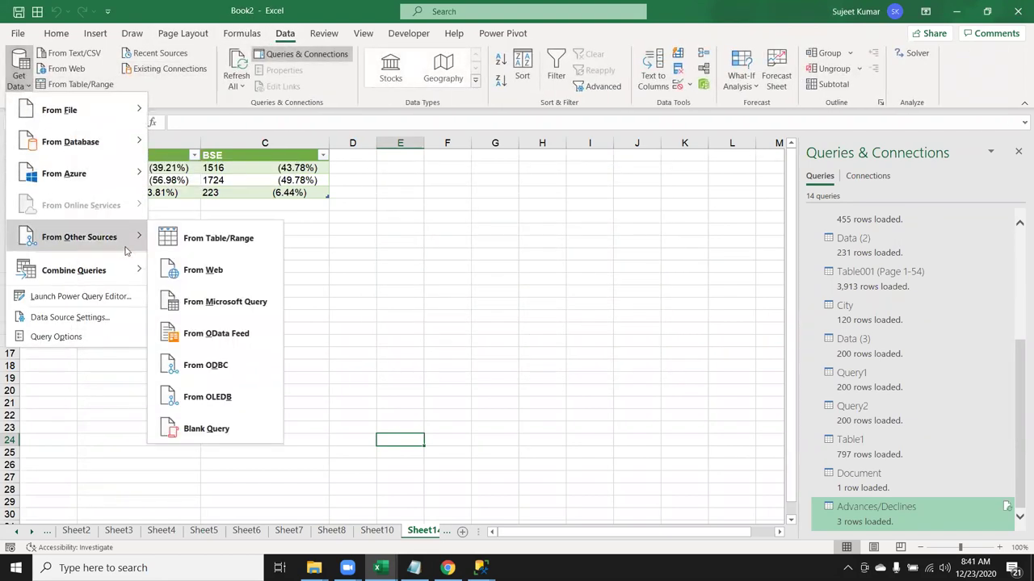
pyautogui.moveTo(80, 237)
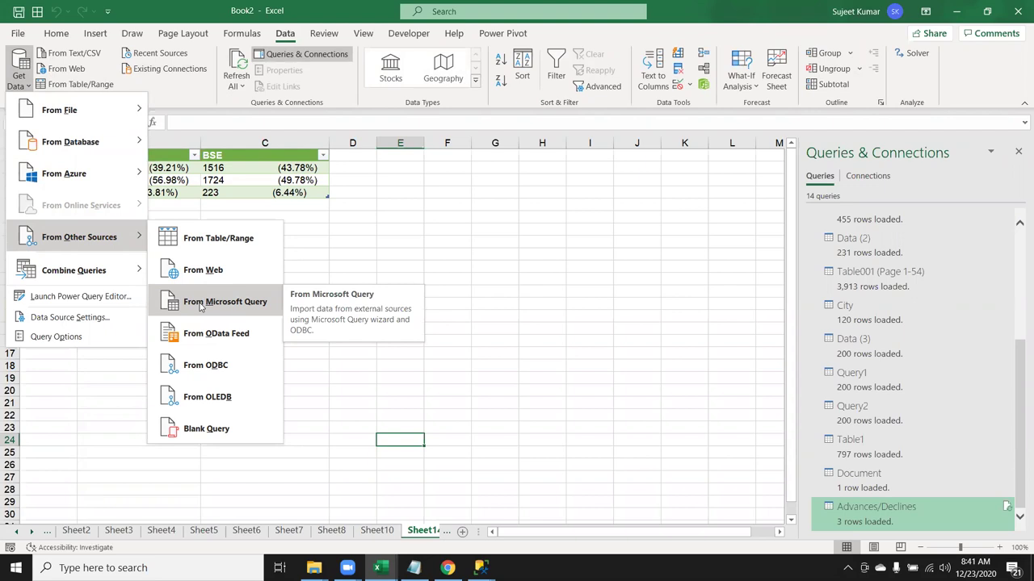
pyautogui.click(203, 303)
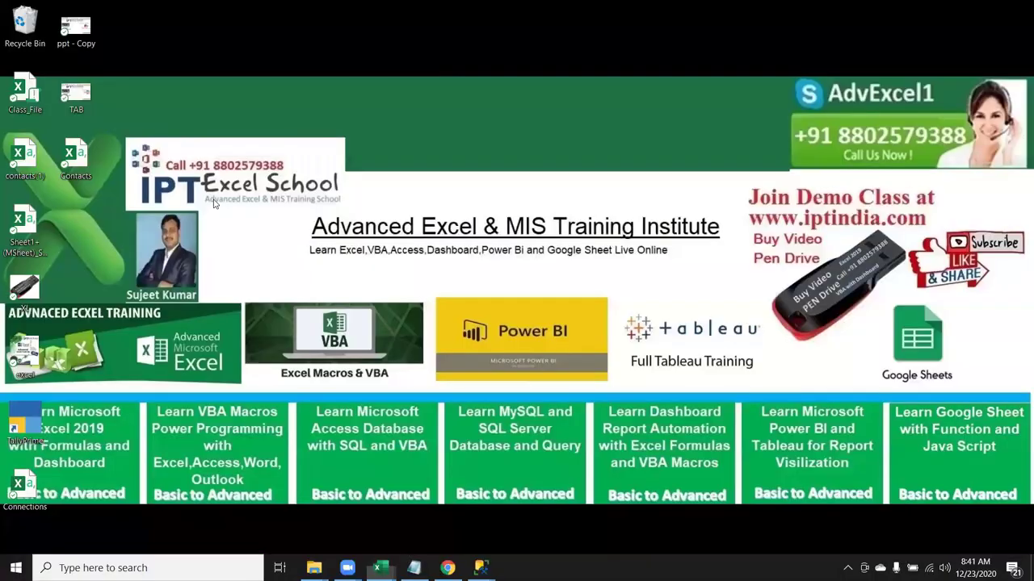